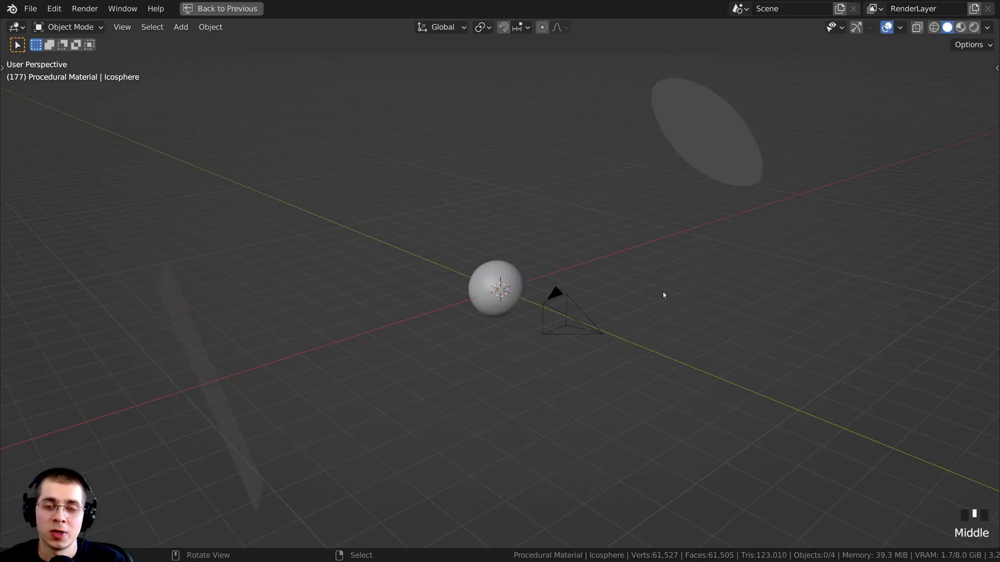
# Step: Add a trial ico sphere at the scene centre, raise its subdivisions, and delete it again
pyautogui.moveTo(663, 292); pyautogui.dragTo(397, 328, button='middle')
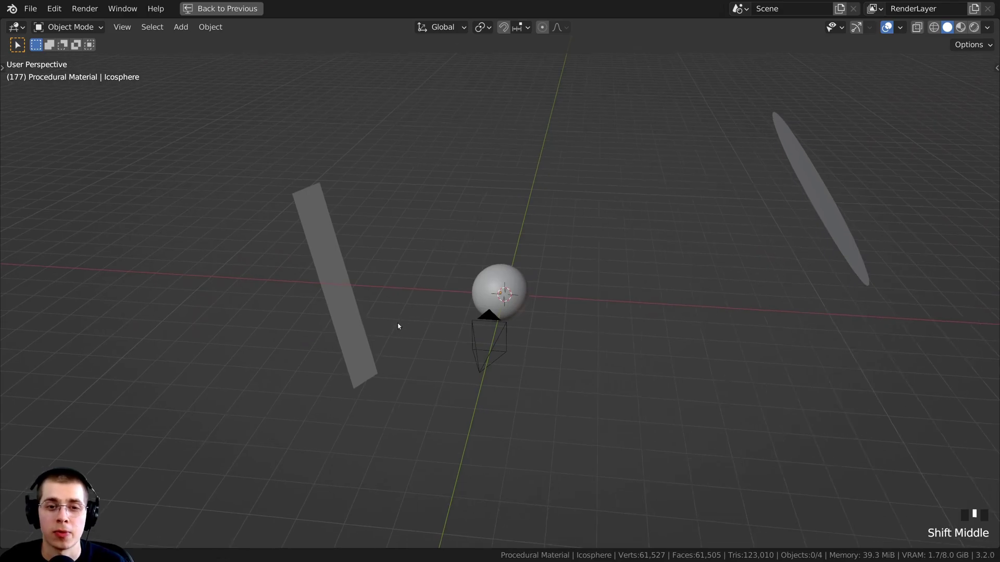
pyautogui.scroll(4, 507, 287)
pyautogui.keyDown('shift'); pyautogui.moveTo(506, 286); pyautogui.dragTo(469, 156, button='middle'); pyautogui.keyUp('shift')
pyautogui.hotkey('shift', 'a')
pyautogui.moveTo(468, 153)
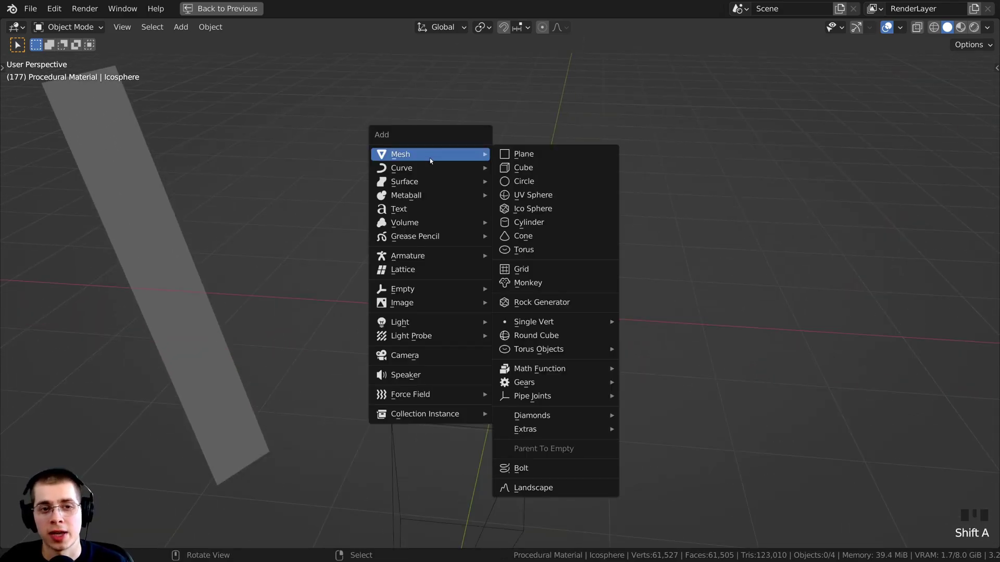
pyautogui.click(535, 210)
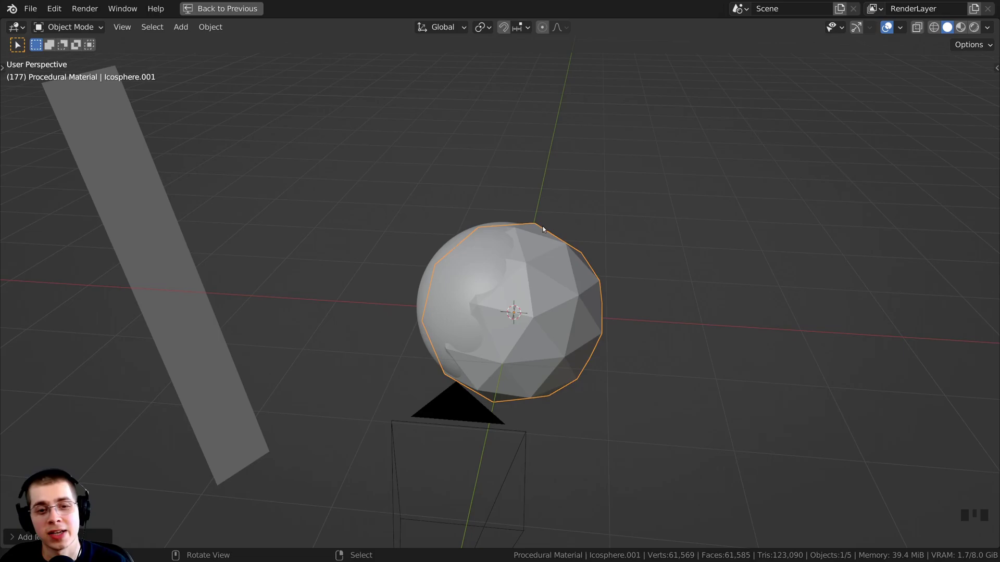
pyautogui.click(12, 537)
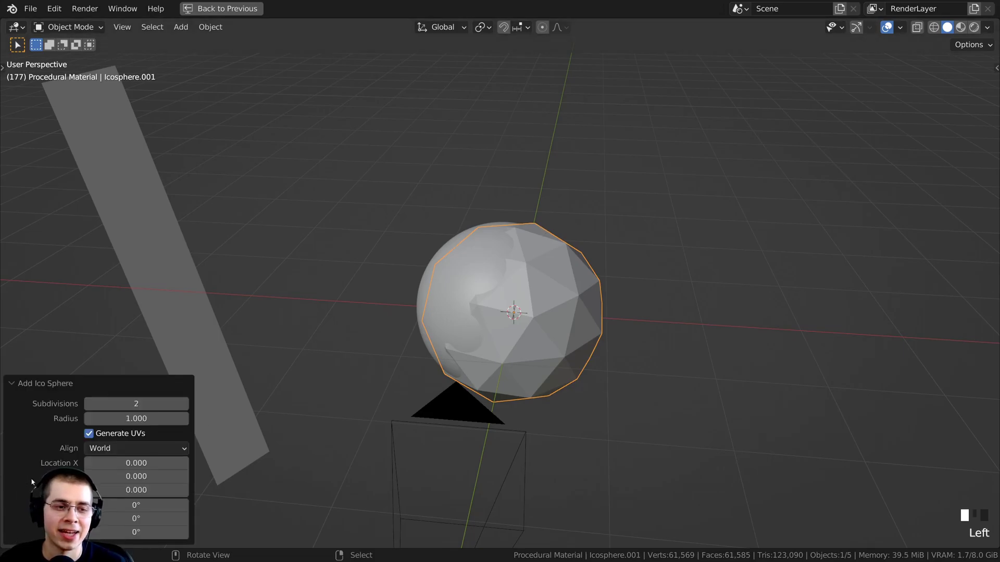
pyautogui.click(183, 404)
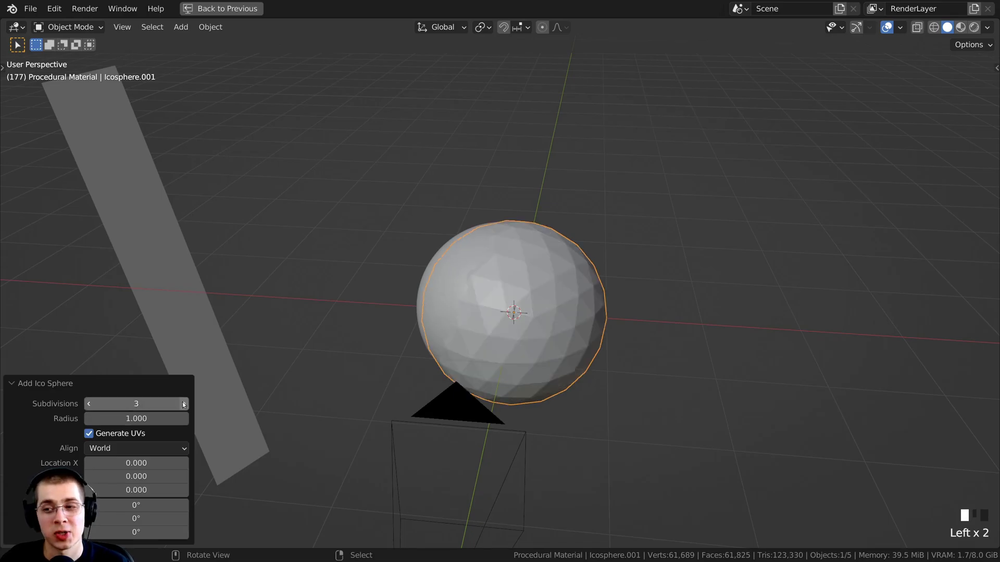
pyautogui.click(183, 403)
pyautogui.click(13, 385)
pyautogui.press('Delete')
# Step: Select the existing smooth sphere and examine its subdivided mesh in Edit Mode before returning to Object Mode
pyautogui.rightClick(467, 303)
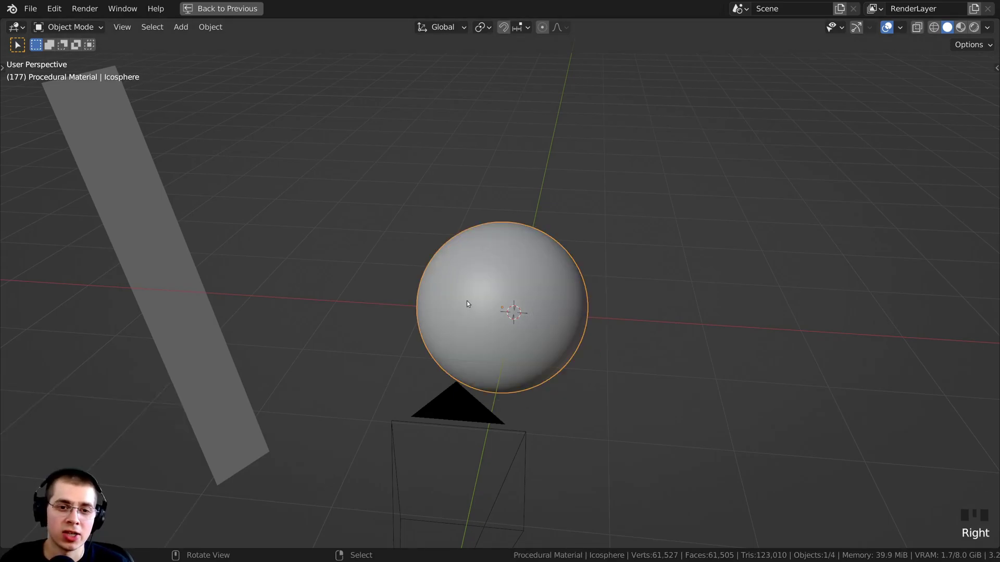
pyautogui.moveTo(467, 301); pyautogui.dragTo(486, 164, button='middle')
pyautogui.scroll(2, 486, 164)
pyautogui.press('Tab')
pyautogui.moveTo(460, 339); pyautogui.dragTo(534, 400, button='middle')
pyautogui.press('Tab')
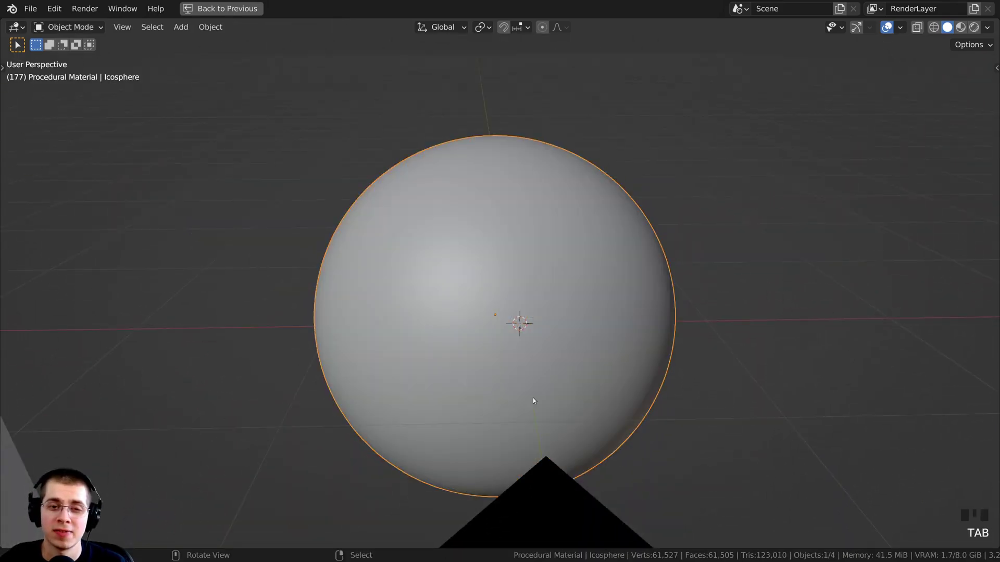
pyautogui.moveTo(496, 314); pyautogui.dragTo(527, 409, button='middle')
pyautogui.press('Tab')
pyautogui.scroll(2, 539, 307)
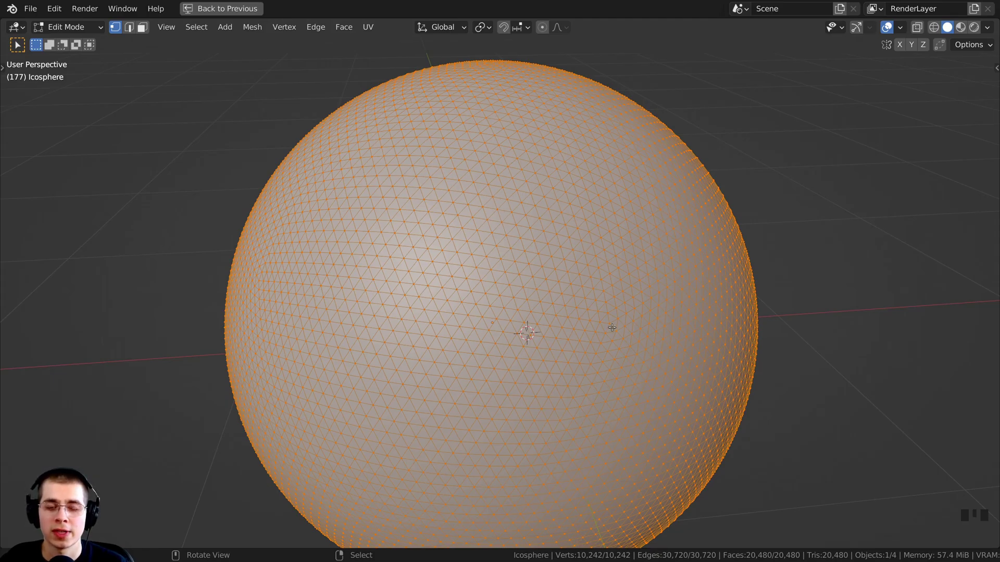
pyautogui.moveTo(611, 330); pyautogui.dragTo(596, 396, button='middle')
pyautogui.press('Tab')
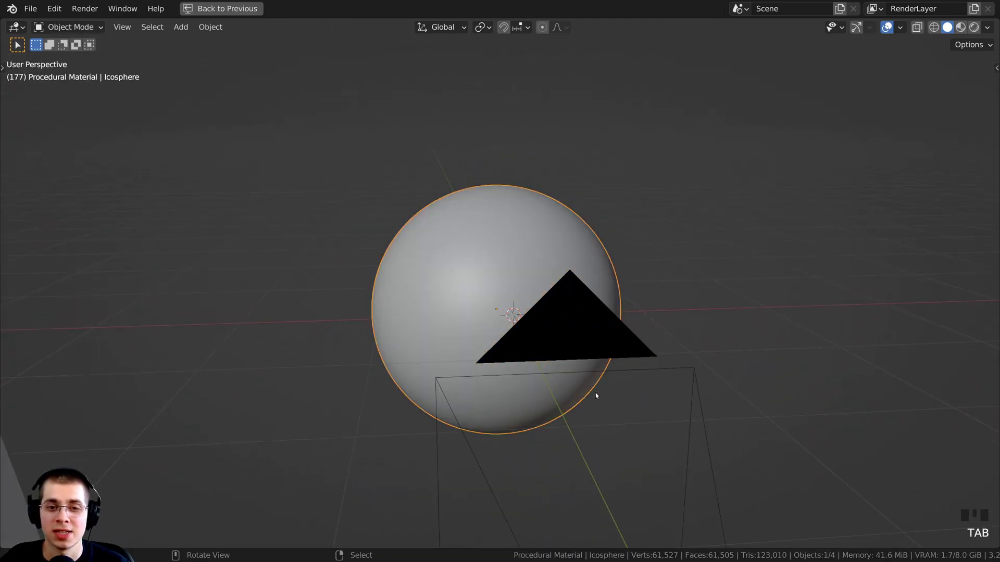
# Step: Select the narrow rectangular light plane and restore the split workspace so its material nodes are shown
pyautogui.press('KP_0')
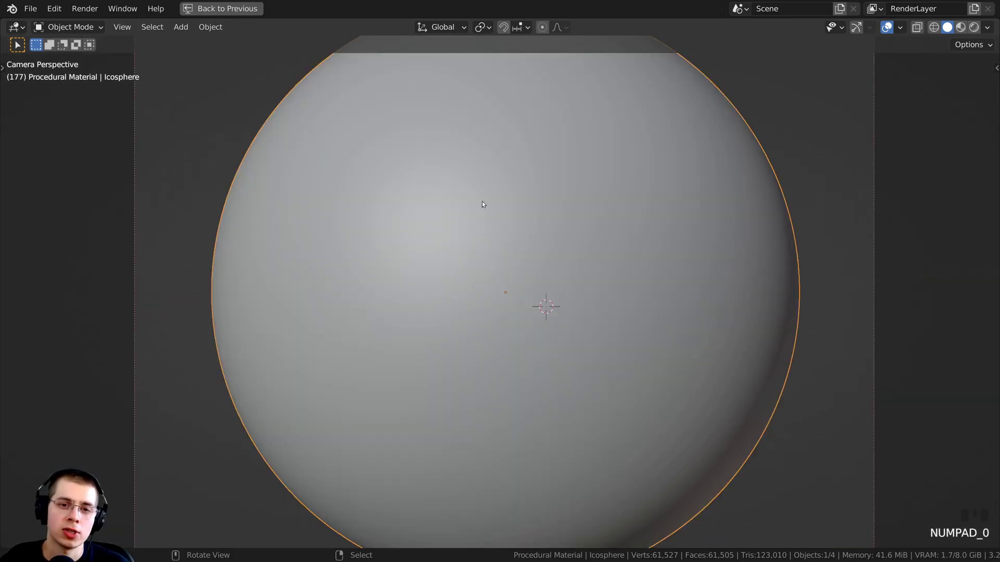
pyautogui.scroll(-3, 327, 281)
pyautogui.moveTo(352, 423); pyautogui.dragTo(297, 357, button='middle')
pyautogui.scroll(-4, 296, 357)
pyautogui.rightClick(257, 229)
pyautogui.scroll(-5, 352, 240)
pyautogui.scroll(-1, 351, 240)
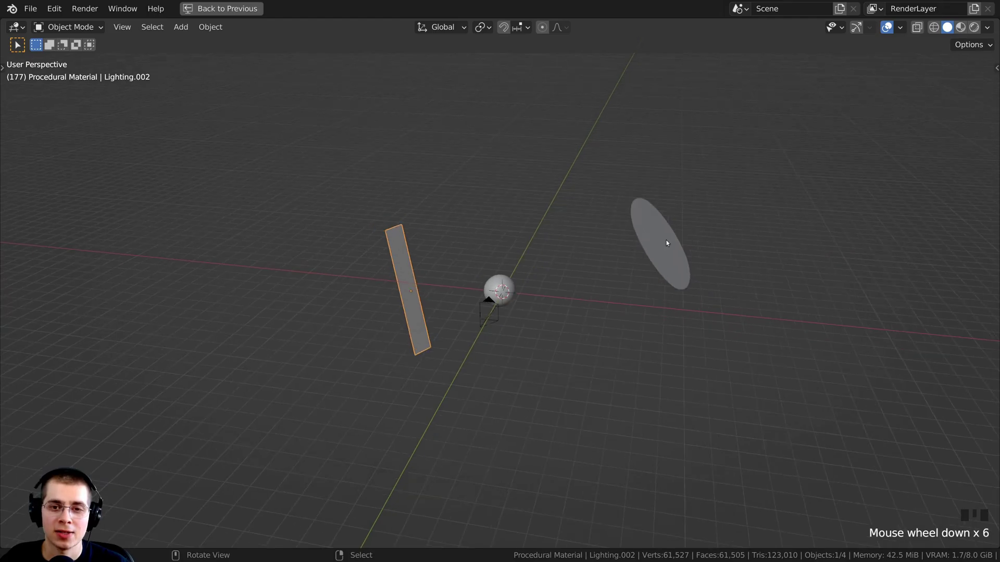
pyautogui.rightClick(666, 241)
pyautogui.rightClick(405, 272)
pyautogui.hotkey('ctrl', 'space')
pyautogui.moveTo(795, 311)
pyautogui.keyDown('shift'); pyautogui.mouseDown(button='middle')
pyautogui.moveTo(663, 281)
pyautogui.moveTo(708, 284)
pyautogui.mouseUp(button='middle'); pyautogui.keyUp('shift')
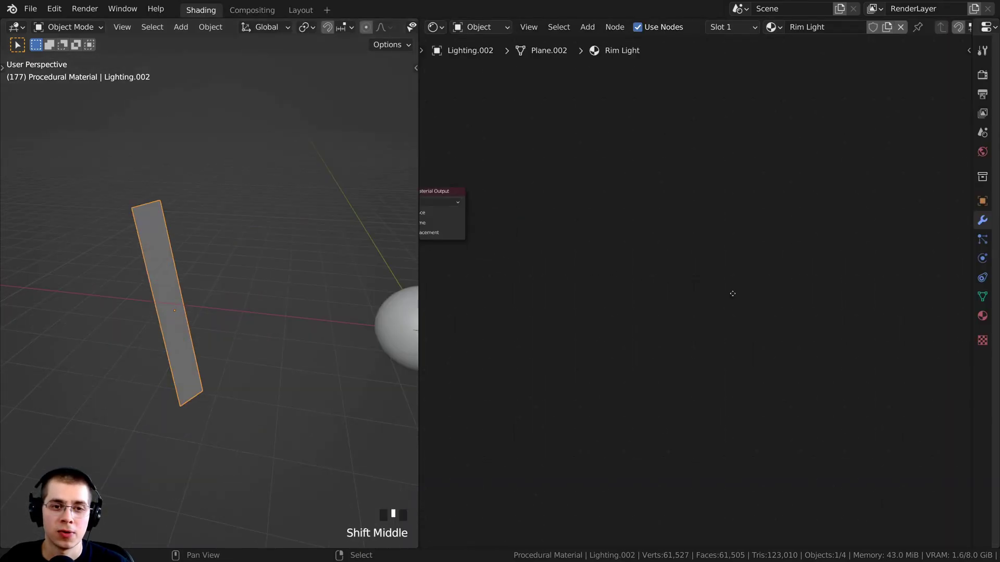
# Step: Examine the rectangular rim light's mesh and the colour and strength of its Emission node
pyautogui.press('Tab')
pyautogui.keyDown('shift'); pyautogui.moveTo(252, 248); pyautogui.dragTo(269, 263, button='middle'); pyautogui.keyUp('shift')
pyautogui.scroll(5, 538, 246)
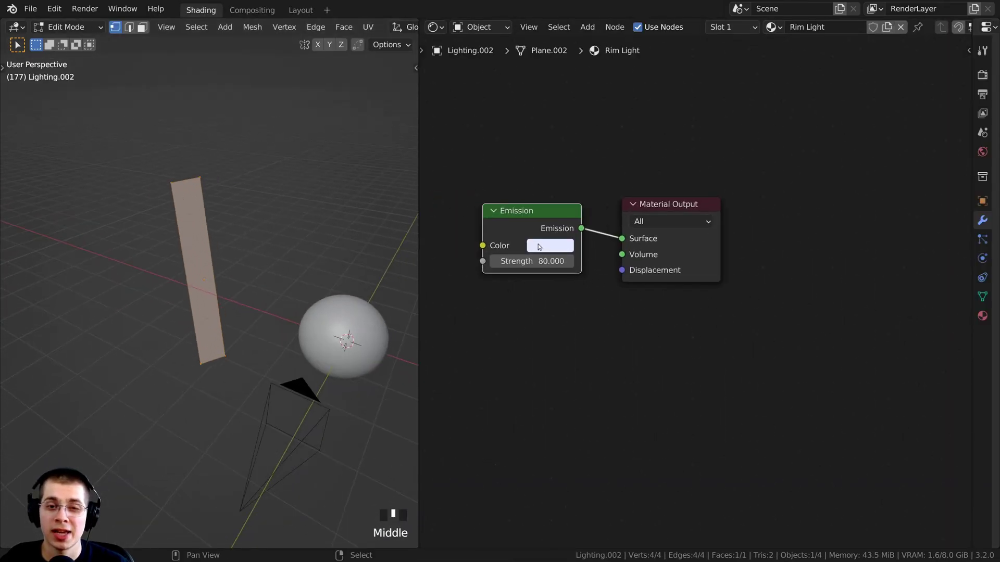
pyautogui.moveTo(490, 240); pyautogui.dragTo(646, 300, button='middle')
pyautogui.scroll(1, 573, 272)
pyautogui.click(562, 254)
pyautogui.scroll(3, 583, 260)
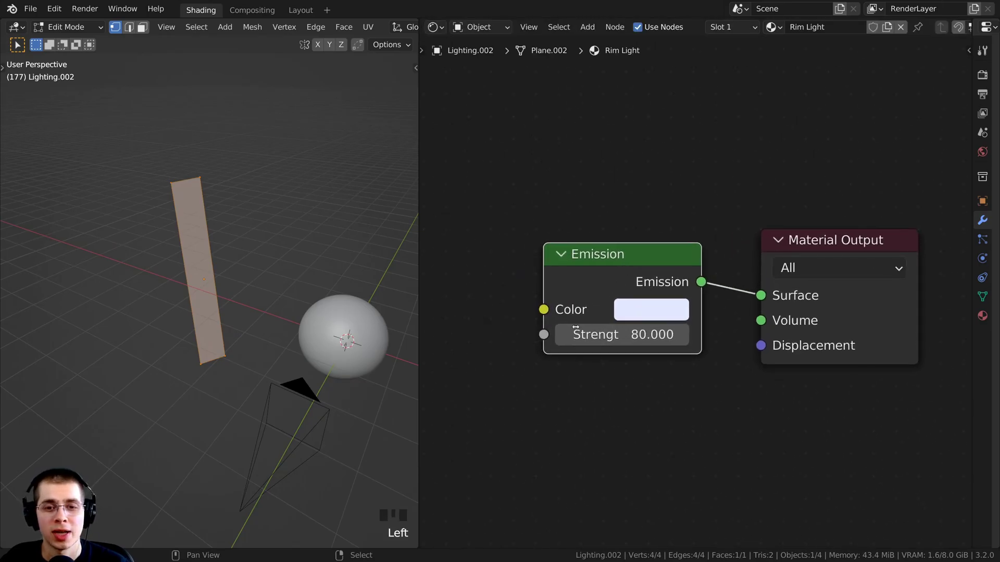
pyautogui.scroll(-2, 646, 313)
pyautogui.click(661, 348)
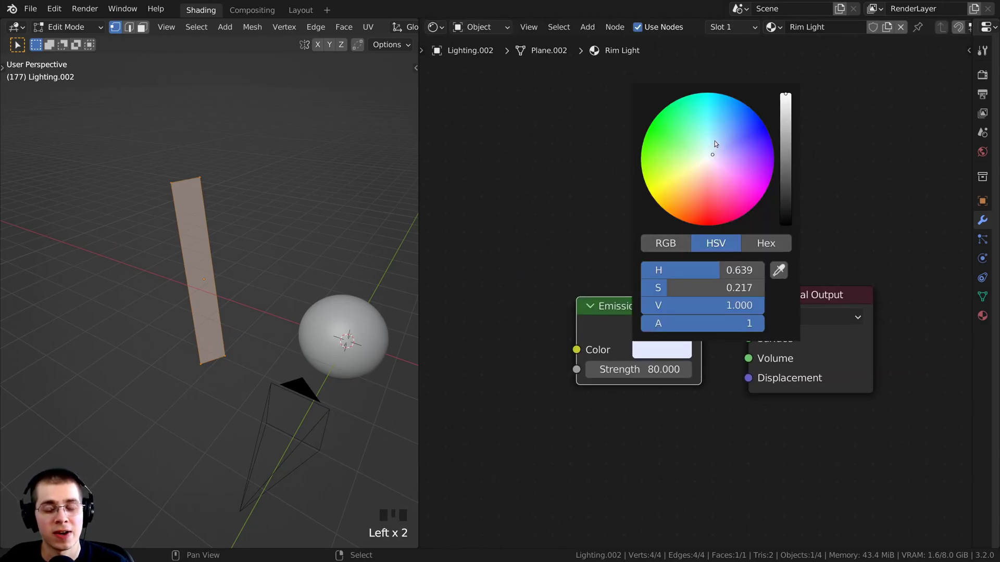
pyautogui.click(560, 430)
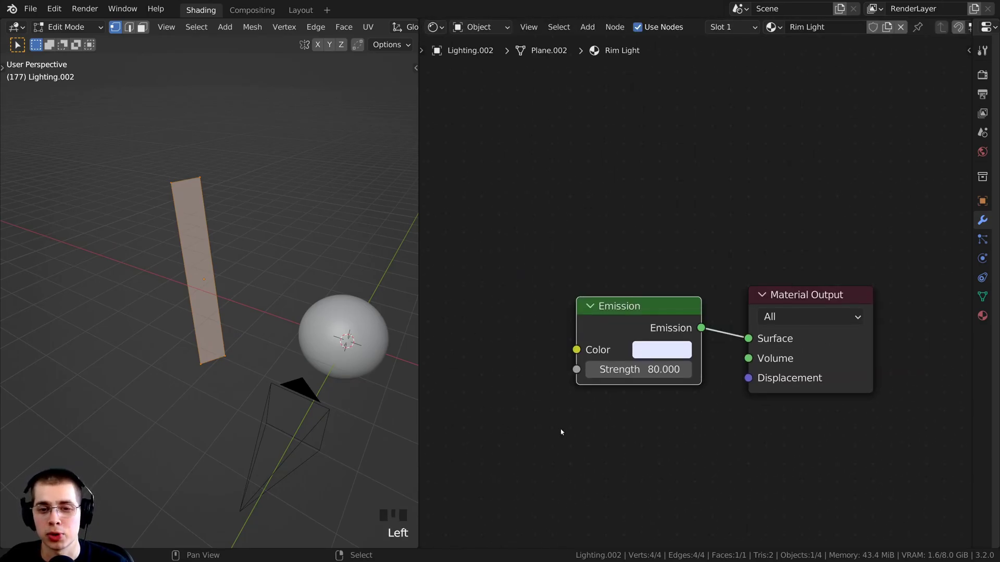
# Step: Return to Object Mode and preview the sphere through the camera in rendered shading
pyautogui.middleClick(309, 416)
pyautogui.press('KP_0')
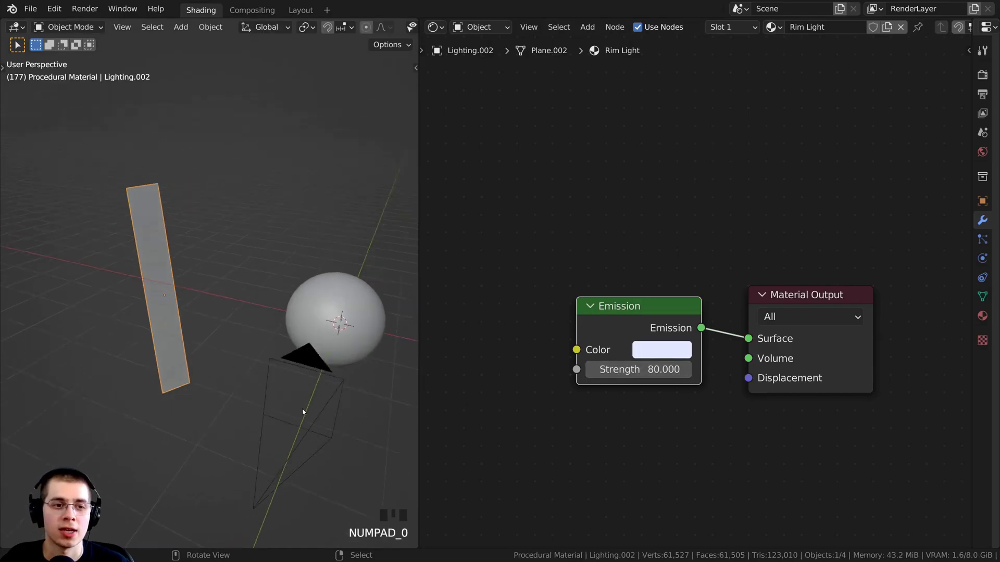
pyautogui.scroll(3, 377, 406)
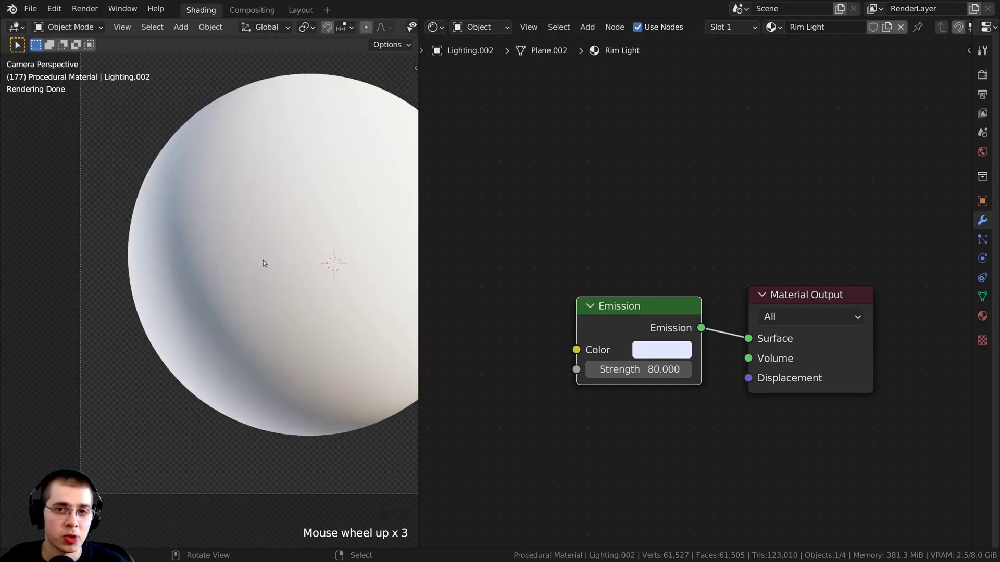
pyautogui.scroll(-2, 255, 321)
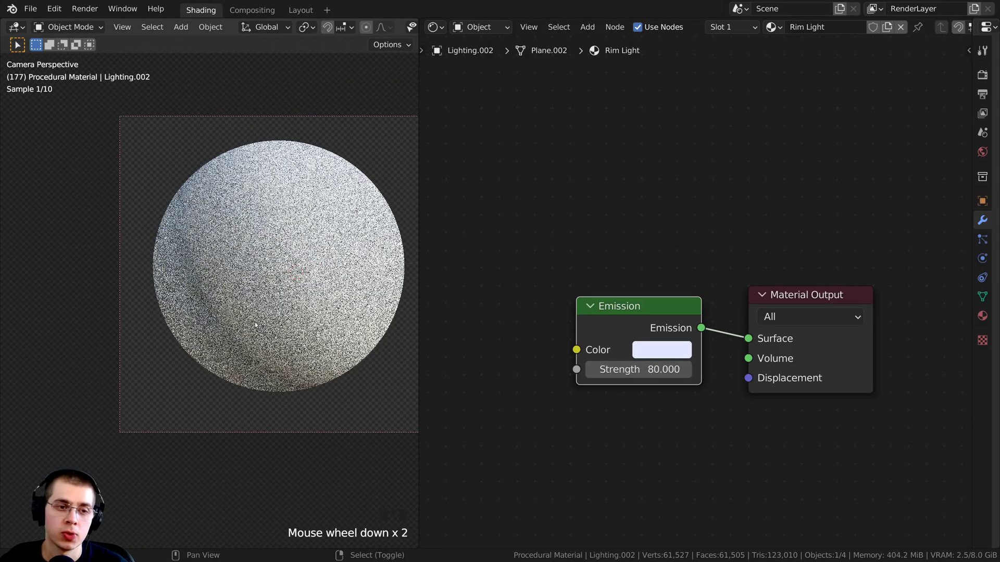
pyautogui.keyDown('shift'); pyautogui.moveTo(254, 322); pyautogui.dragTo(245, 318, button='middle'); pyautogui.keyUp('shift')
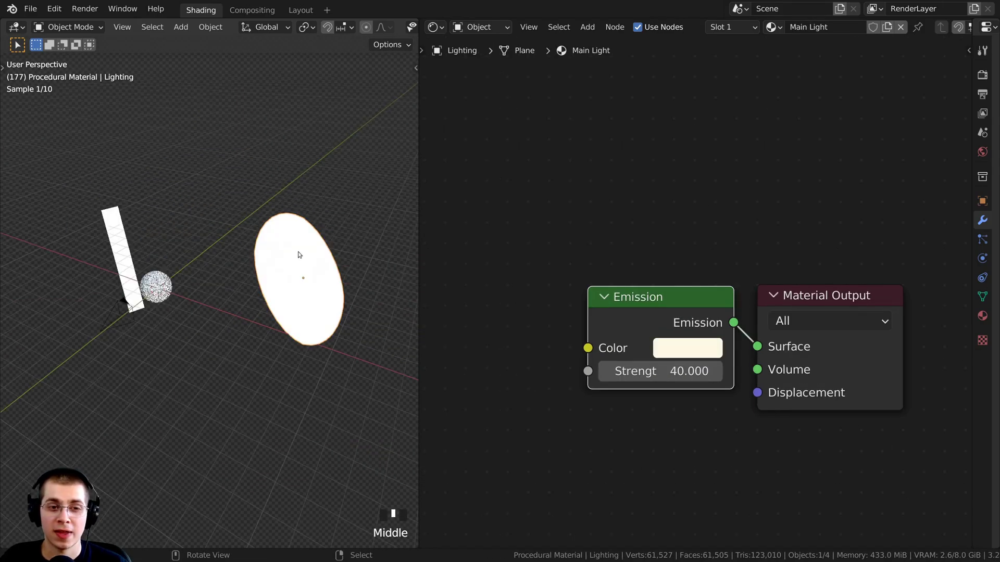
# Step: Examine the round main light's mesh in Edit Mode and its Emission node's colour and strength
pyautogui.press('Tab')
pyautogui.moveTo(156, 250); pyautogui.dragTo(223, 229, button='middle')
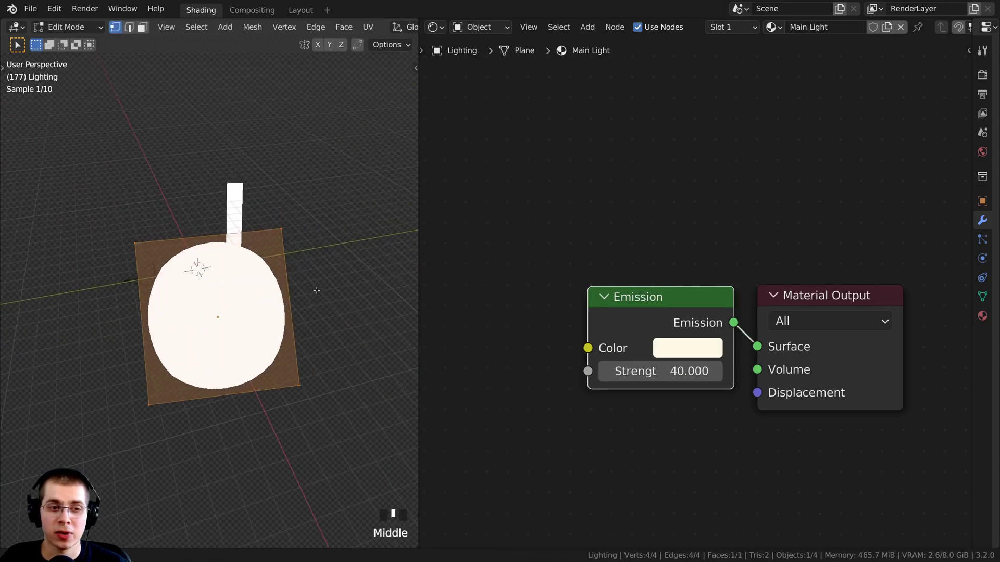
pyautogui.scroll(2, 289, 354)
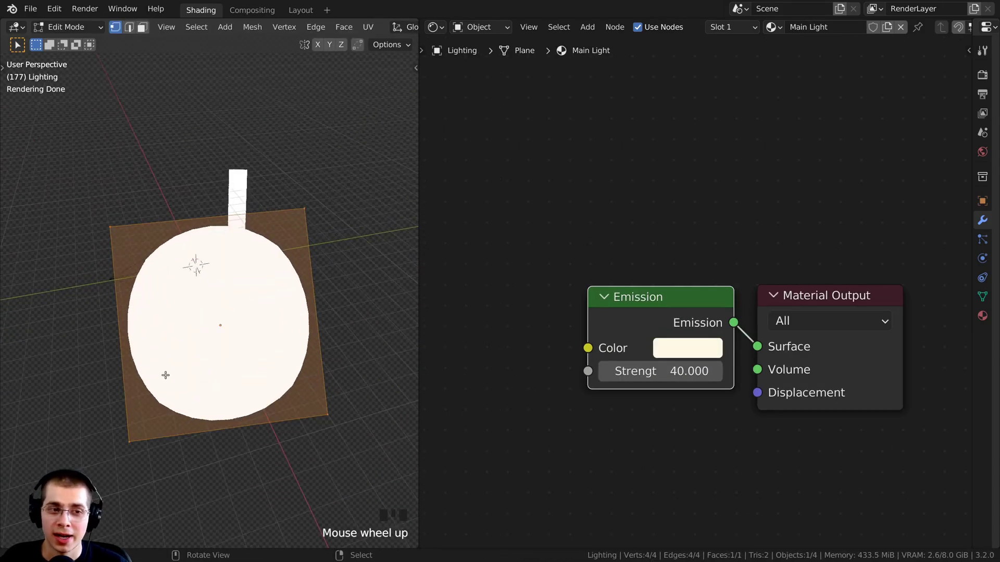
pyautogui.press('Tab')
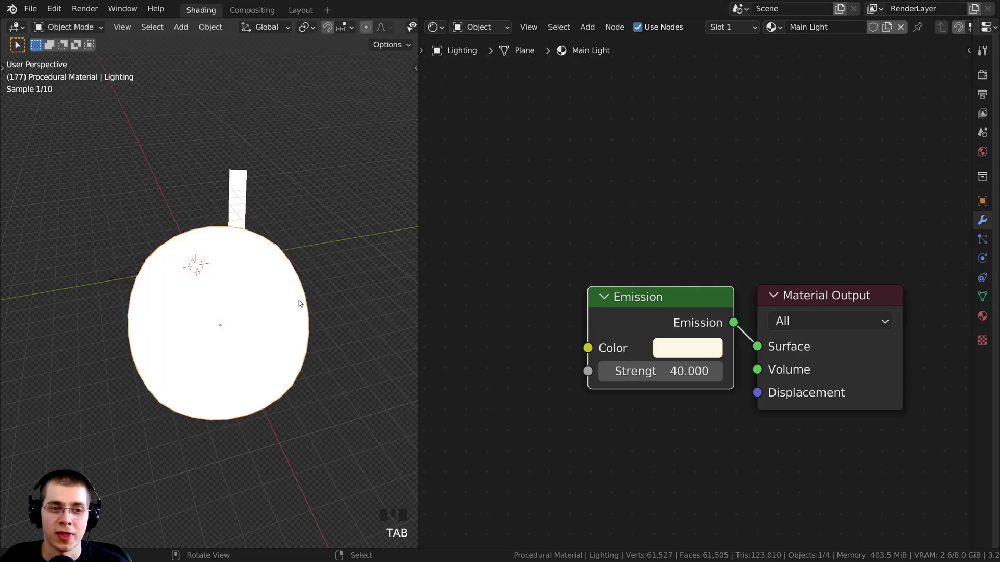
pyautogui.scroll(3, 613, 321)
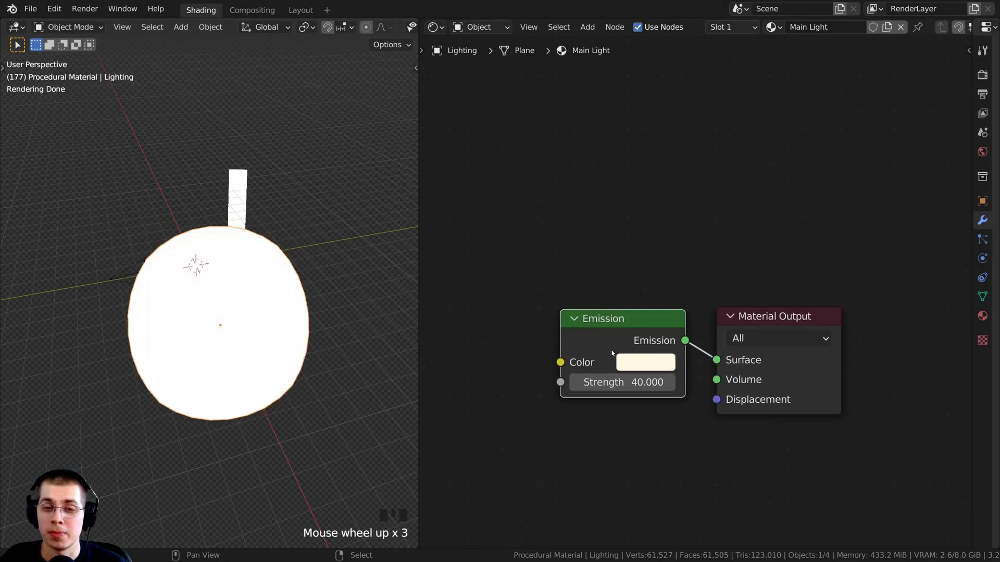
pyautogui.click(649, 362)
pyautogui.click(676, 193)
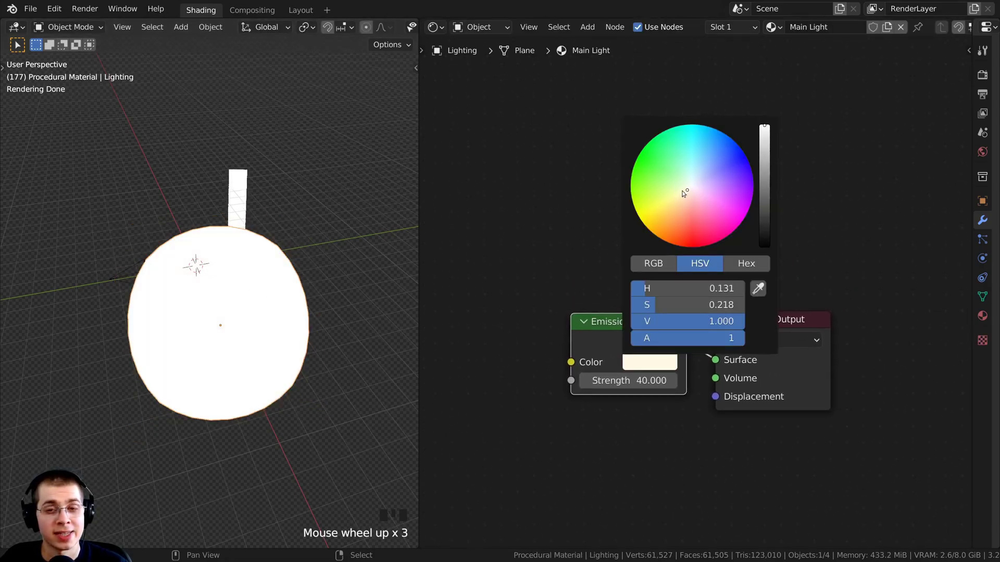
# Step: Return to the camera view and examine the world background's HDR image and its Environment Texture colour source
pyautogui.press('KP_0')
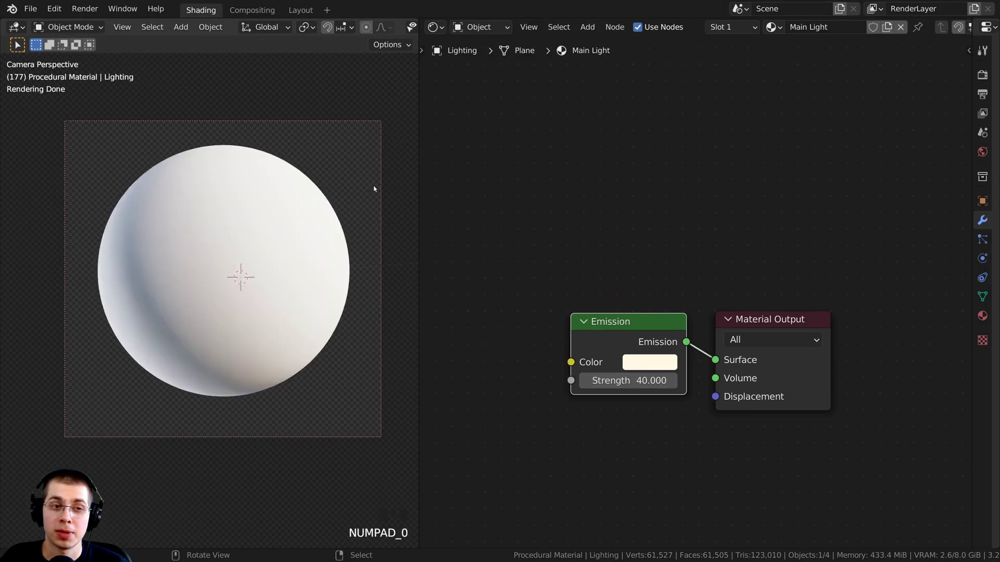
pyautogui.keyDown('shift'); pyautogui.moveTo(314, 251); pyautogui.dragTo(475, 266, button='middle'); pyautogui.keyUp('shift')
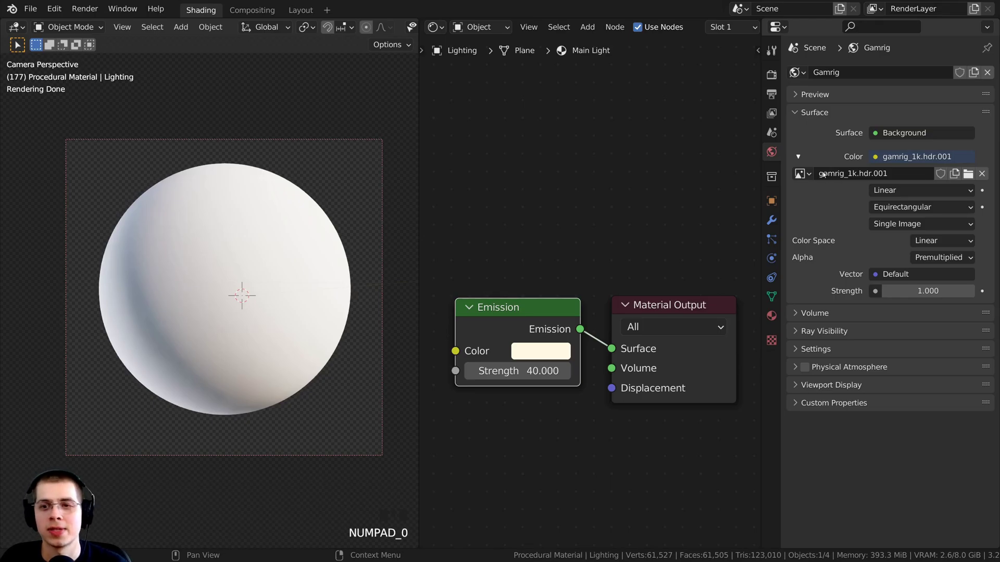
pyautogui.click(847, 173)
pyautogui.moveTo(848, 173); pyautogui.dragTo(879, 174)
pyautogui.click(848, 258)
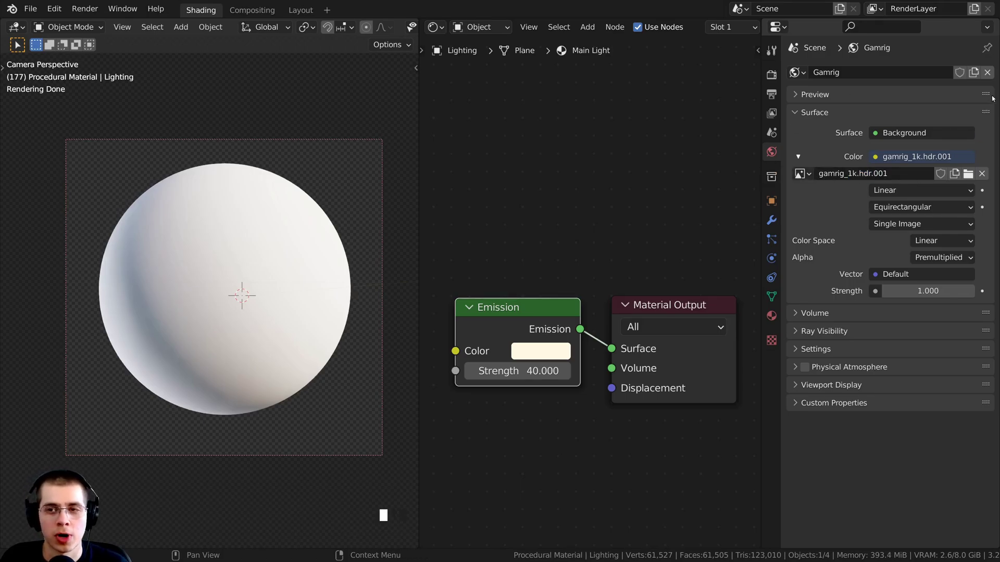
pyautogui.click(875, 157)
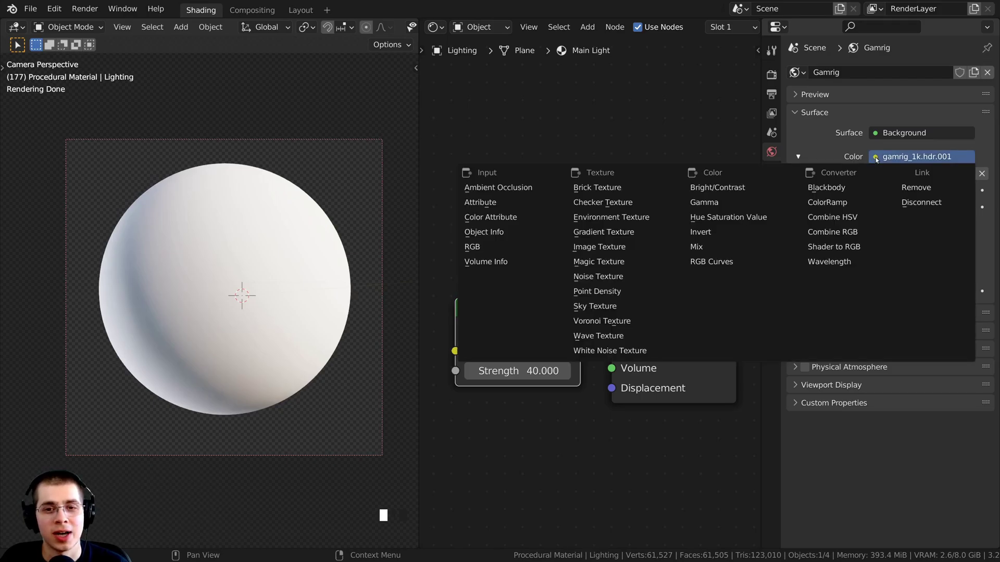
pyautogui.click(598, 218)
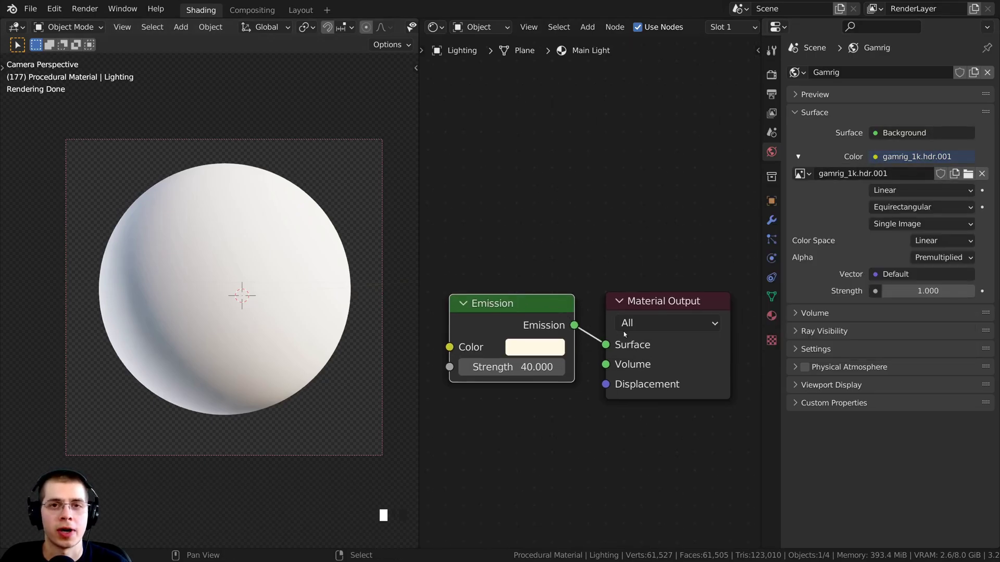
# Step: Select the sphere, review the render engine choice and set the Cycles feature set to Experimental
pyautogui.rightClick(388, 271)
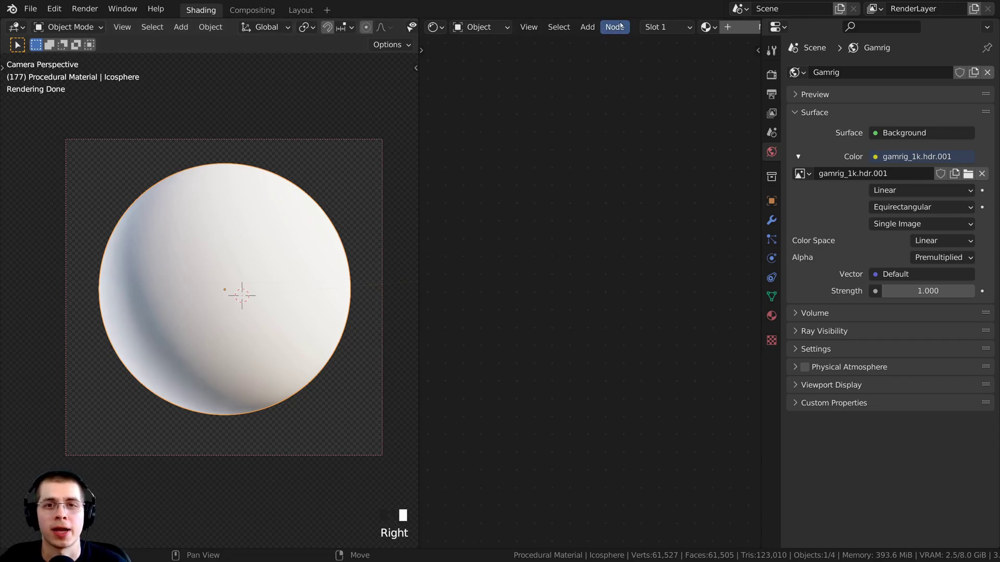
pyautogui.click(772, 74)
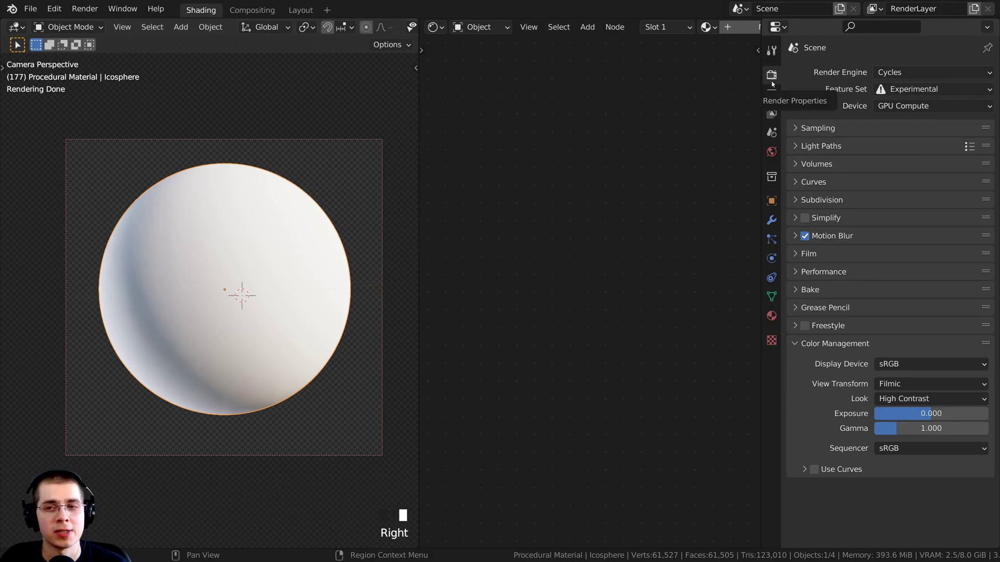
pyautogui.click(893, 72)
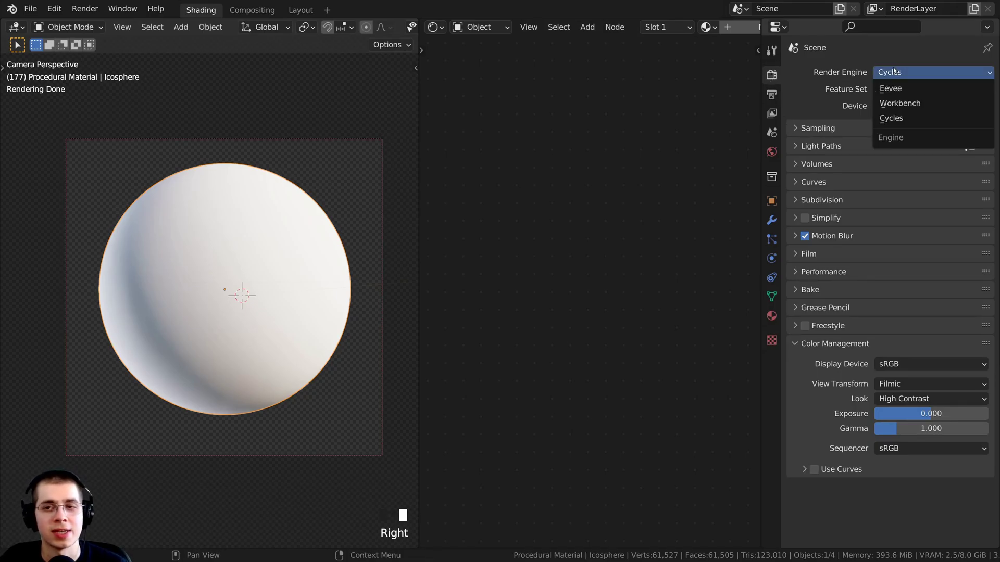
pyautogui.click(893, 72)
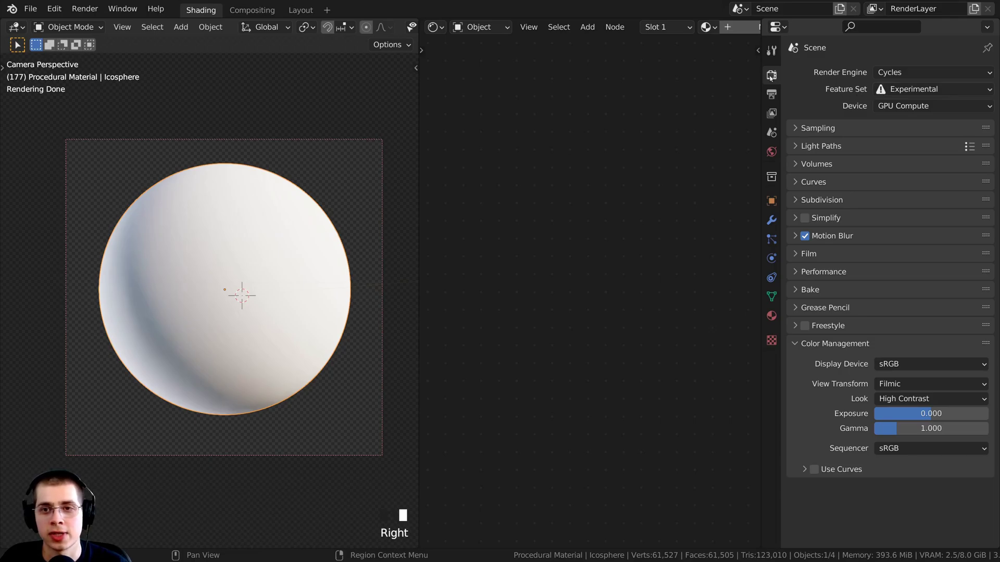
pyautogui.click(895, 91)
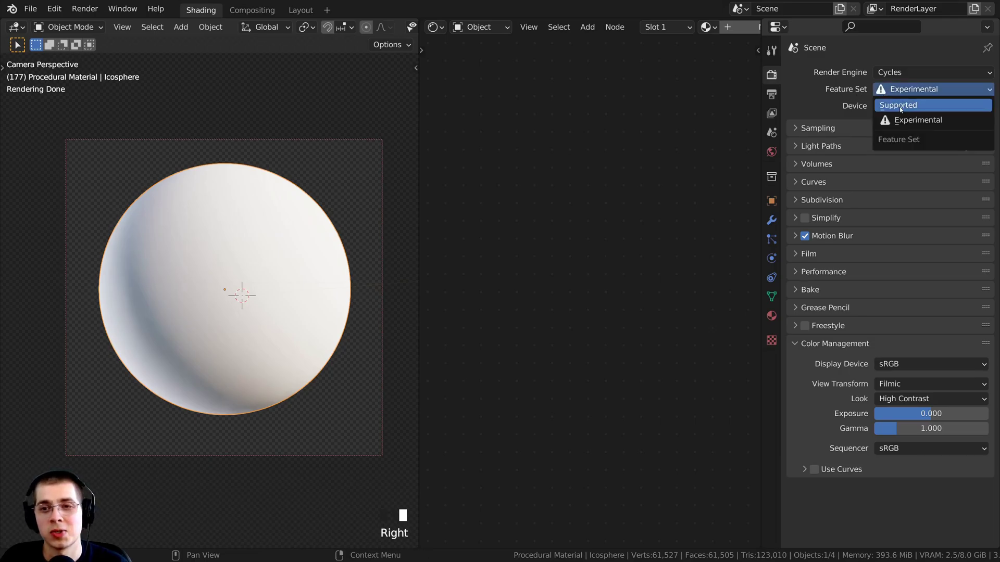
pyautogui.click(891, 120)
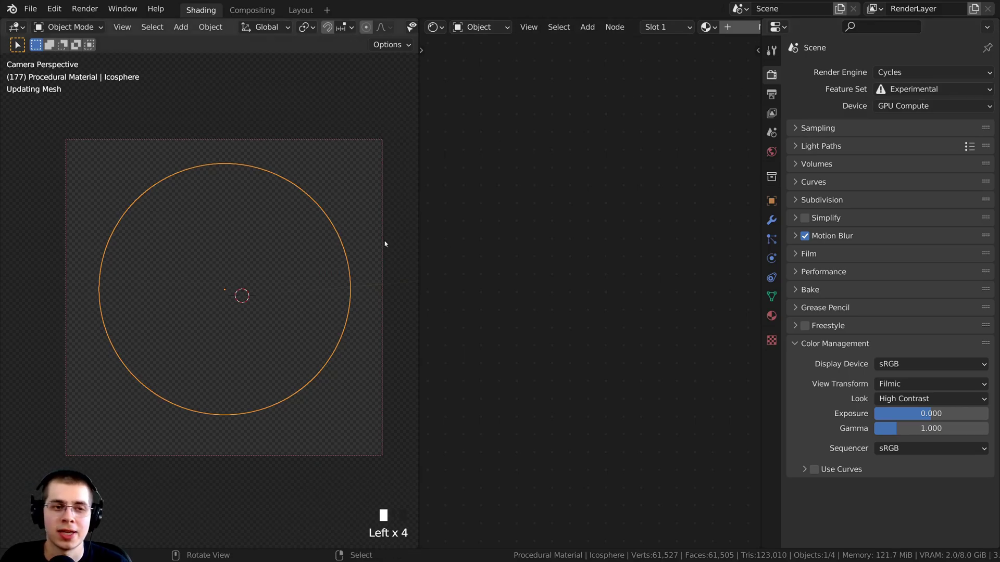
# Step: Examine the sphere's Subdivision modifier with its Dicing Scale, and inspect the sphere's mesh in Edit Mode
pyautogui.click(771, 222)
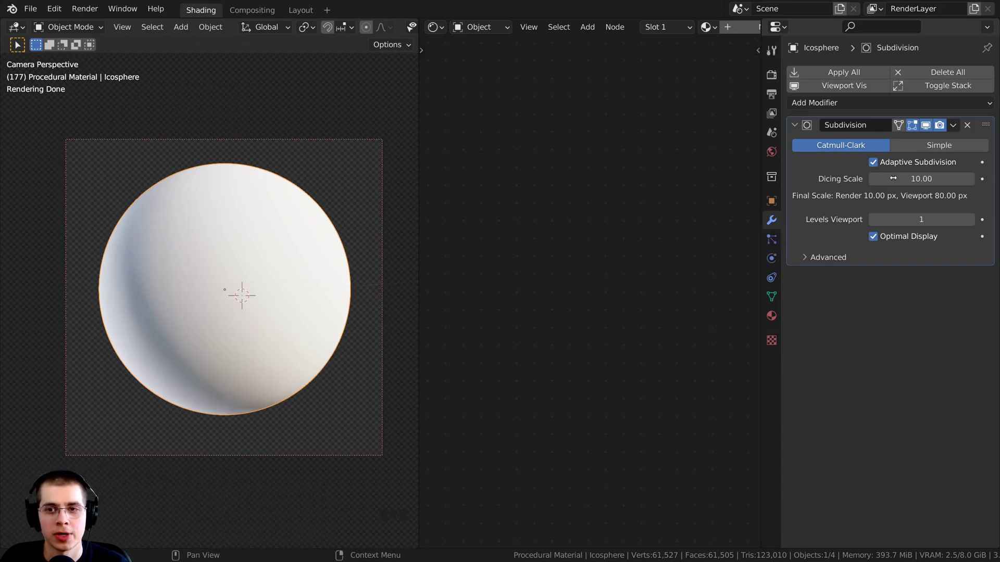
pyautogui.click(831, 104)
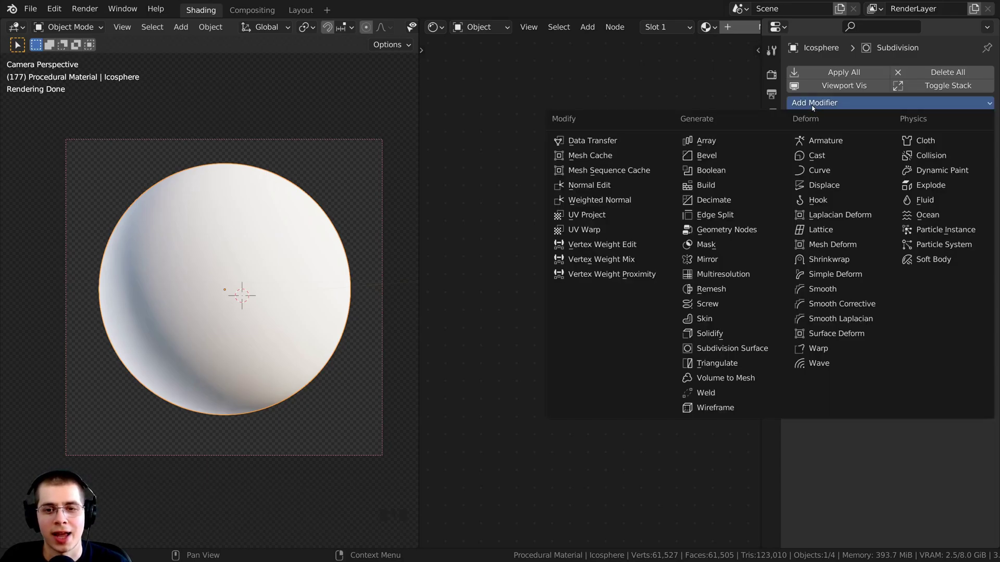
pyautogui.click(733, 353)
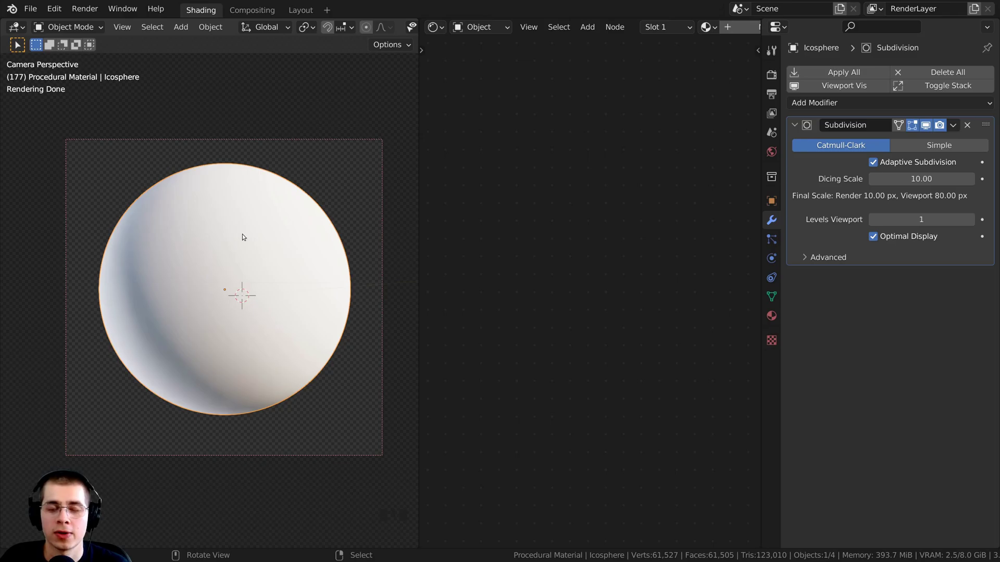
pyautogui.press('Tab')
pyautogui.scroll(1, 178, 242)
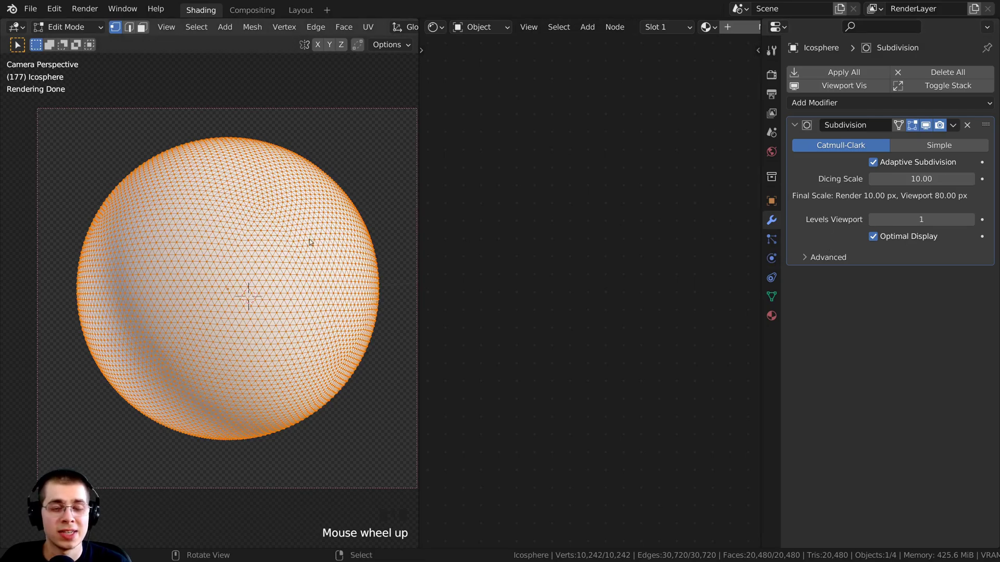
pyautogui.press('Tab')
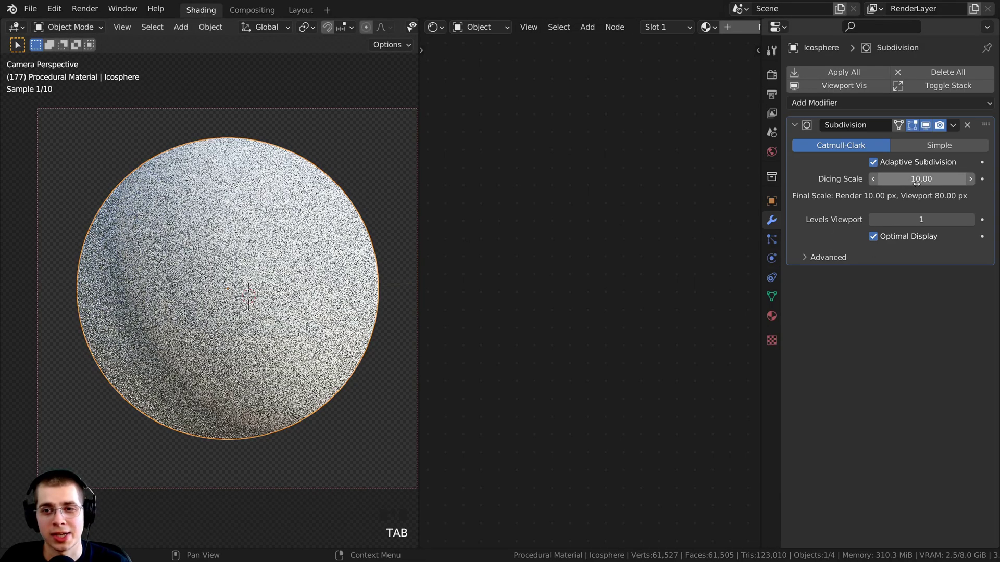
pyautogui.click(912, 179)
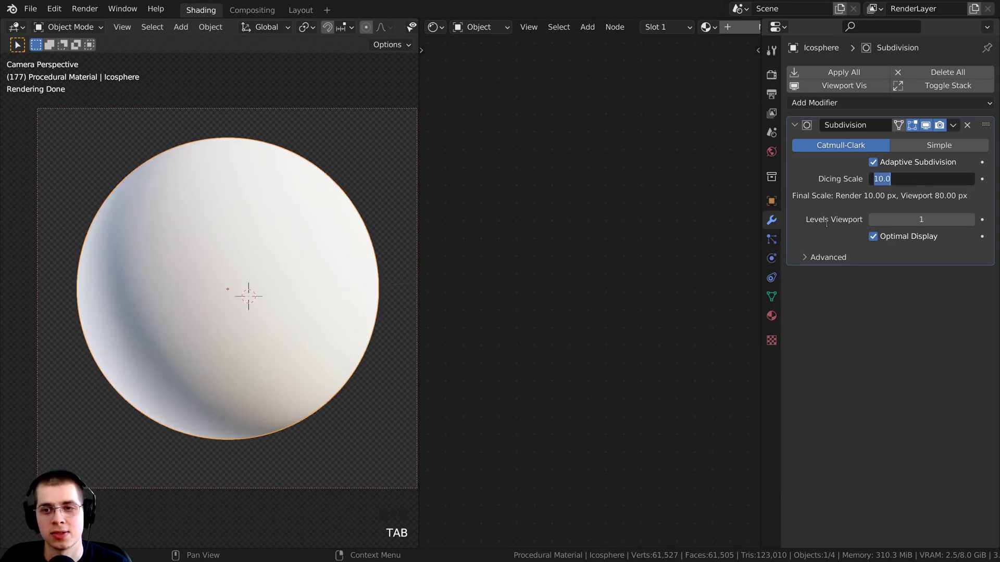
pyautogui.click(882, 197)
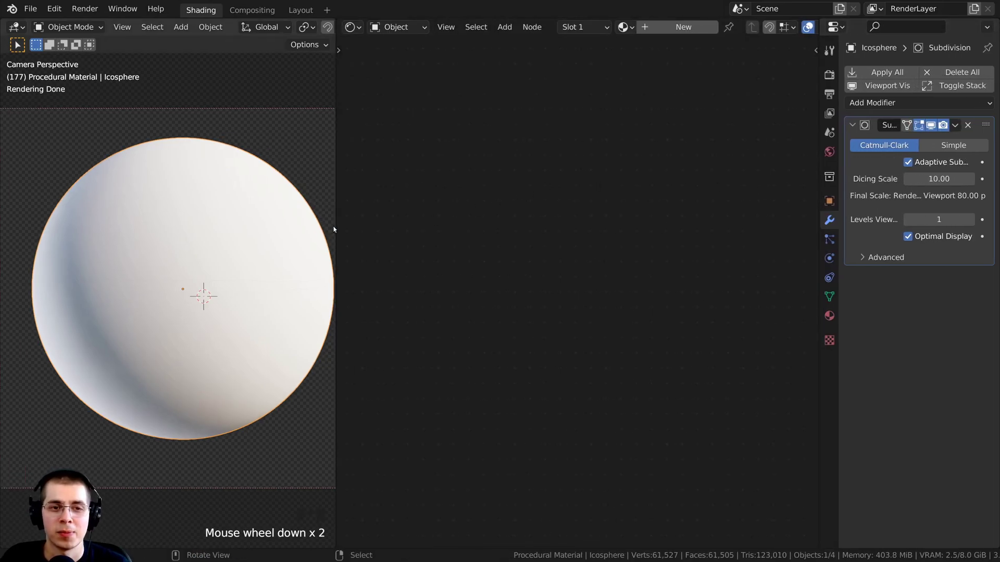
# Step: Widen the node editor at the expense of the viewport and recentre the sphere in the narrower view
pyautogui.moveTo(334, 229); pyautogui.dragTo(320, 229)
pyautogui.click(223, 178)
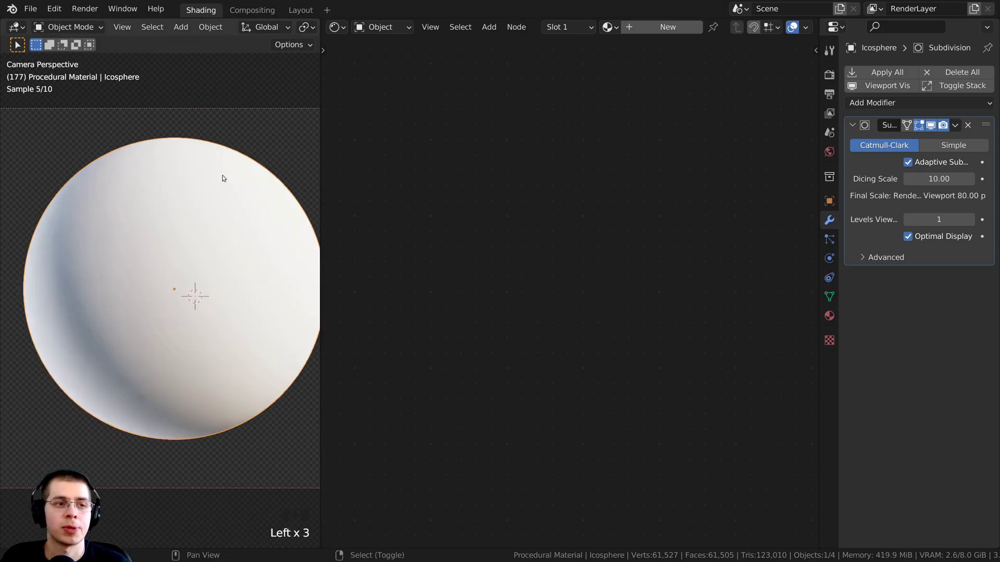
pyautogui.keyDown('shift'); pyautogui.moveTo(223, 178); pyautogui.dragTo(212, 176, button='middle'); pyautogui.keyUp('shift')
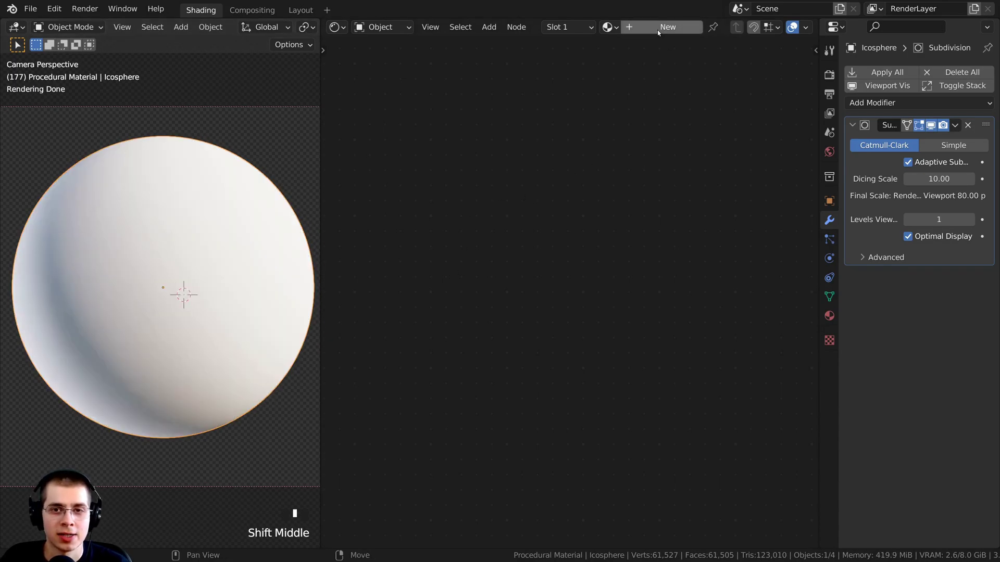
# Step: Create a new material on the sphere and name it Rock Cave Wall
pyautogui.click(666, 27)
pyautogui.click(717, 26)
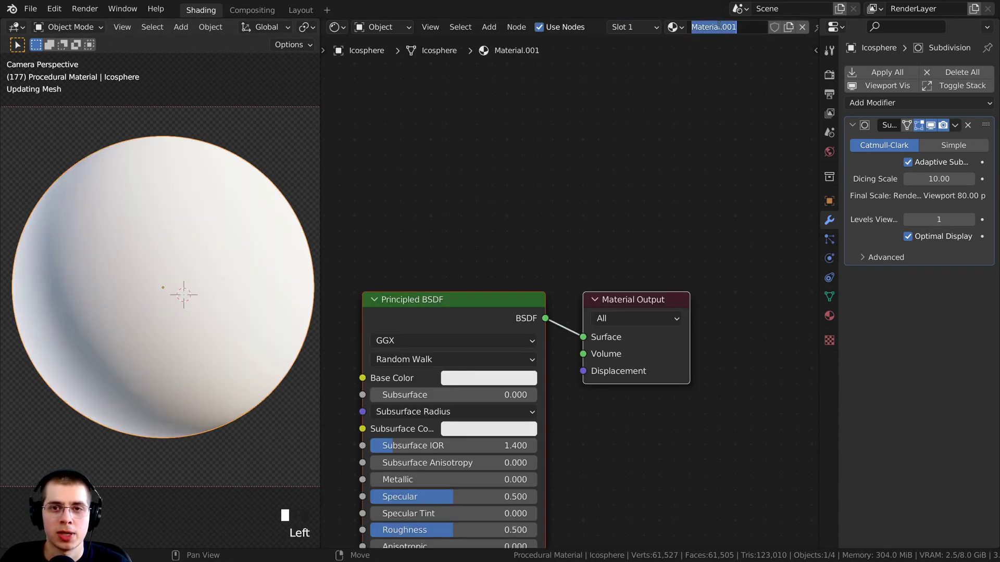
pyautogui.write('Rock Cave Wall')
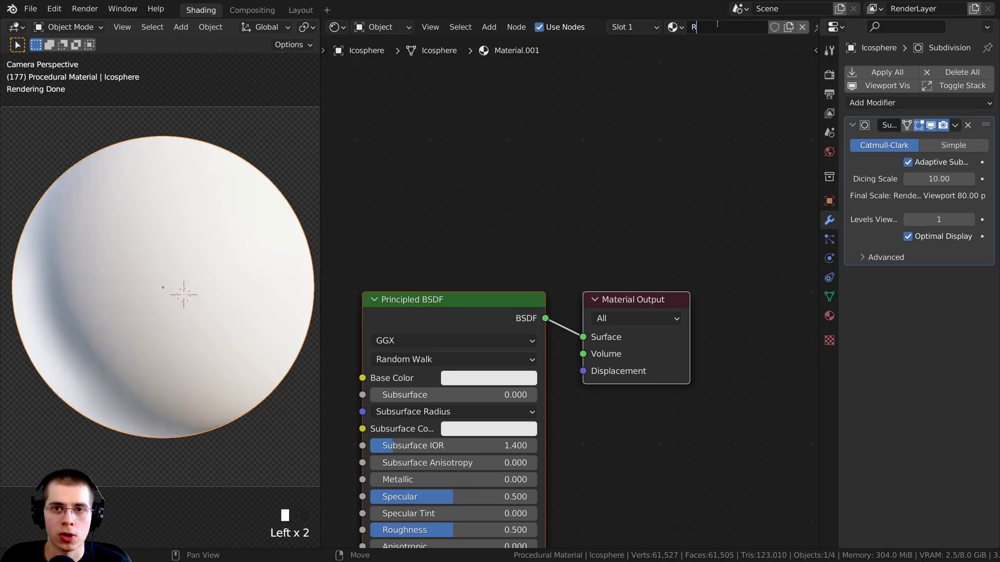
pyautogui.press('Return')
pyautogui.press('Home')
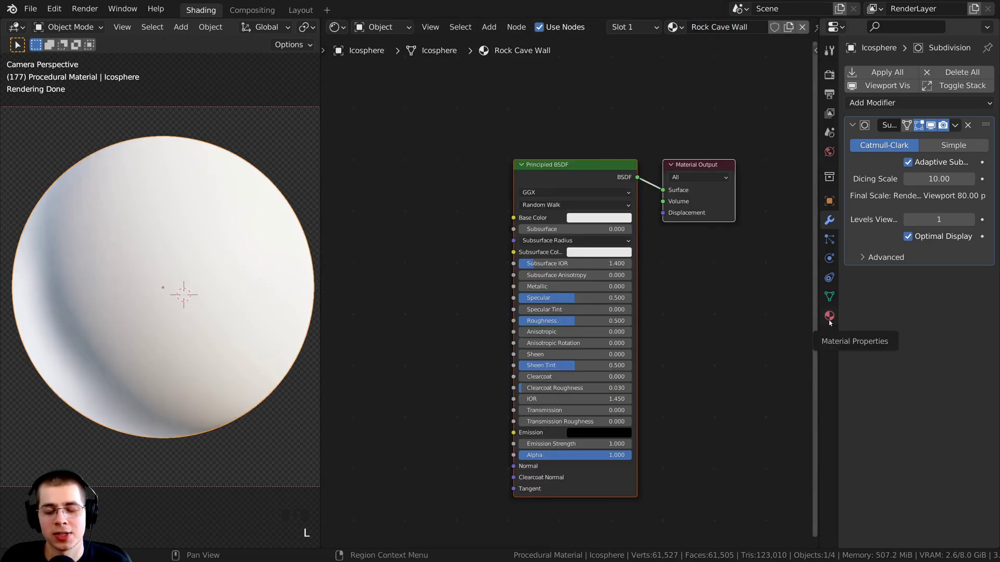
# Step: Set the Rock Cave Wall material's surface displacement method to Displacement and Bump
pyautogui.click(829, 316)
pyautogui.moveTo(819, 312); pyautogui.dragTo(770, 302)
pyautogui.click(806, 226)
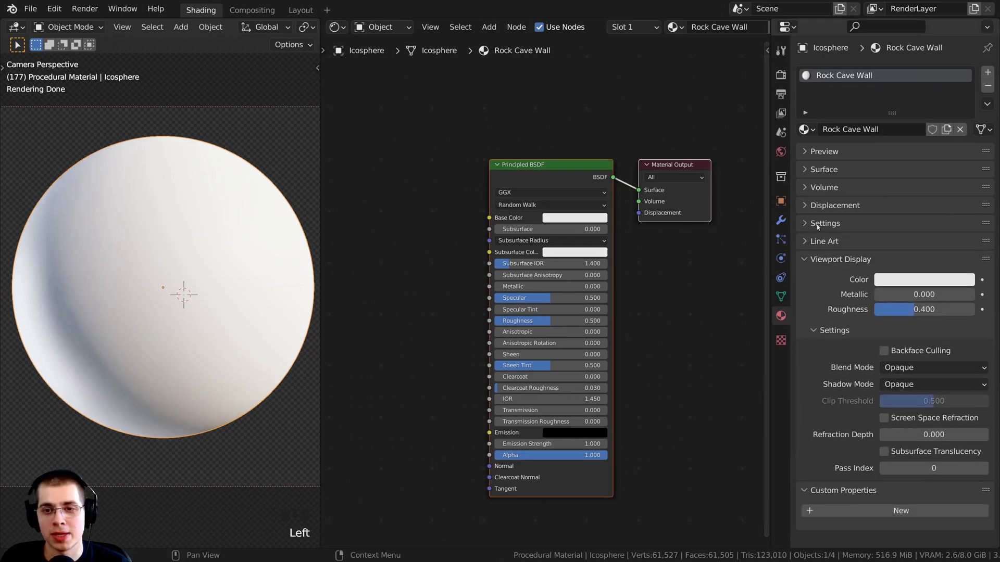
pyautogui.click(806, 257)
pyautogui.click(807, 223)
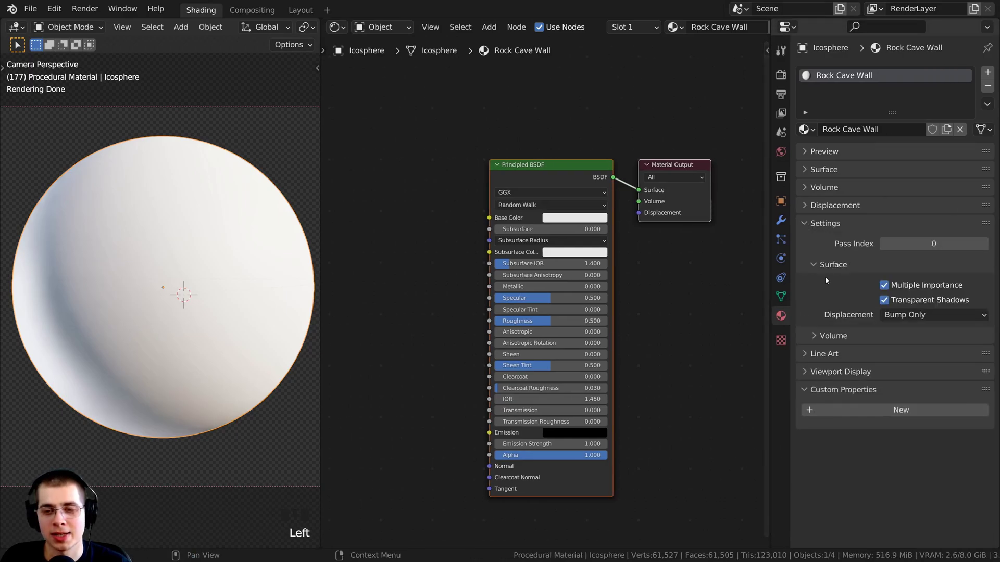
pyautogui.click(814, 266)
pyautogui.click(816, 265)
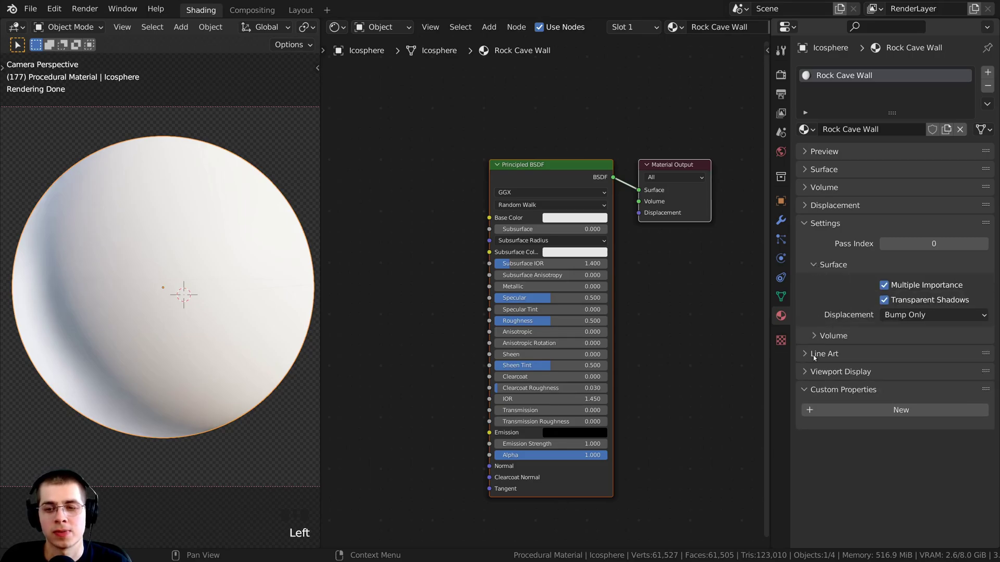
pyautogui.click(906, 316)
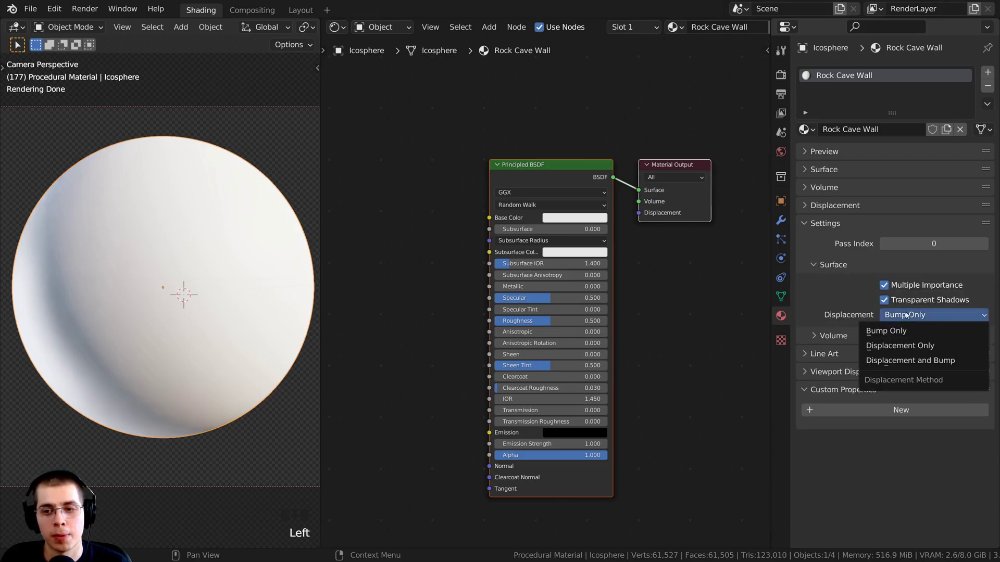
pyautogui.click(904, 361)
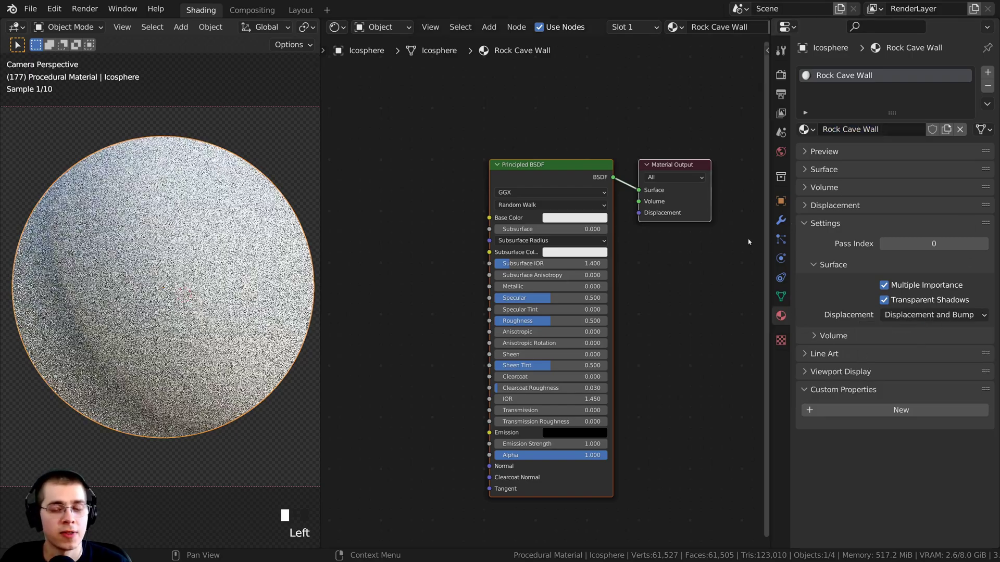
# Step: Enlarge the node editor by narrowing the properties editor and the viewport, with the viewport in Rendered shading
pyautogui.moveTo(769, 236); pyautogui.dragTo(979, 236)
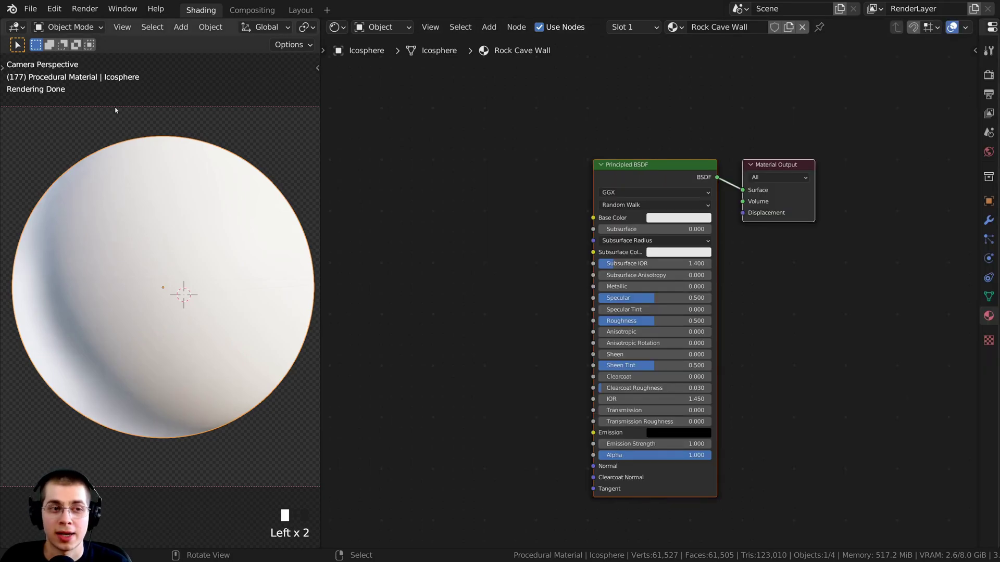
pyautogui.moveTo(319, 243); pyautogui.dragTo(259, 243)
pyautogui.scroll(-1, 175, 337)
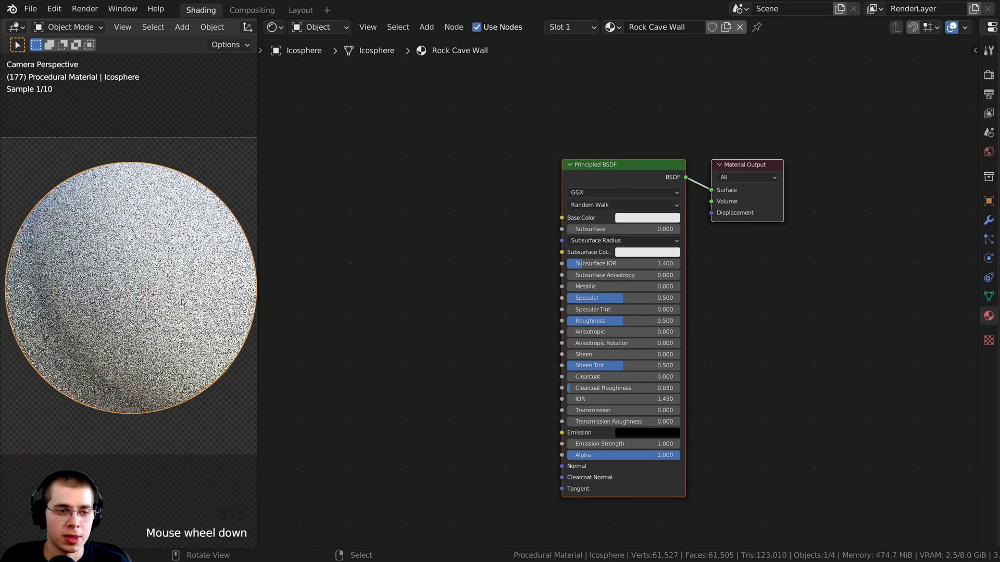
pyautogui.press('z')
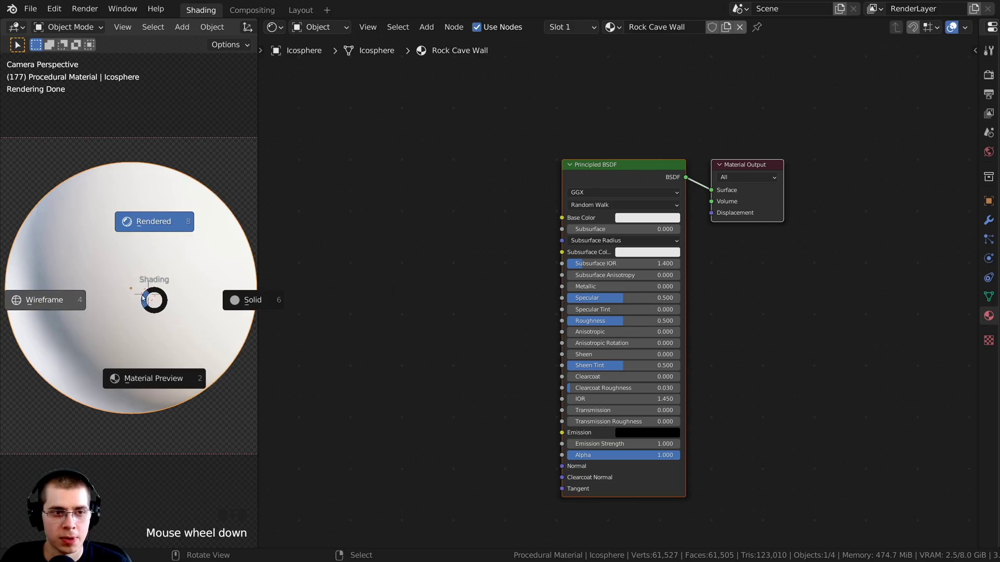
pyautogui.click(154, 221)
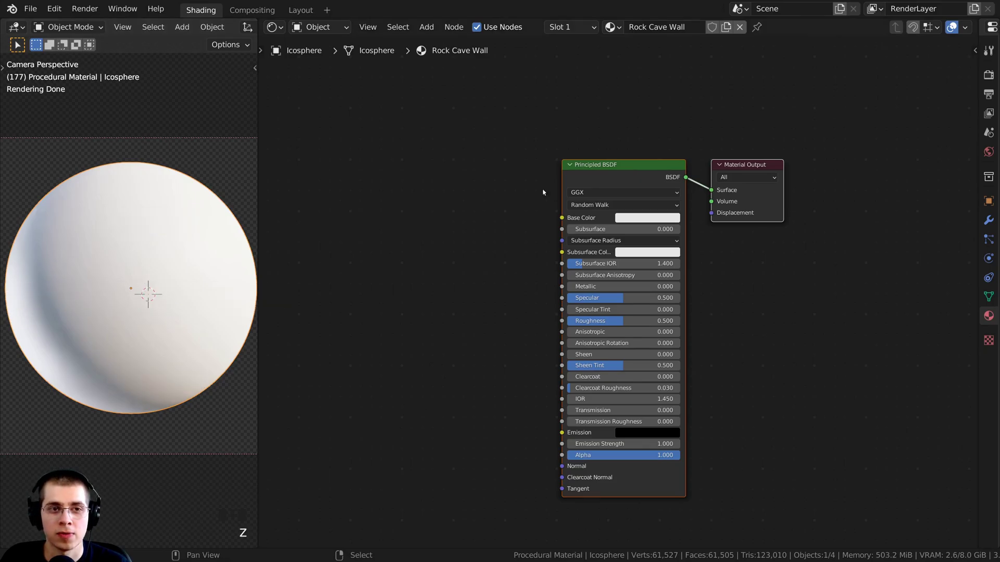
# Step: Set the node area to Shader Editor and reposition the Principled BSDF node beside the Material Output
pyautogui.click(275, 28)
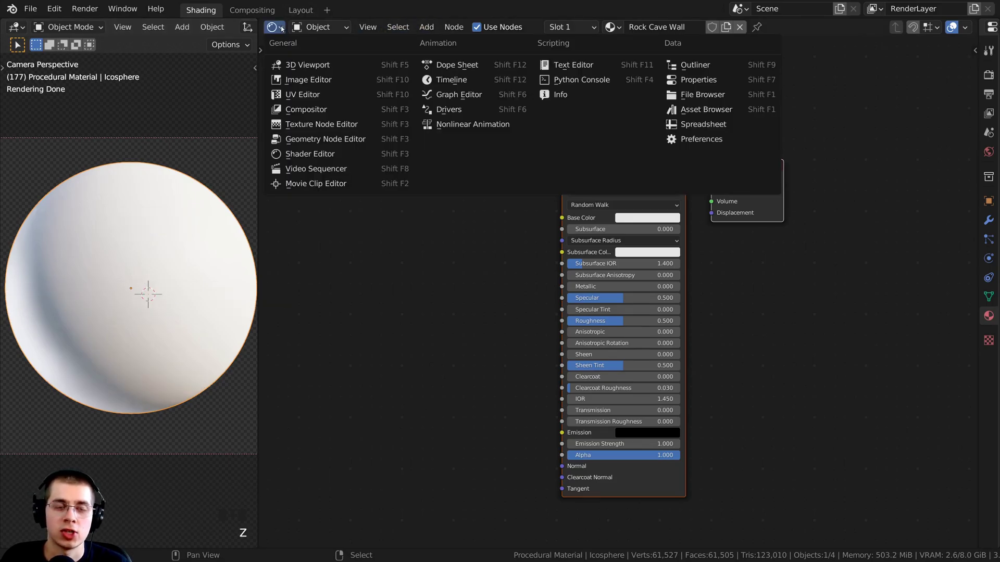
pyautogui.click(312, 154)
pyautogui.scroll(-3, 385, 158)
pyautogui.moveTo(389, 158); pyautogui.dragTo(551, 146, button='middle')
pyautogui.moveTo(604, 240)
pyautogui.mouseDown(button='middle')
pyautogui.moveTo(616, 237)
pyautogui.moveTo(605, 255)
pyautogui.mouseUp(button='middle')
pyautogui.scroll(2, 605, 257)
pyautogui.moveTo(797, 169); pyautogui.dragTo(770, 167)
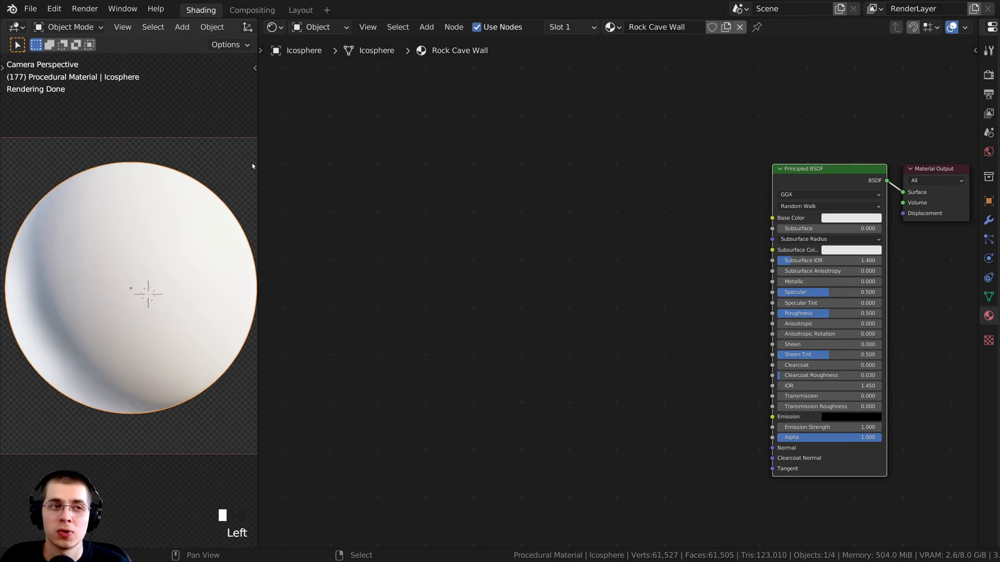
# Step: Search the add-on preferences for "node" and check whether the Node Wrangler add-on is enabled
pyautogui.click(54, 8)
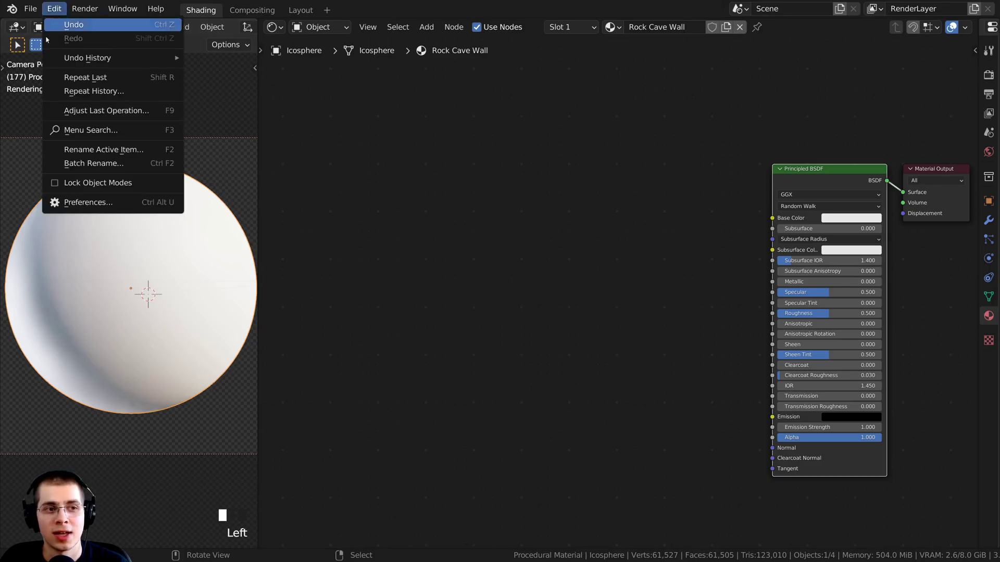
pyautogui.click(101, 203)
pyautogui.click(44, 125)
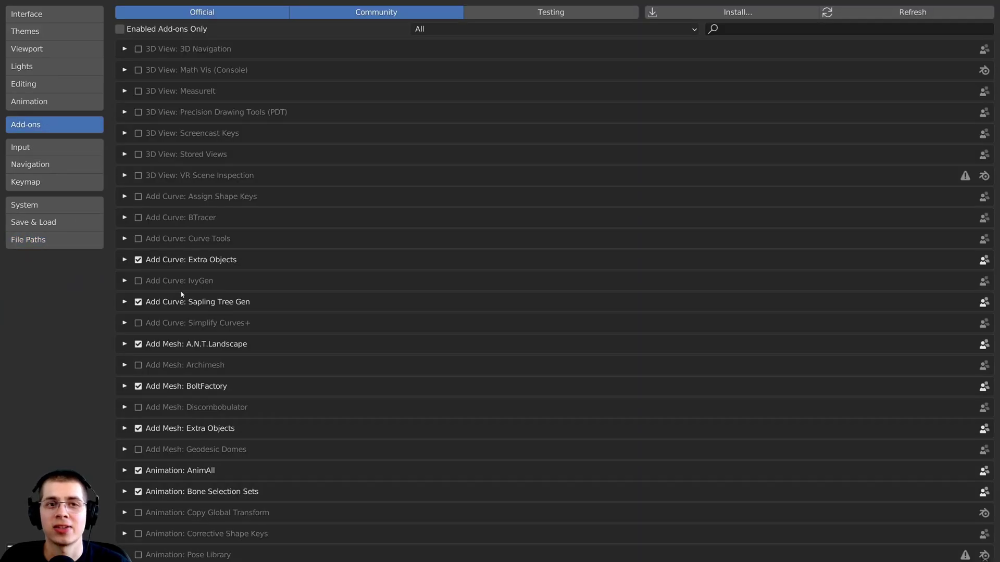
pyautogui.click(767, 29)
pyautogui.write('node')
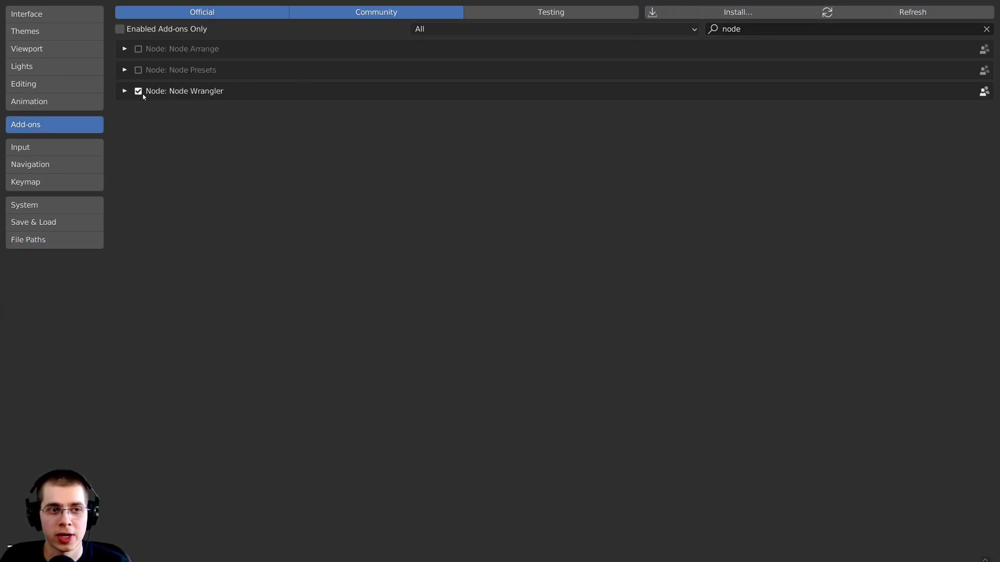
pyautogui.click(168, 91)
pyautogui.click(124, 92)
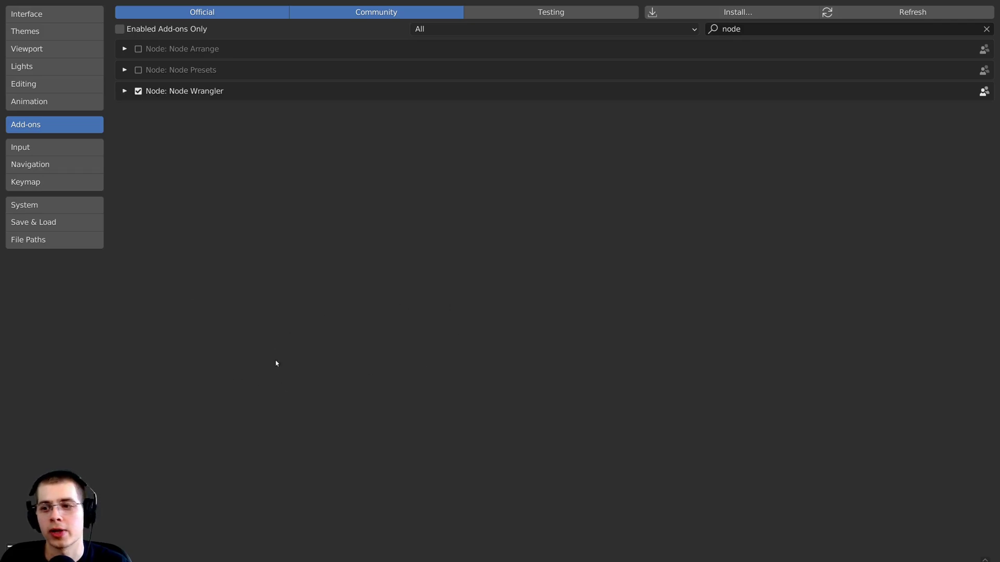
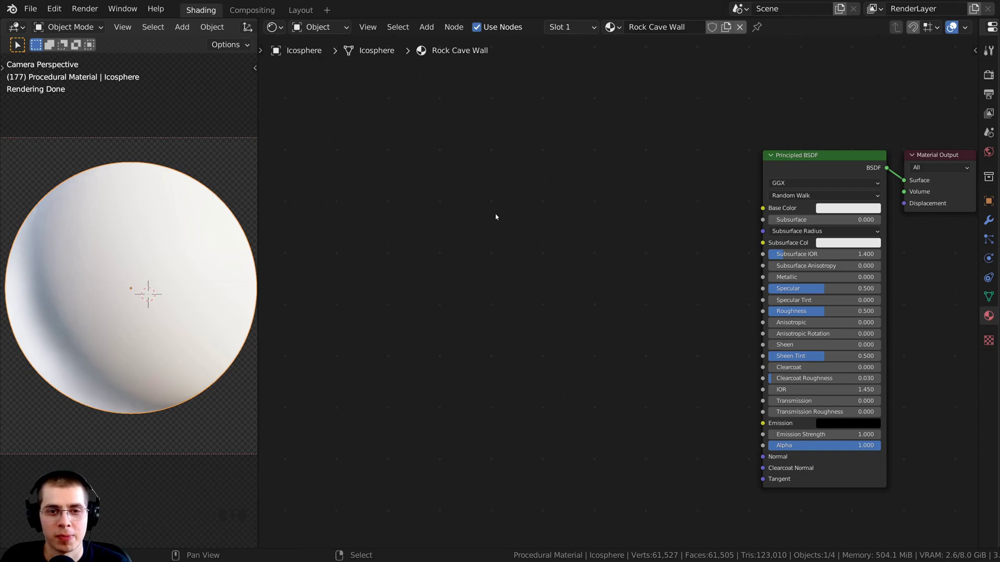
# Step: Add a Voronoi Texture node in the empty space ahead of the Principled BSDF
pyautogui.hotkey('shift', 'a')
pyautogui.click(451, 214)
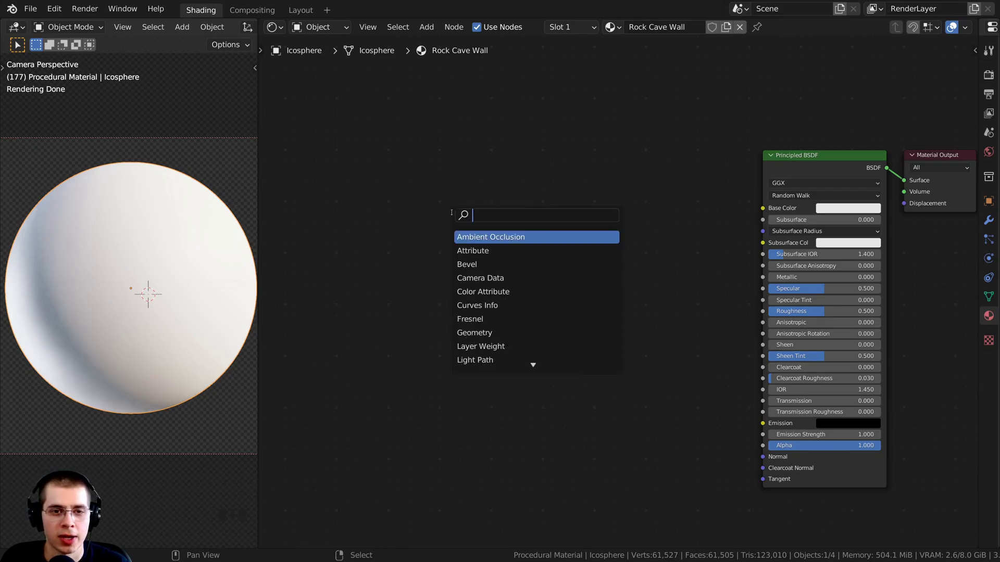
pyautogui.write('vor')
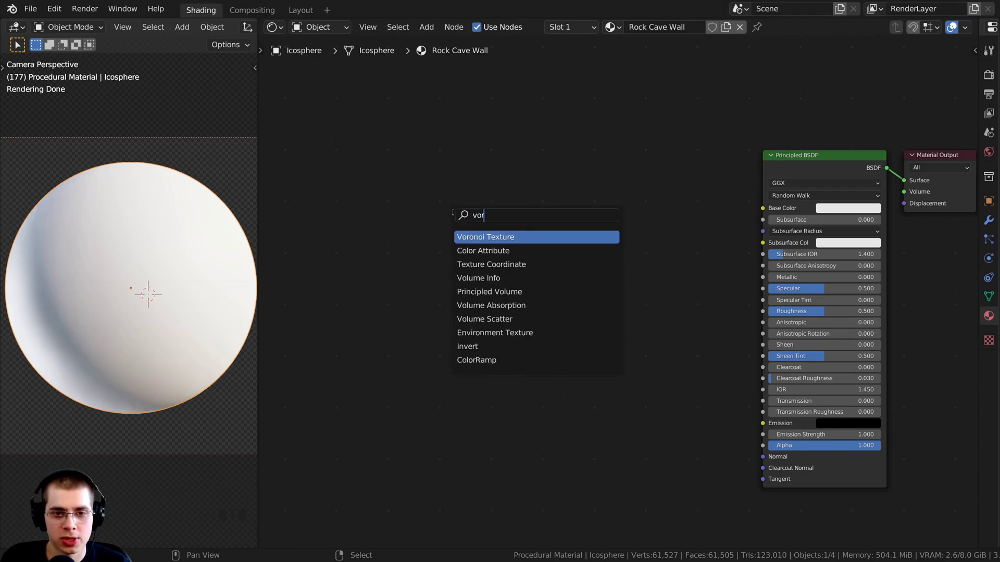
pyautogui.moveTo(523, 219); pyautogui.dragTo(469, 221)
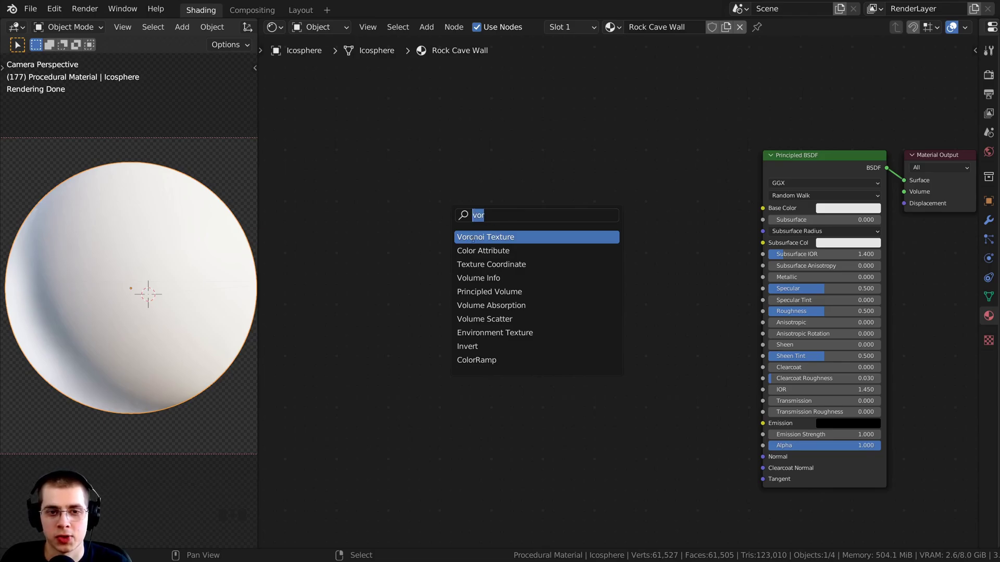
pyautogui.click(474, 238)
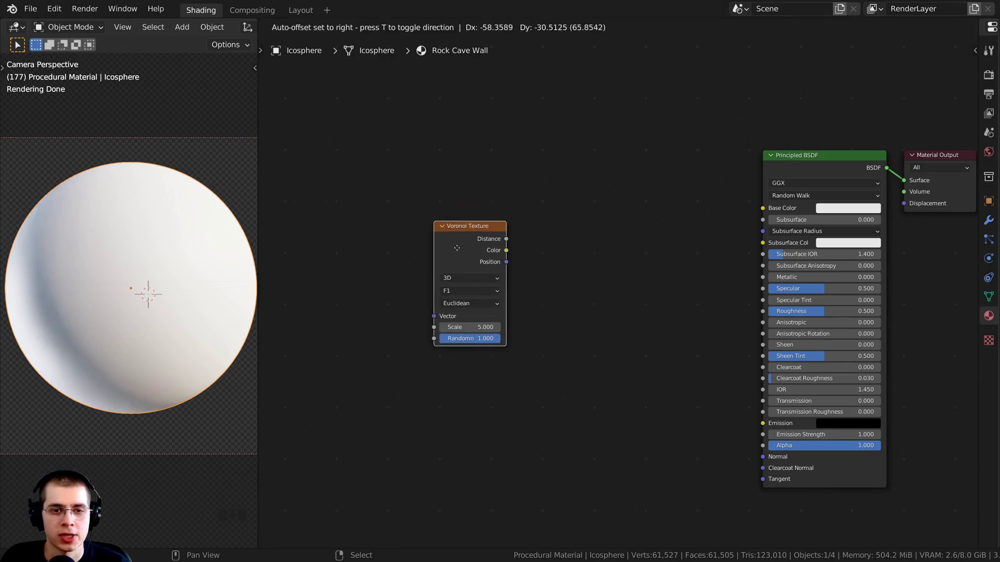
pyautogui.click(467, 275)
pyautogui.moveTo(467, 274); pyautogui.dragTo(463, 274)
pyautogui.moveTo(483, 254); pyautogui.dragTo(475, 259, button='middle')
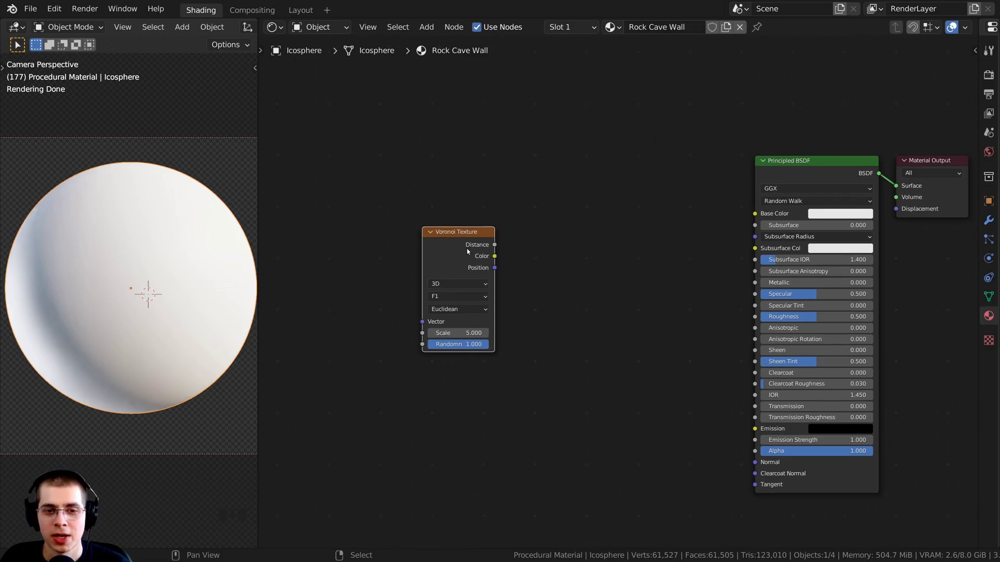
# Step: Preview the Voronoi Texture's Distance output on the sphere through a Viewer node, keeping that node collapsed
pyautogui.keyDown('ctrl'); pyautogui.keyDown('shift'); pyautogui.click(467, 251); pyautogui.keyUp('shift'); pyautogui.keyUp('ctrl')
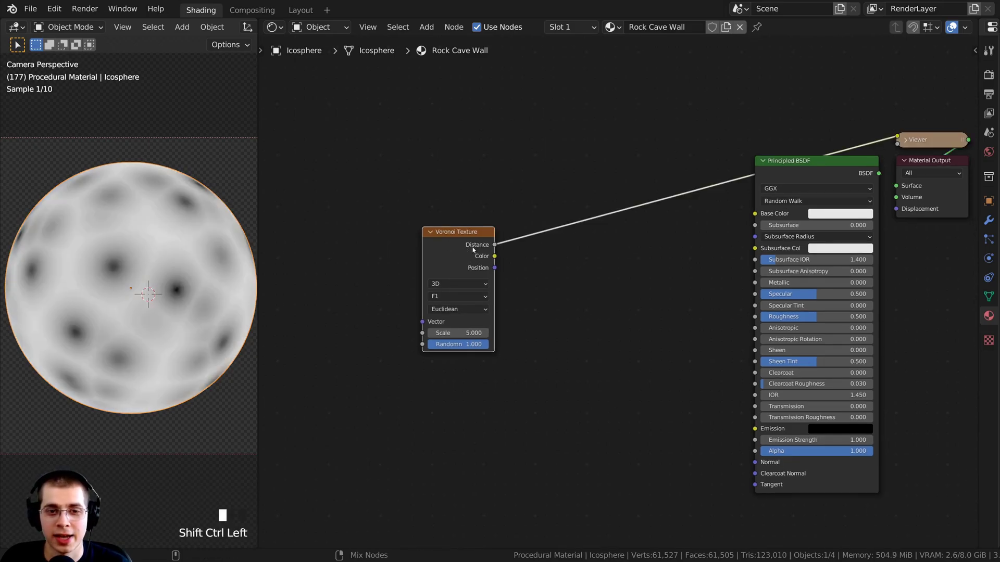
pyautogui.click(906, 140)
pyautogui.click(911, 144)
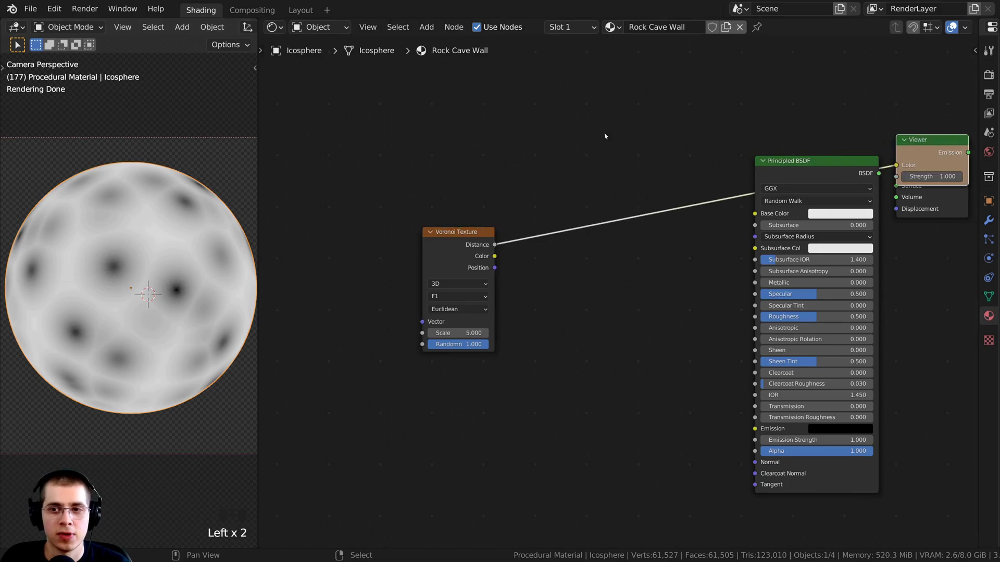
pyautogui.click(906, 141)
pyautogui.moveTo(463, 256); pyautogui.dragTo(457, 249)
# Step: Set the Voronoi Texture's dimensions to 4D and its feature output to F2
pyautogui.moveTo(502, 279); pyautogui.dragTo(548, 286, button='middle')
pyautogui.scroll(2, 560, 287)
pyautogui.scroll(2, 446, 246)
pyautogui.moveTo(479, 357); pyautogui.dragTo(490, 343, button='middle')
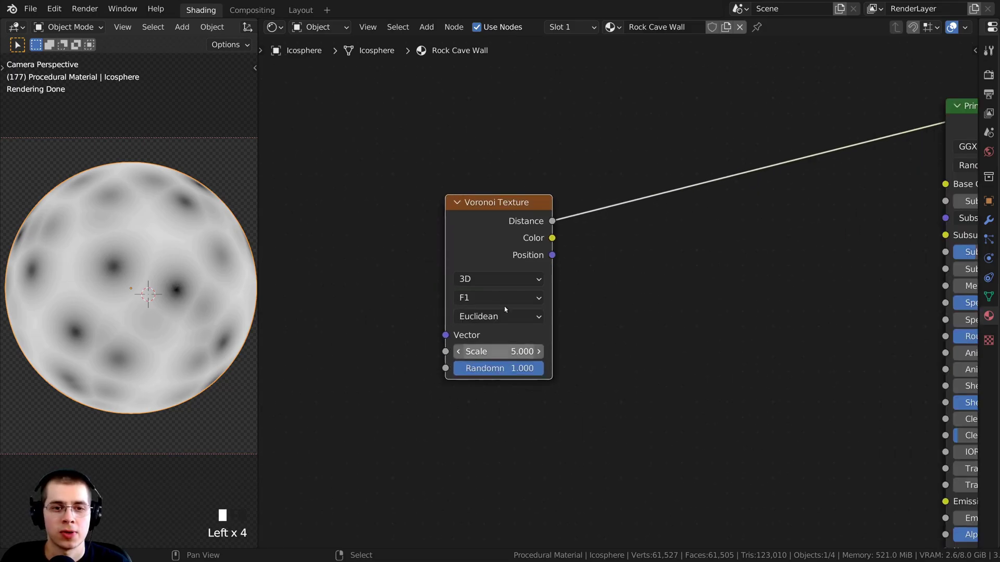
pyautogui.moveTo(487, 299); pyautogui.dragTo(532, 284, button='middle')
pyautogui.moveTo(511, 319); pyautogui.dragTo(532, 306, button='middle')
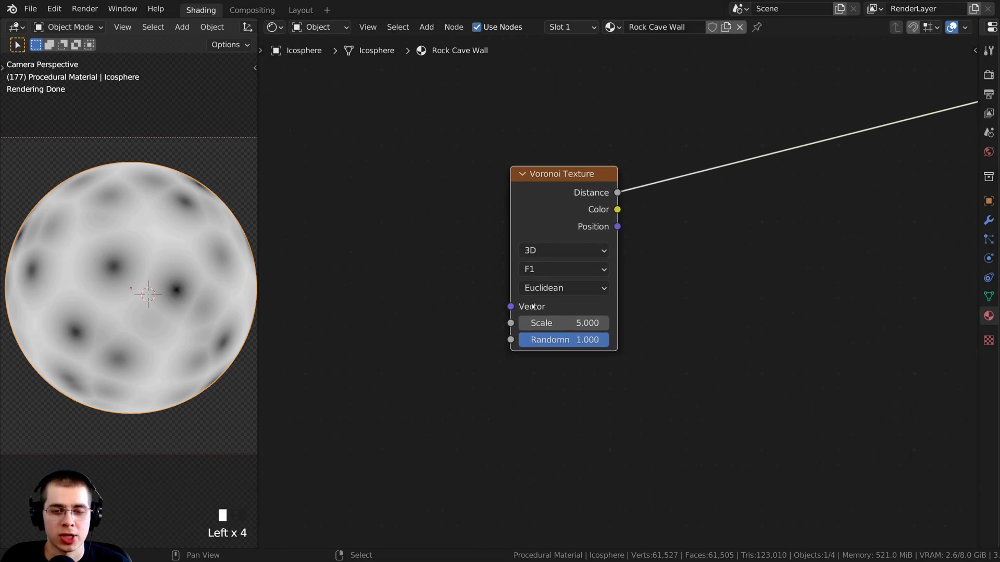
pyautogui.click(533, 249)
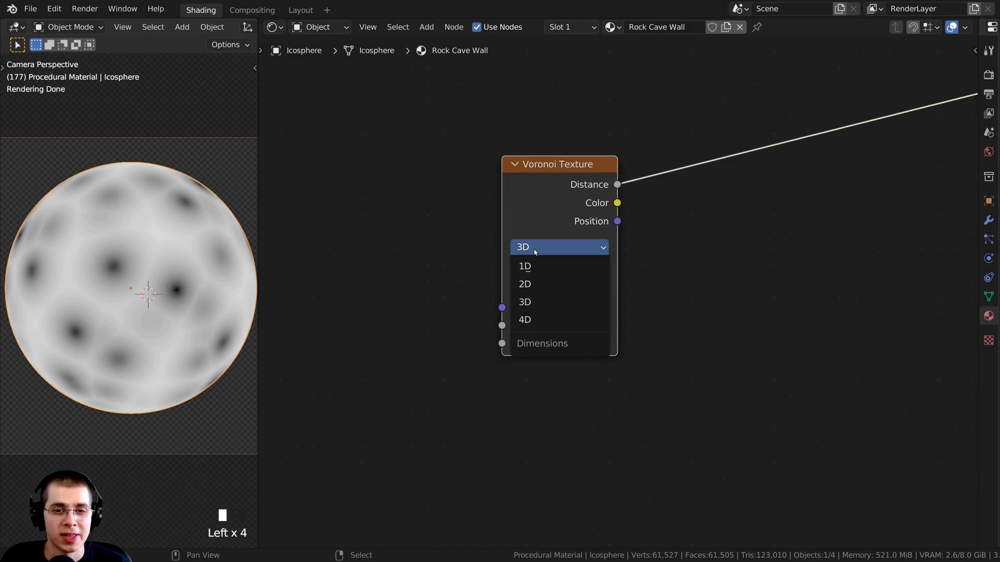
pyautogui.click(532, 321)
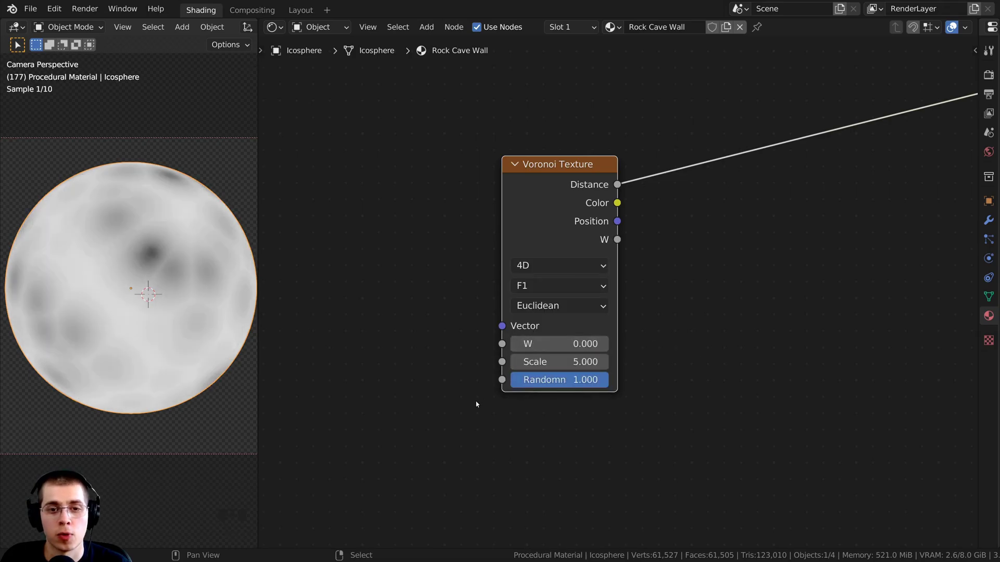
pyautogui.click(527, 287)
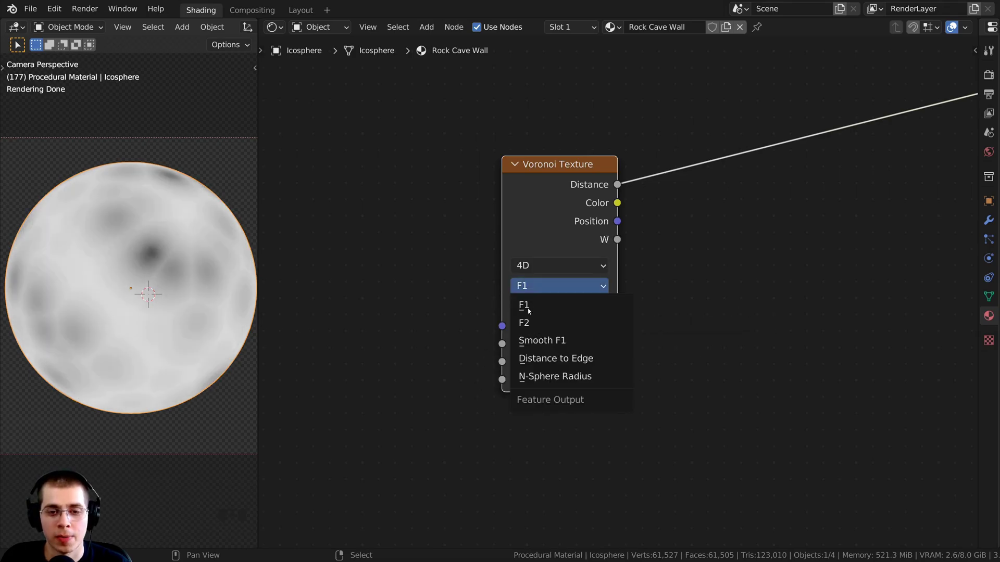
pyautogui.click(534, 324)
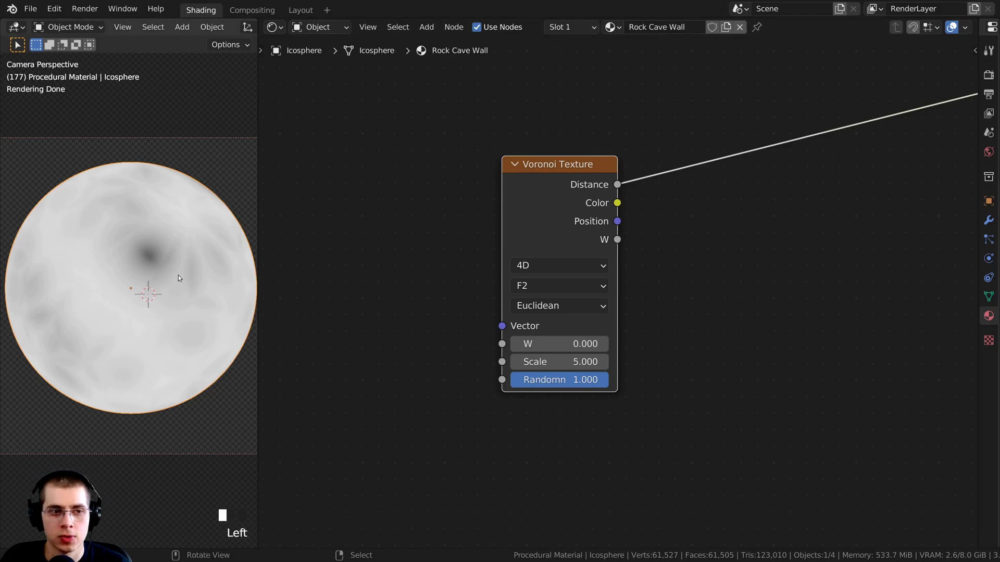
# Step: Set the Voronoi Texture's distance metric to Manhattan and shift the node slightly
pyautogui.moveTo(178, 275)
pyautogui.mouseDown(button='middle')
pyautogui.moveTo(151, 280)
pyautogui.moveTo(215, 290)
pyautogui.moveTo(154, 283)
pyautogui.moveTo(173, 273)
pyautogui.mouseUp(button='middle')
pyautogui.scroll(3, 149, 282)
pyautogui.press('KP_0')
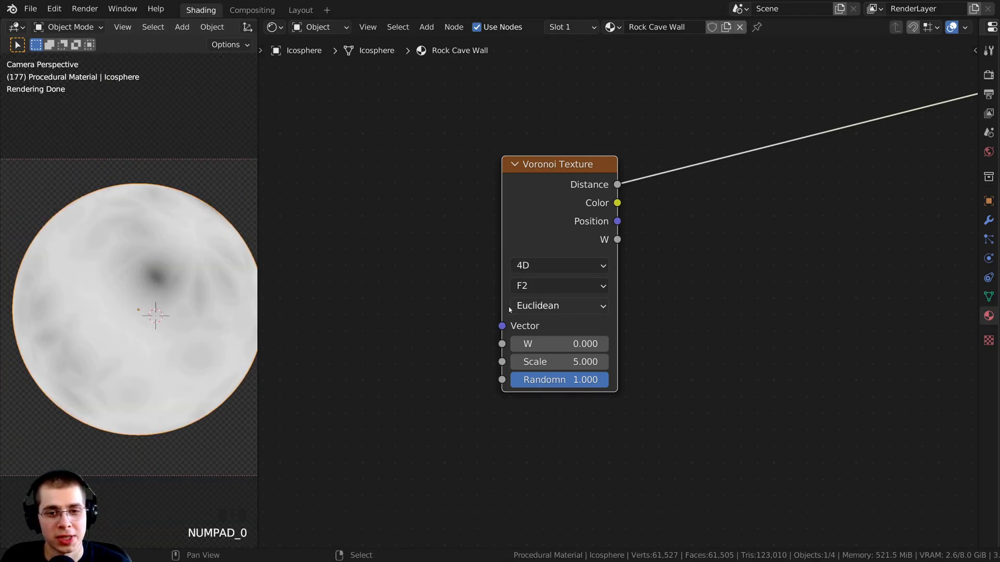
pyautogui.click(551, 306)
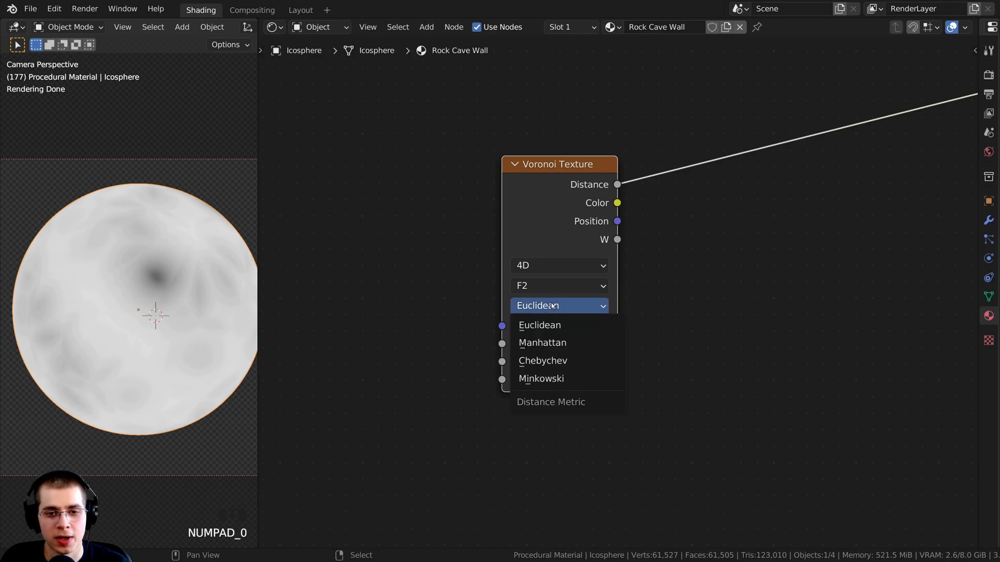
pyautogui.click(527, 345)
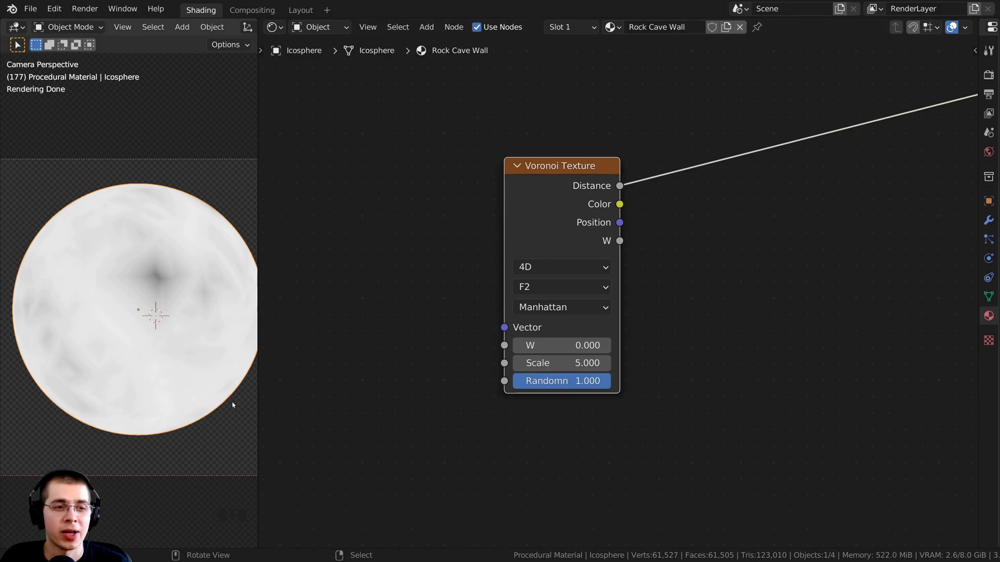
pyautogui.keyDown('shift'); pyautogui.moveTo(211, 264); pyautogui.dragTo(204, 262, button='middle'); pyautogui.keyUp('shift')
pyautogui.moveTo(538, 212); pyautogui.dragTo(557, 202)
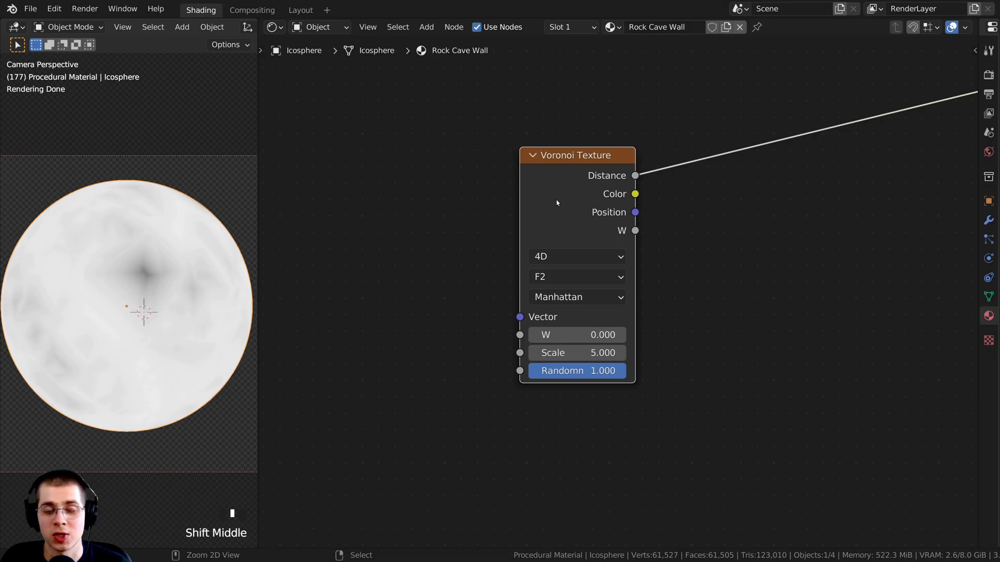
# Step: Add a connected Texture Coordinate and Mapping setup to the Voronoi Texture with Node Wrangler and line up the new nodes
pyautogui.hotkey('ctrl', 't')
pyautogui.scroll(-3, 428, 241)
pyautogui.moveTo(428, 241); pyautogui.dragTo(564, 245, button='middle')
pyautogui.click(417, 229)
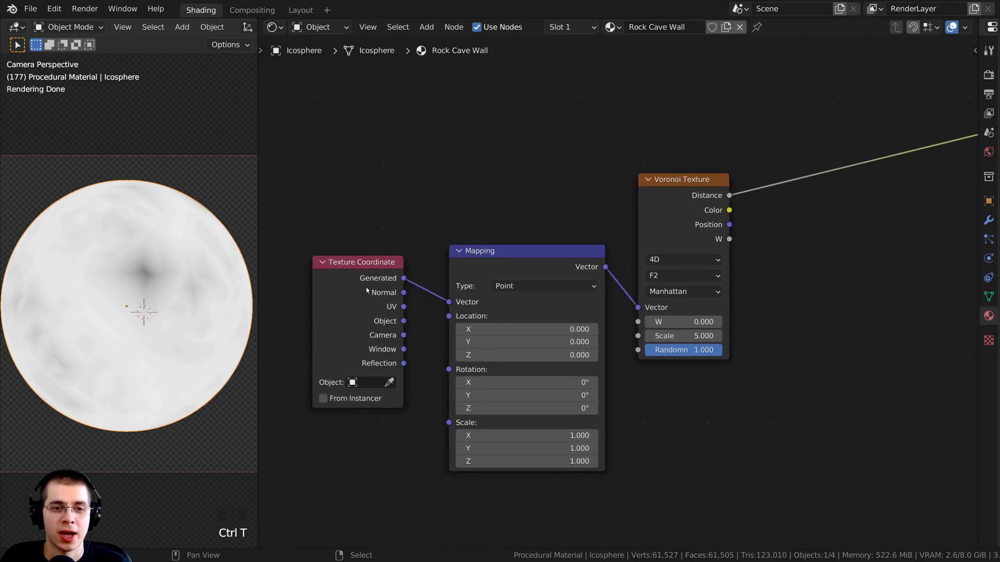
pyautogui.press('a')
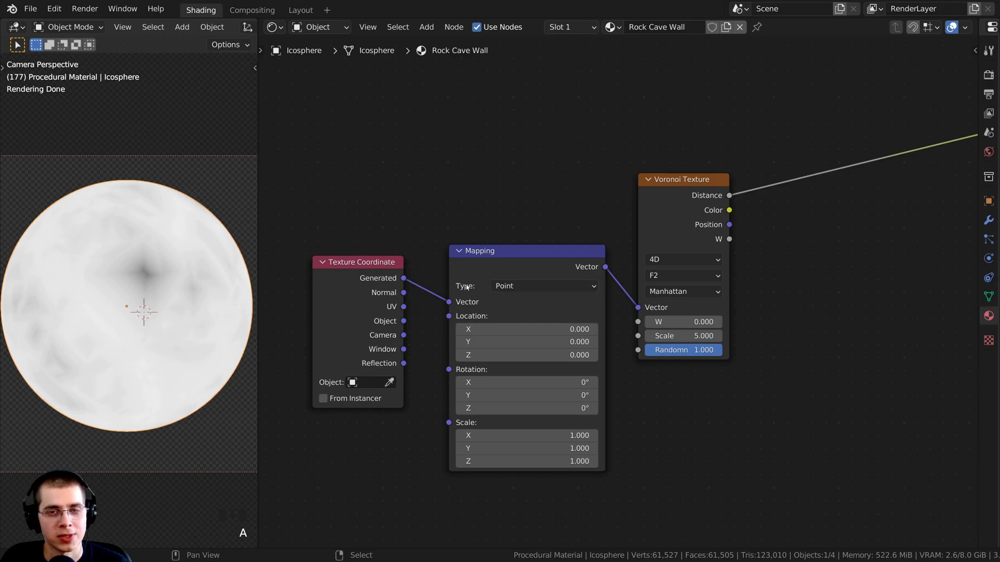
pyautogui.moveTo(374, 335); pyautogui.dragTo(396, 285)
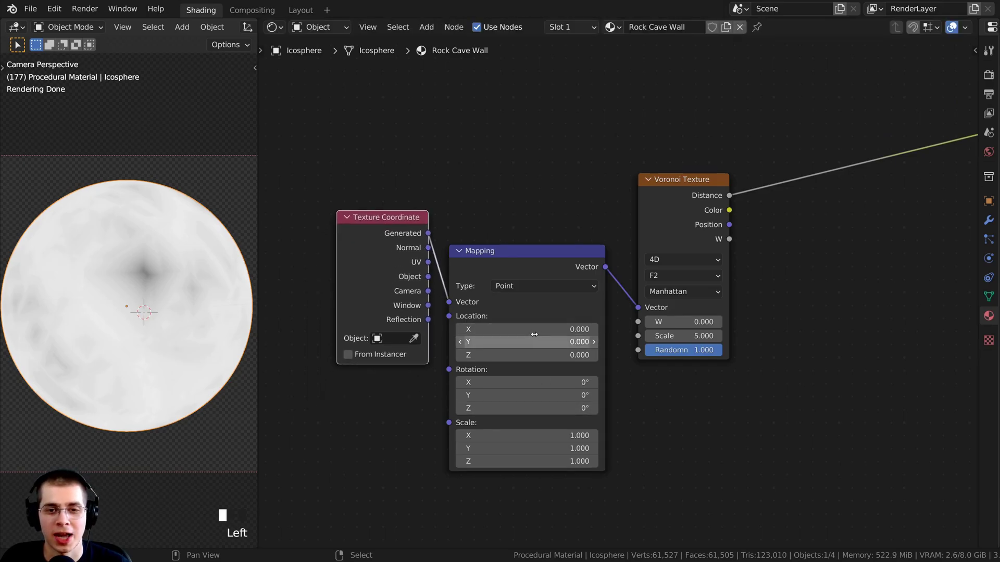
pyautogui.scroll(1, 533, 336)
pyautogui.moveTo(521, 255); pyautogui.dragTo(524, 194)
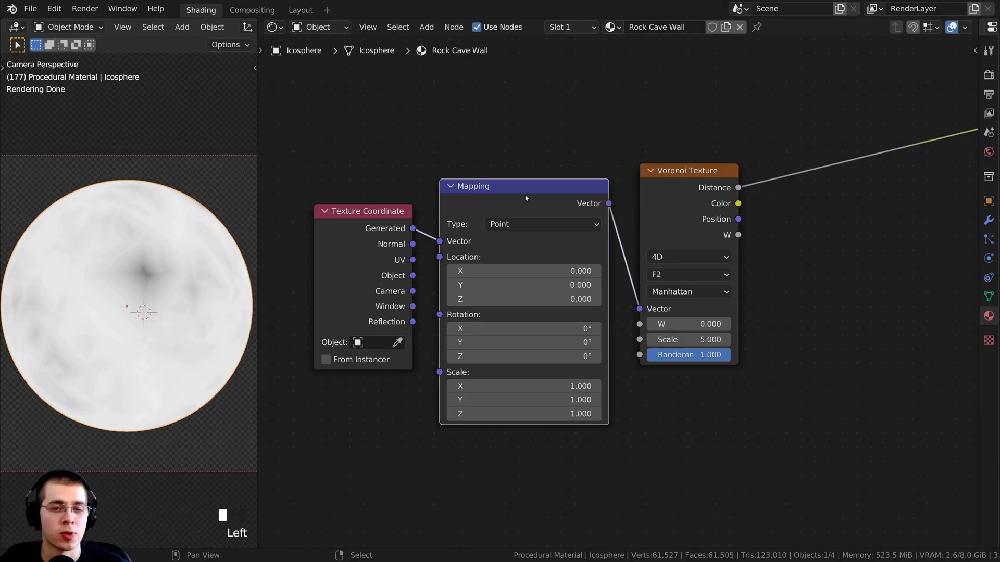
pyautogui.moveTo(524, 195); pyautogui.dragTo(525, 187)
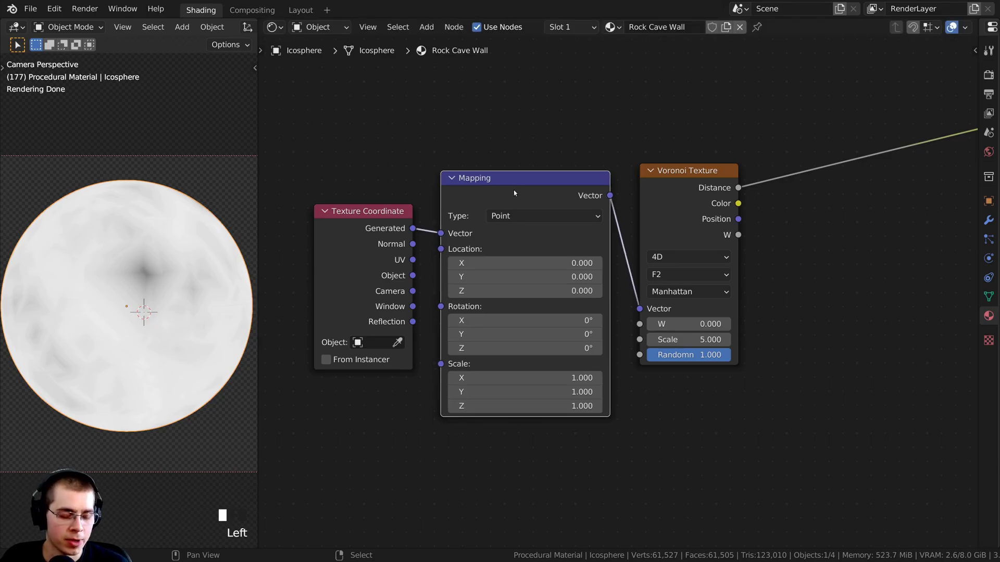
# Step: Delete the Mapping node and connect the Texture Coordinate's Object output directly to the Voronoi Texture's Vector input
pyautogui.press('x')
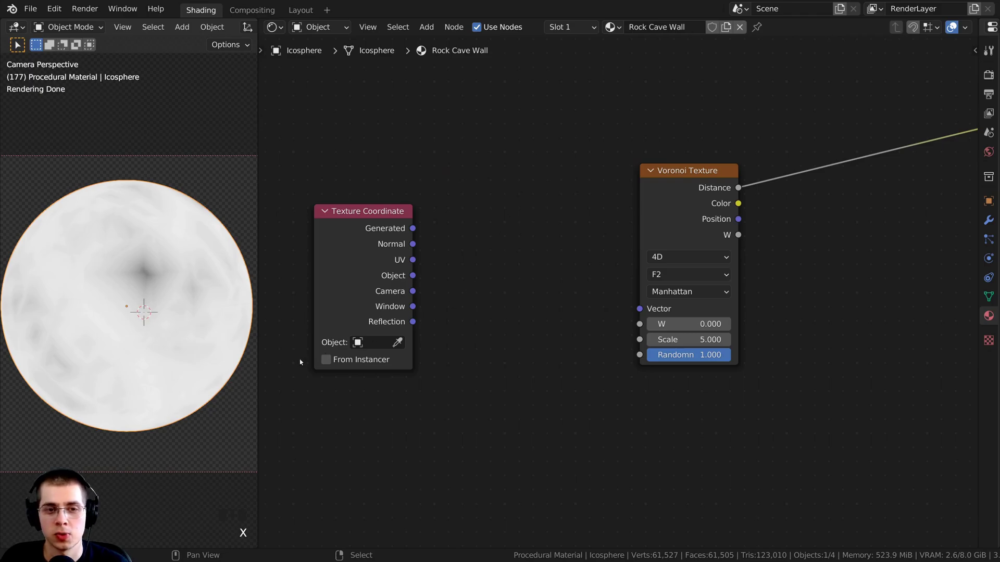
pyautogui.moveTo(348, 262); pyautogui.dragTo(383, 256)
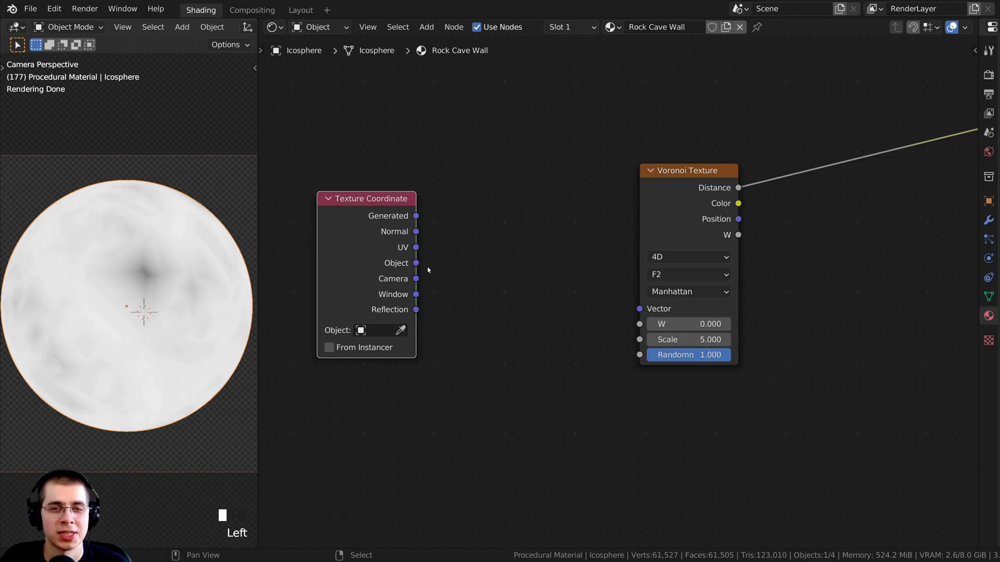
pyautogui.moveTo(405, 262); pyautogui.dragTo(639, 310)
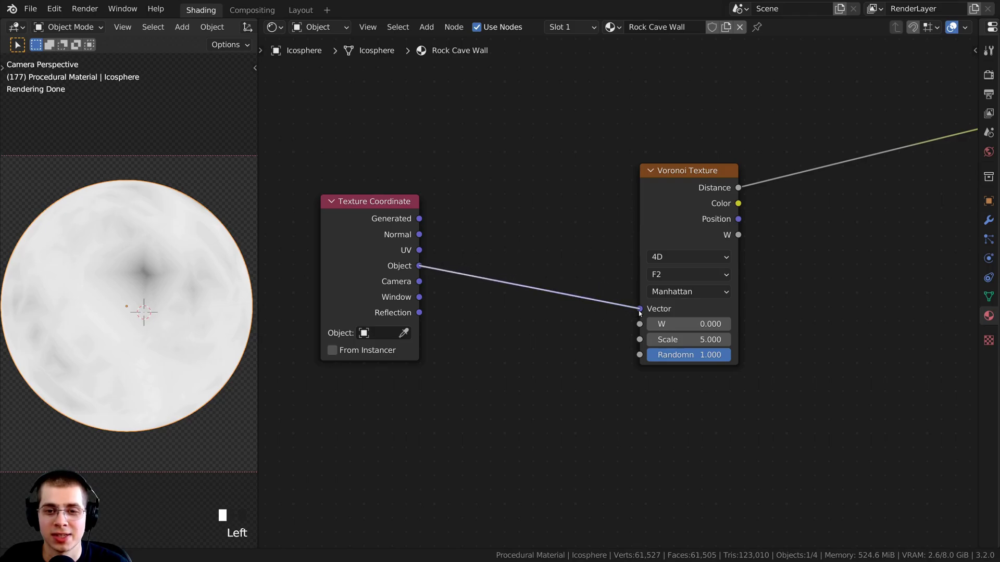
# Step: Move the Texture Coordinate and Voronoi Texture nodes closer together
pyautogui.moveTo(417, 347); pyautogui.dragTo(555, 356)
pyautogui.moveTo(555, 357); pyautogui.dragTo(527, 366, button='middle')
pyautogui.moveTo(691, 372); pyautogui.dragTo(667, 371)
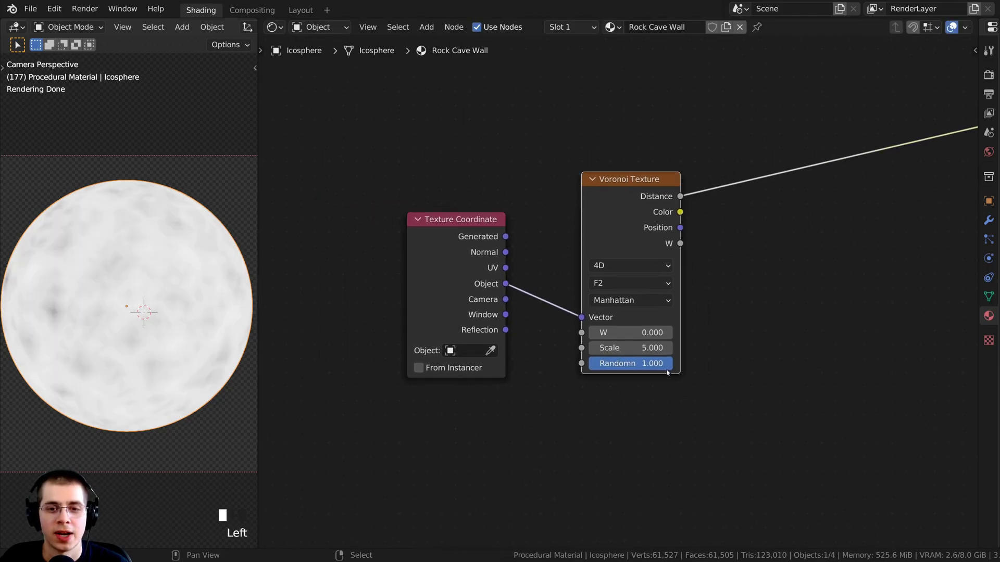
pyautogui.moveTo(665, 371); pyautogui.dragTo(636, 369, button='middle')
pyautogui.scroll(1, 635, 369)
pyautogui.moveTo(604, 192); pyautogui.dragTo(603, 187)
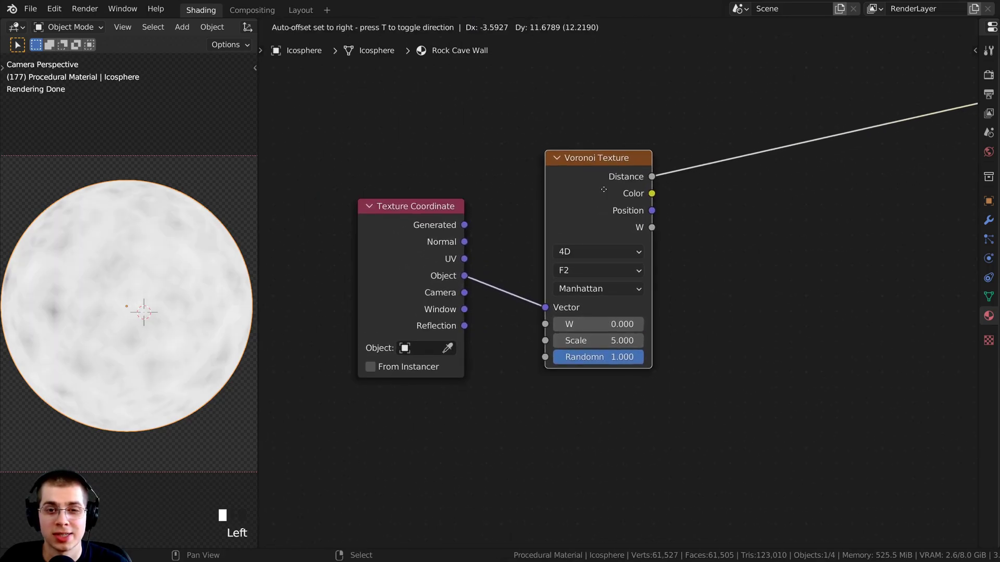
# Step: Set the Voronoi Texture's Scale to 3.8
pyautogui.click(591, 342)
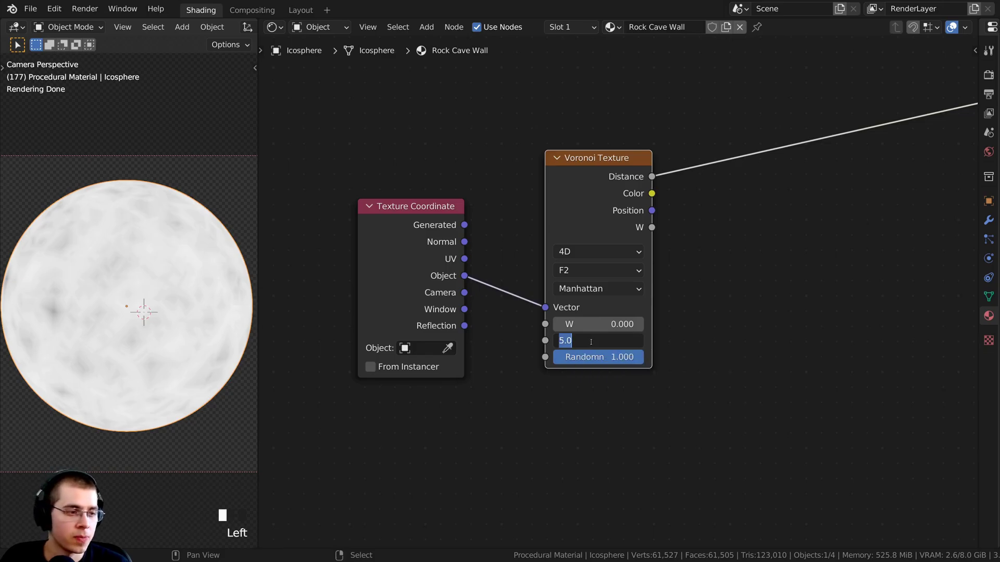
pyautogui.write('3.8')
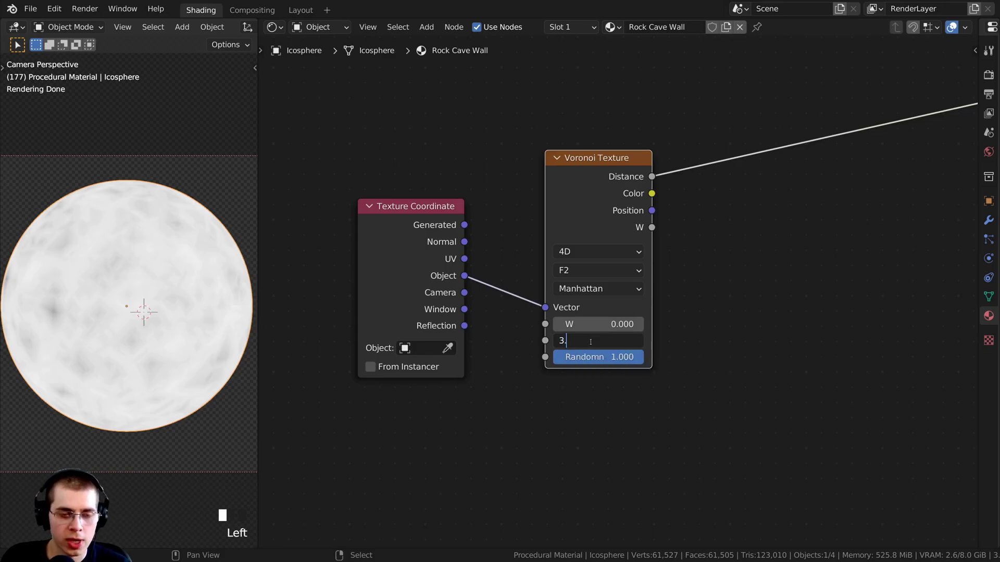
pyautogui.press('Return')
# Step: Examine the Voronoi pattern on the sphere up close and from different angles, then return to the camera view
pyautogui.scroll(-1, 168, 229)
pyautogui.keyDown('shift'); pyautogui.moveTo(167, 229); pyautogui.dragTo(163, 264, button='middle'); pyautogui.keyUp('shift')
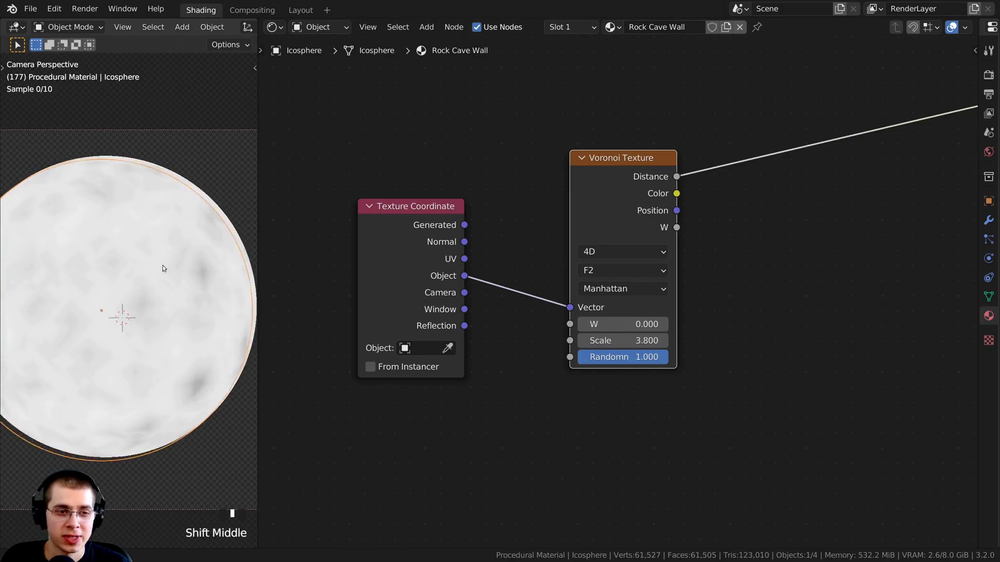
pyautogui.scroll(3, 195, 244)
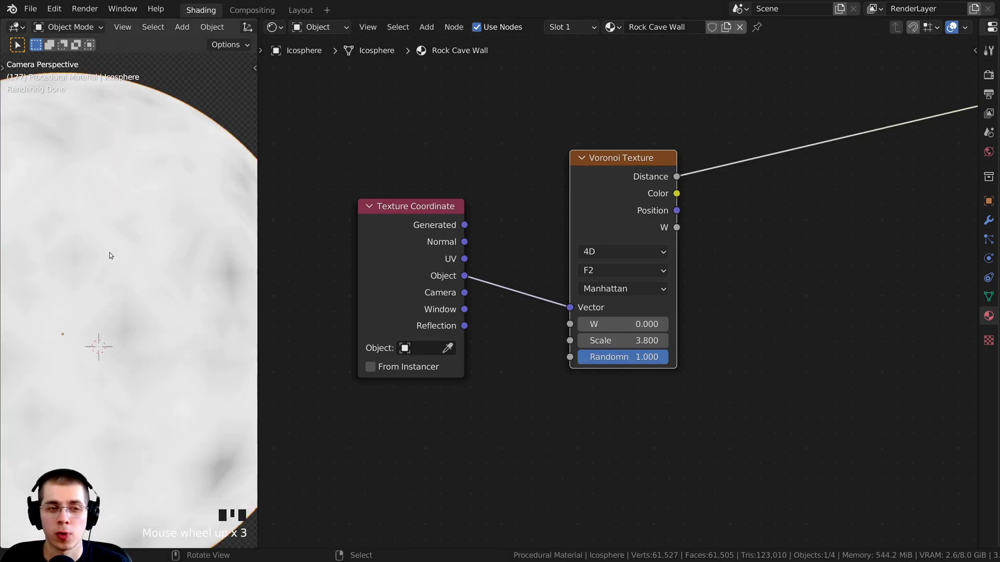
pyautogui.scroll(-2, 109, 252)
pyautogui.keyDown('shift'); pyautogui.moveTo(158, 257); pyautogui.dragTo(179, 214, button='middle'); pyautogui.keyUp('shift')
pyautogui.scroll(2, 140, 245)
pyautogui.scroll(5, 126, 293)
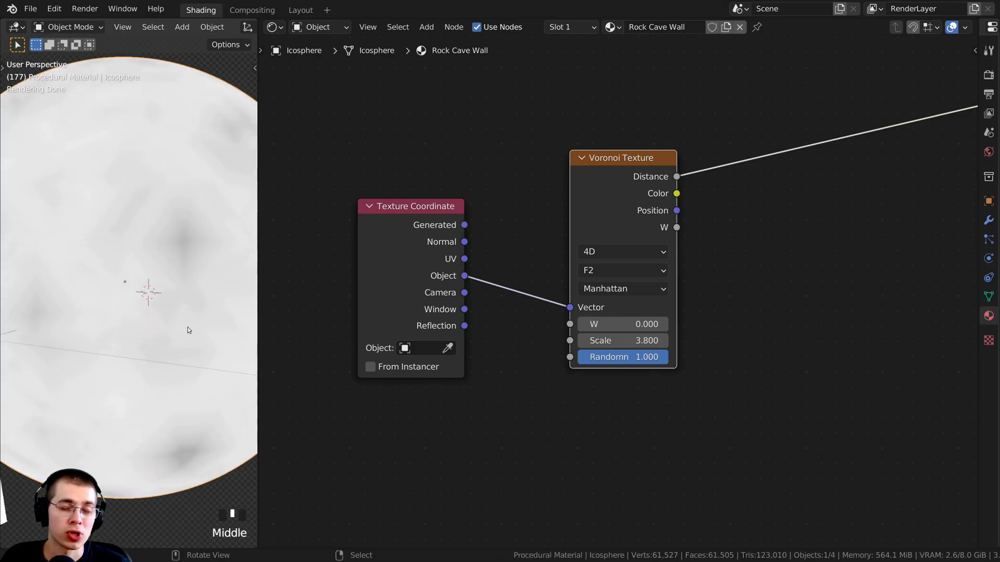
pyautogui.scroll(-2, 187, 326)
pyautogui.moveTo(177, 314); pyautogui.dragTo(195, 300, button='middle')
pyautogui.press('KP_0')
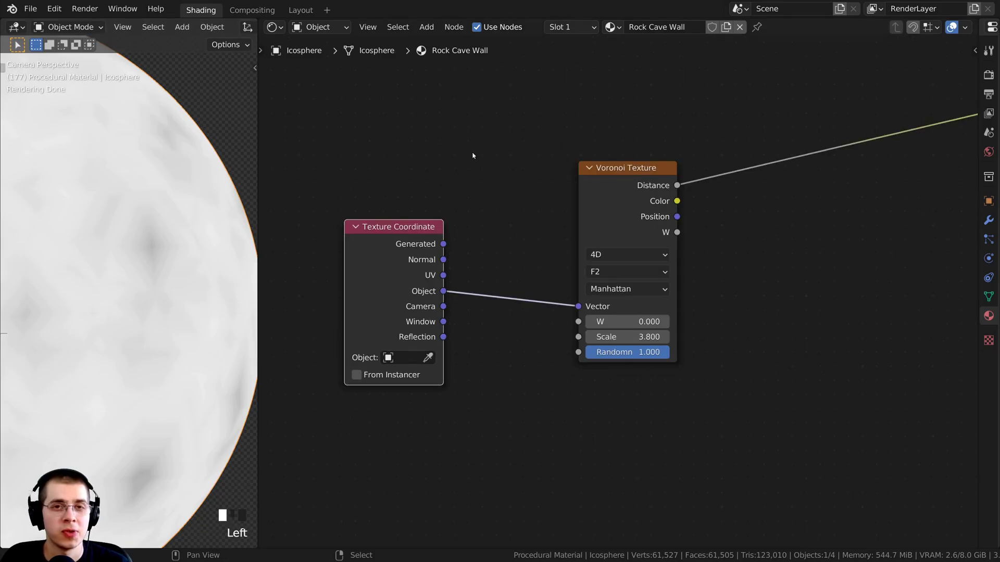
# Step: Make room before the Voronoi Texture and add a Noise Texture node between it and the Texture Coordinate node
pyautogui.moveTo(582, 254); pyautogui.dragTo(678, 248)
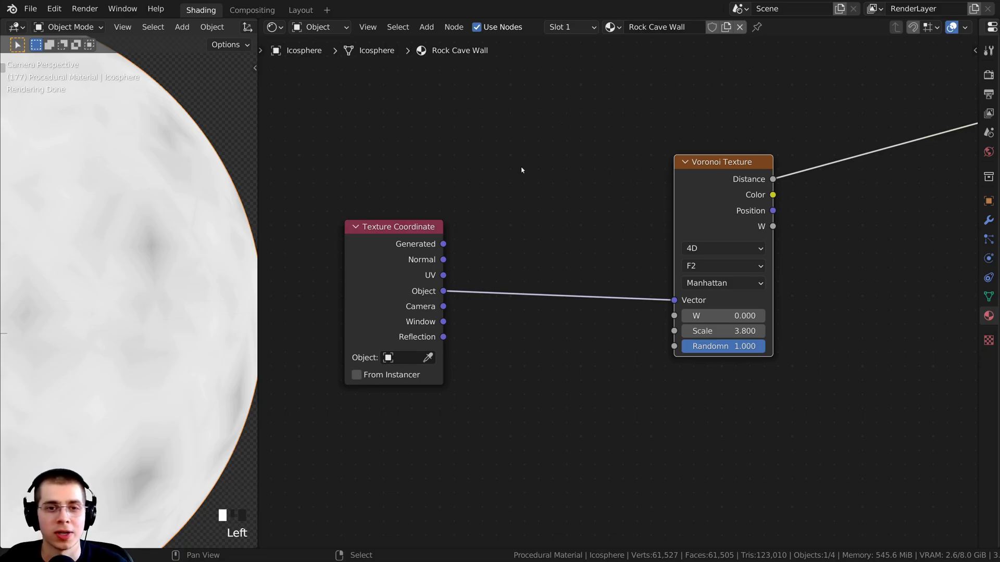
pyautogui.hotkey('shift', 'a')
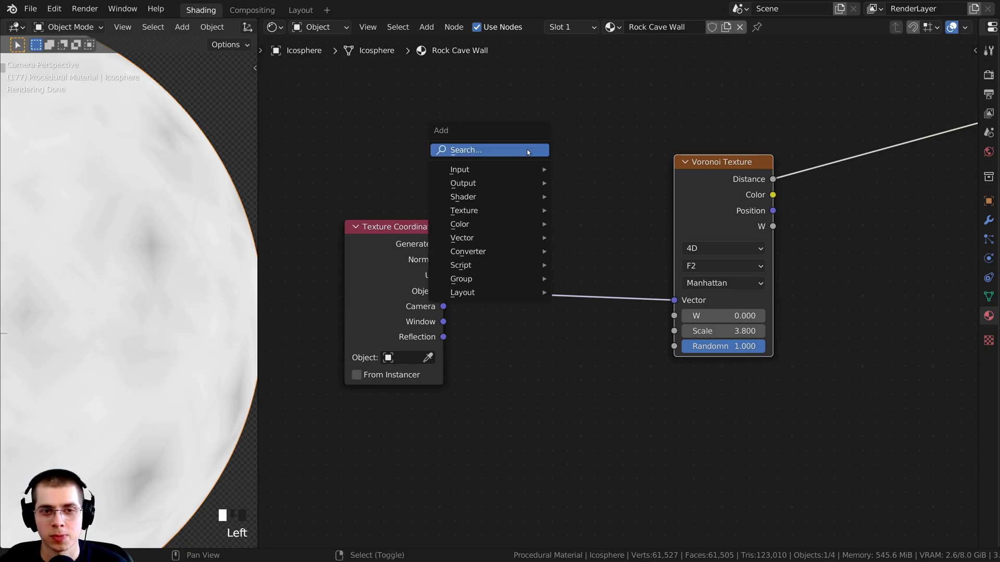
pyautogui.click(474, 150)
pyautogui.write('nois')
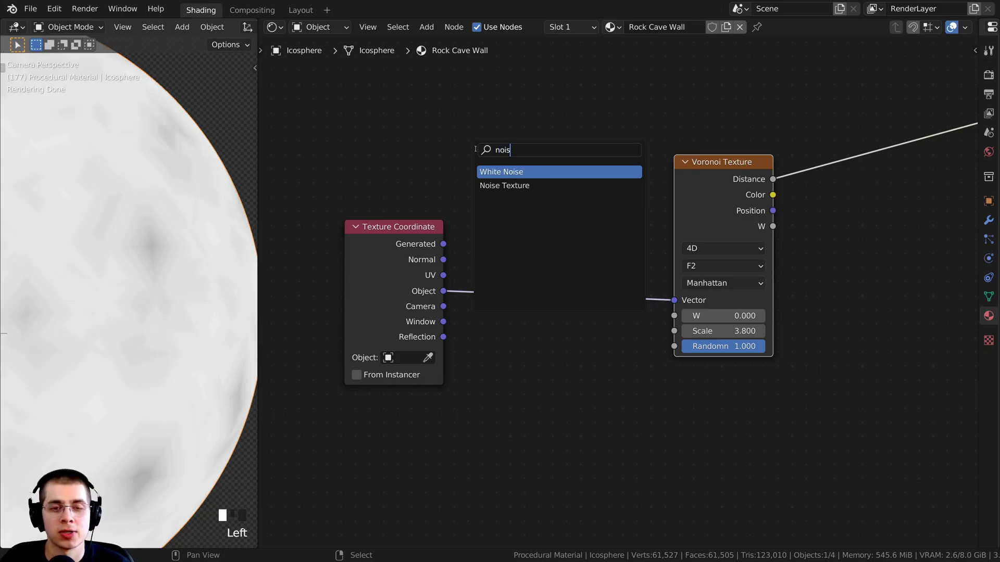
pyautogui.click(495, 185)
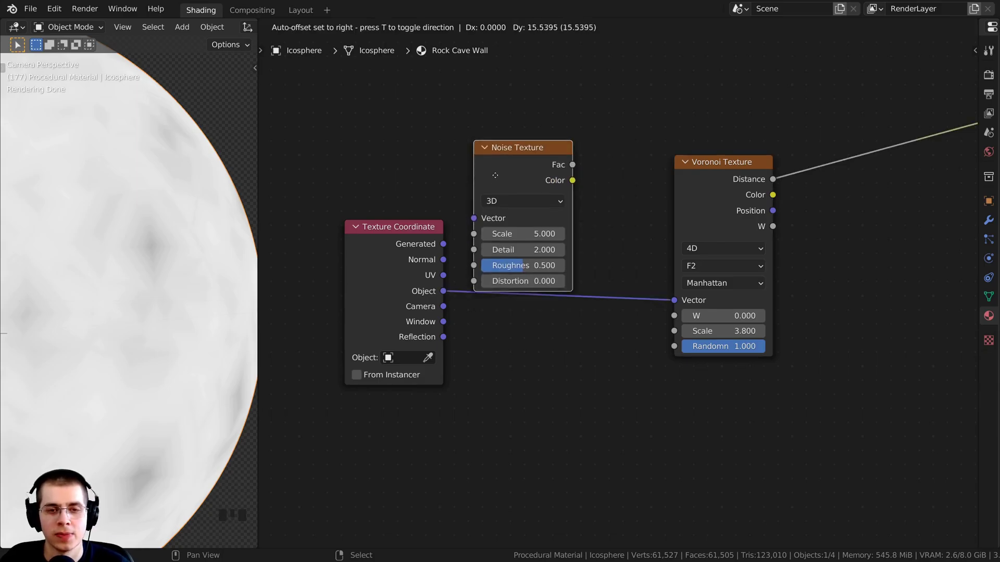
pyautogui.click(385, 262)
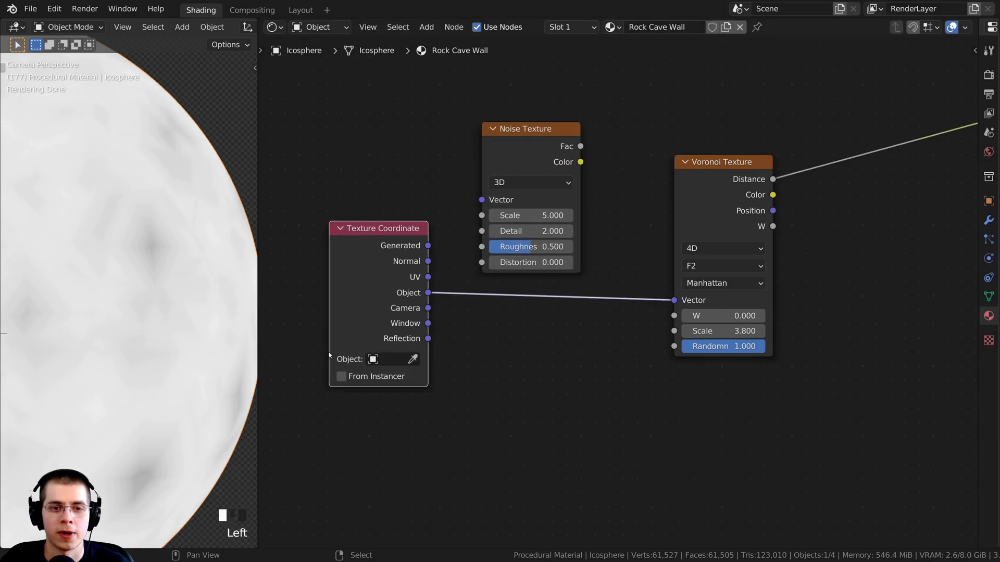
# Step: Preview the Noise Texture on the sphere and connect the Texture Coordinate's Object output to its Vector input
pyautogui.keyDown('ctrl'); pyautogui.keyDown('shift'); pyautogui.click(544, 153); pyautogui.keyUp('shift'); pyautogui.keyUp('ctrl')
pyautogui.moveTo(540, 190); pyautogui.dragTo(614, 218, button='middle')
pyautogui.scroll(-2, 136, 284)
pyautogui.keyDown('shift'); pyautogui.moveTo(137, 284); pyautogui.dragTo(191, 271, button='middle'); pyautogui.keyUp('shift')
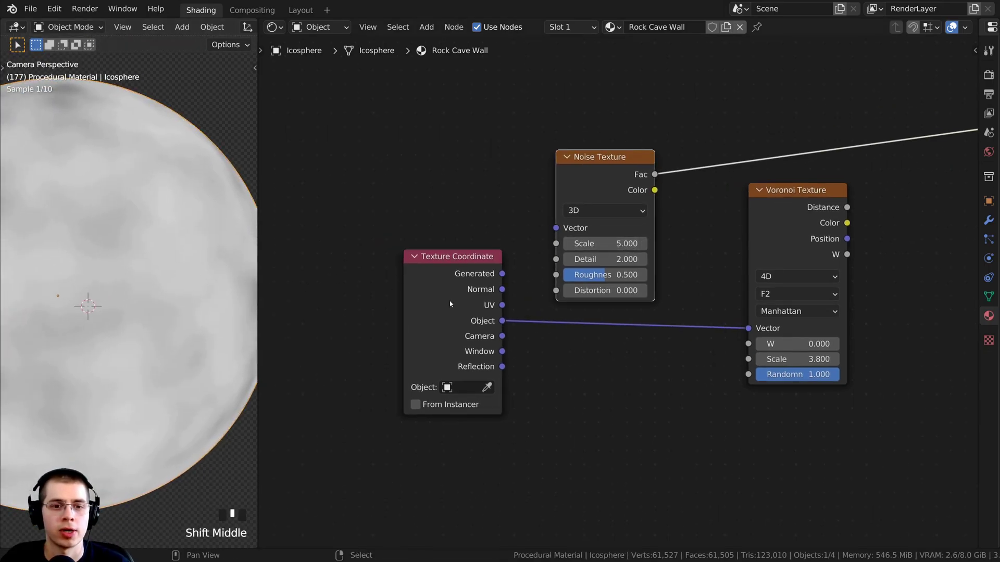
pyautogui.moveTo(451, 304); pyautogui.dragTo(426, 303)
pyautogui.moveTo(477, 324); pyautogui.dragTo(555, 230)
pyautogui.moveTo(452, 315); pyautogui.dragTo(440, 334)
pyautogui.scroll(-2, 127, 304)
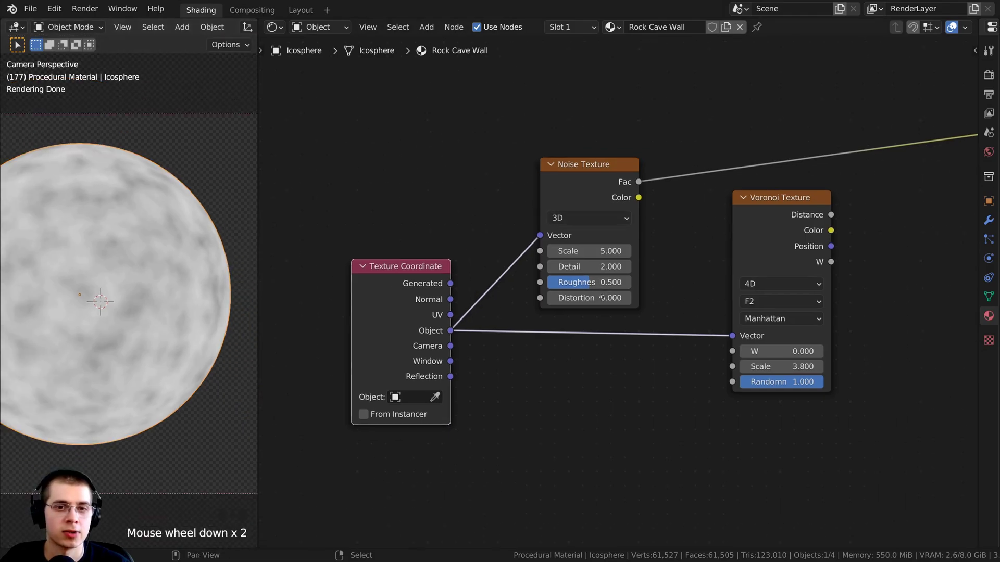
pyautogui.scroll(2, 525, 204)
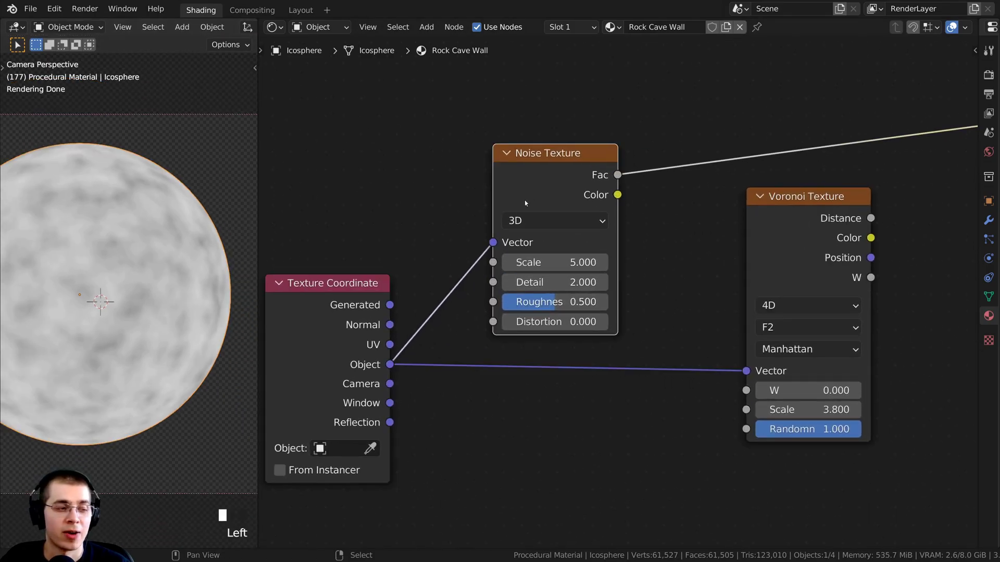
# Step: Set the Noise Texture's Scale to 6 and its Detail to 15
pyautogui.click(546, 264)
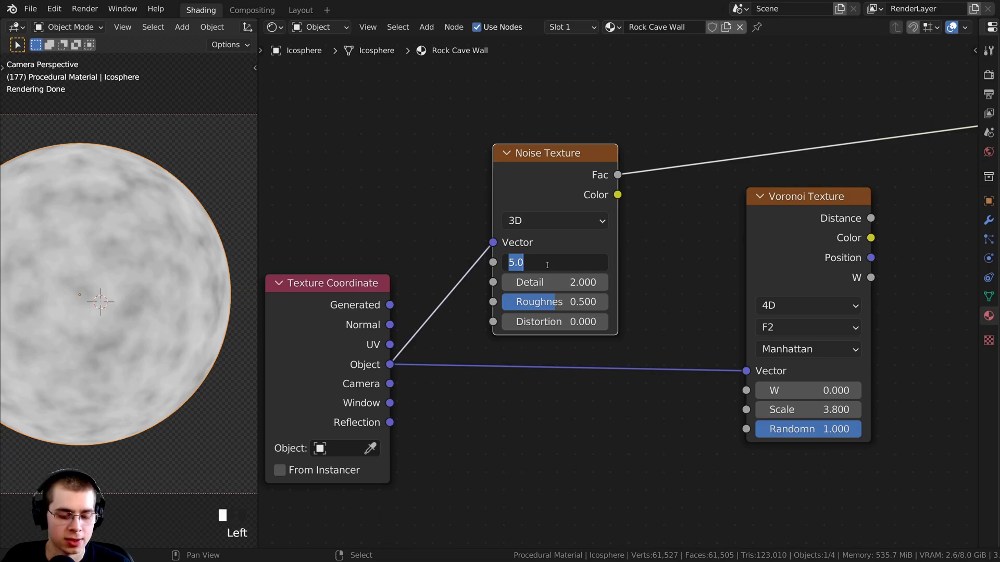
pyautogui.write('6')
pyautogui.click(547, 264)
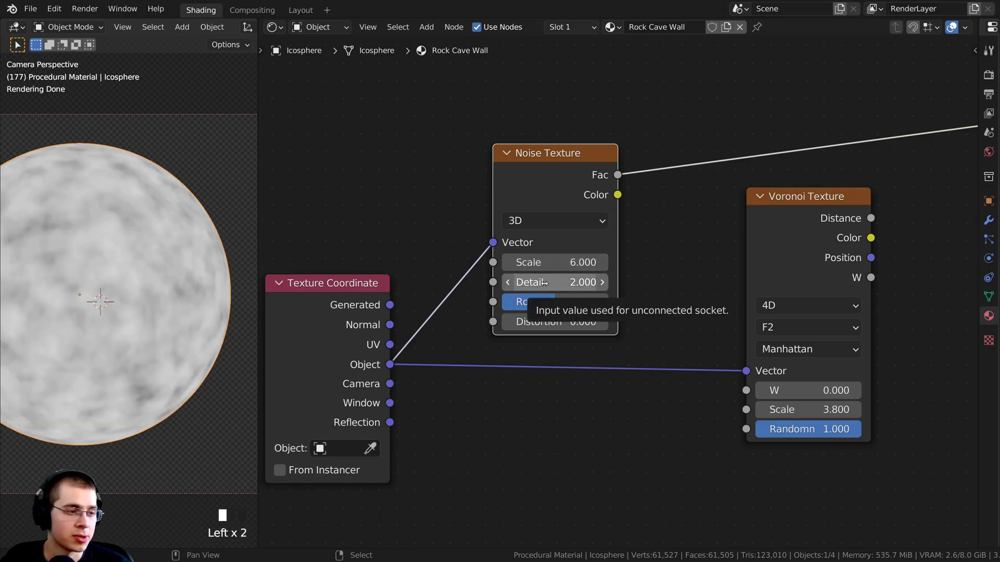
pyautogui.moveTo(543, 283); pyautogui.dragTo(572, 281)
pyautogui.moveTo(561, 202); pyautogui.dragTo(542, 201)
pyautogui.scroll(-1, 101, 317)
pyautogui.keyDown('shift'); pyautogui.moveTo(101, 317); pyautogui.dragTo(136, 305, button='middle'); pyautogui.keyUp('shift')
pyautogui.moveTo(539, 187); pyautogui.dragTo(521, 189)
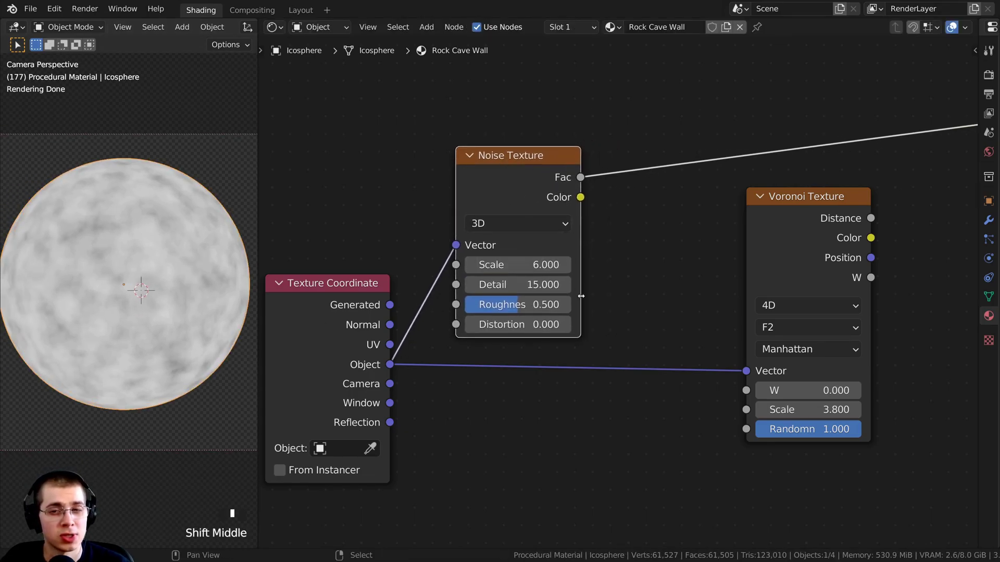
# Step: Insert a MixRGB node on the link between the Texture Coordinate's Object output and the Voronoi Texture's Vector input
pyautogui.moveTo(753, 245); pyautogui.dragTo(761, 233)
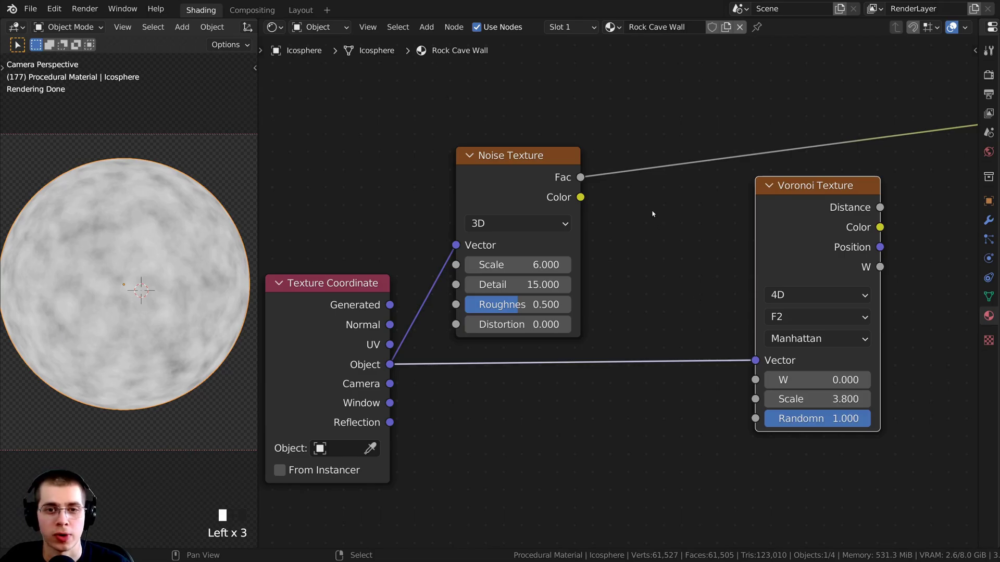
pyautogui.hotkey('shift', 'a')
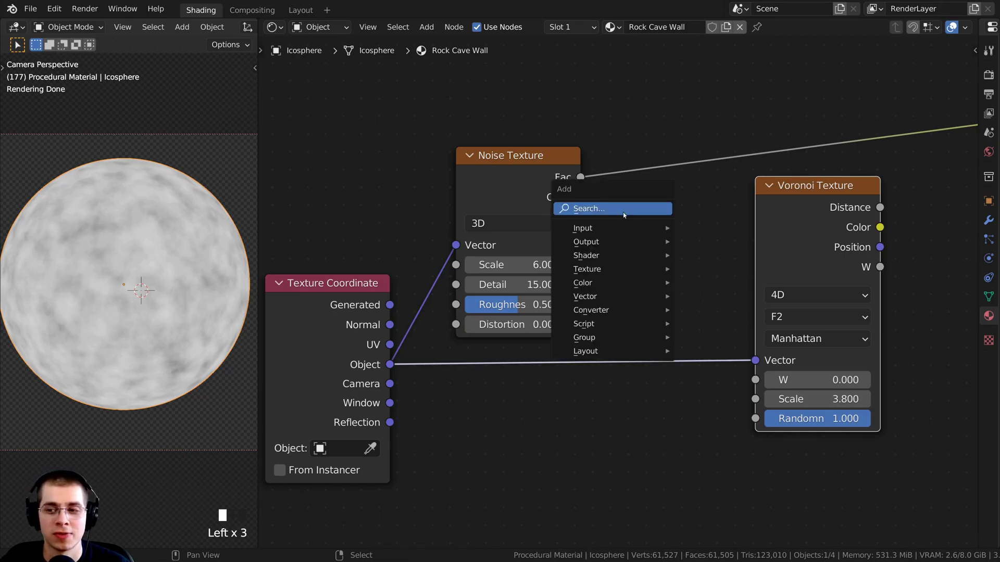
pyautogui.click(623, 211)
pyautogui.write('mix')
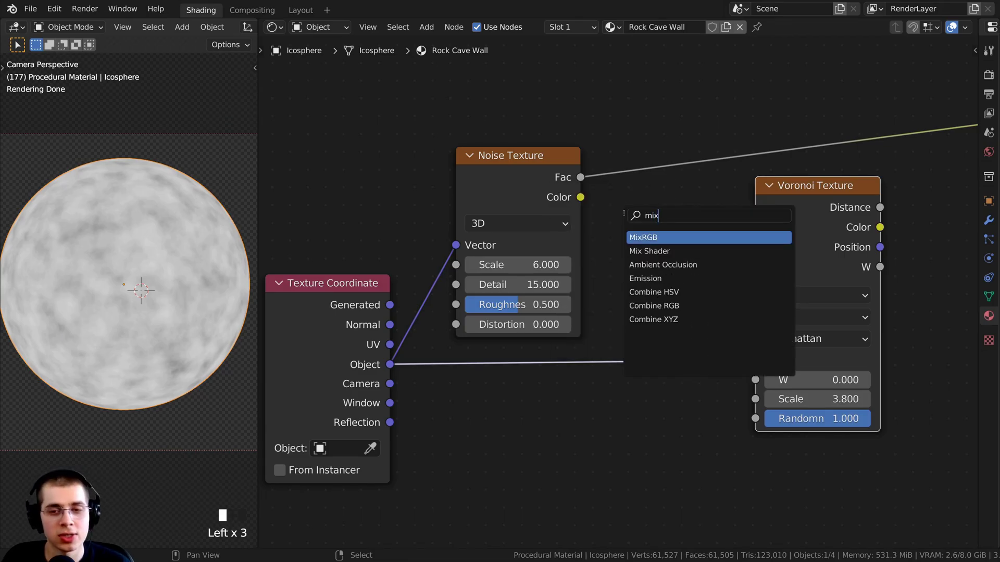
pyautogui.click(633, 237)
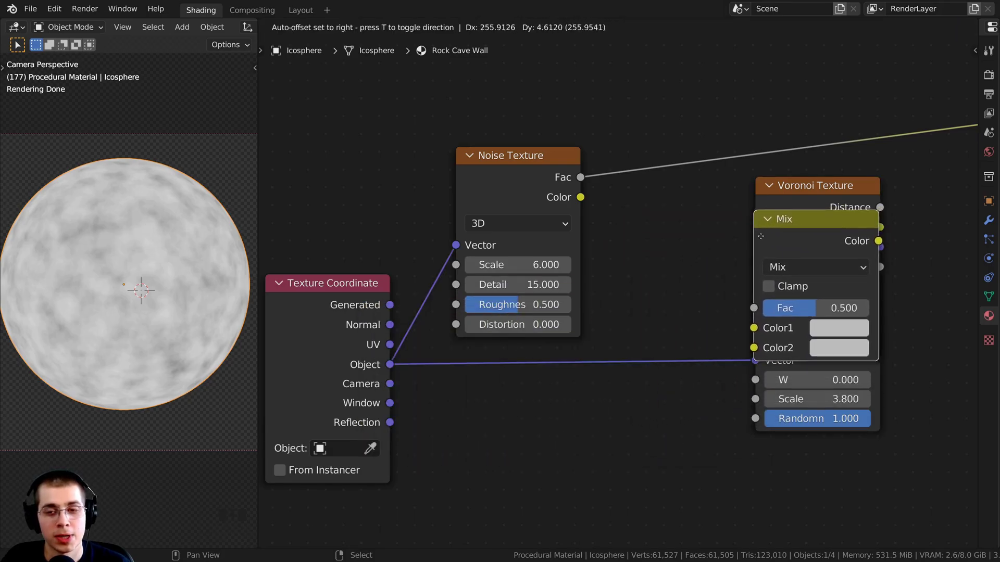
pyautogui.click(578, 292)
pyautogui.moveTo(667, 313); pyautogui.dragTo(717, 312)
# Step: Connect the Noise Texture's Color output to the Mix node's Color2 input and preview the Voronoi Texture on the sphere
pyautogui.moveTo(570, 200); pyautogui.dragTo(607, 414)
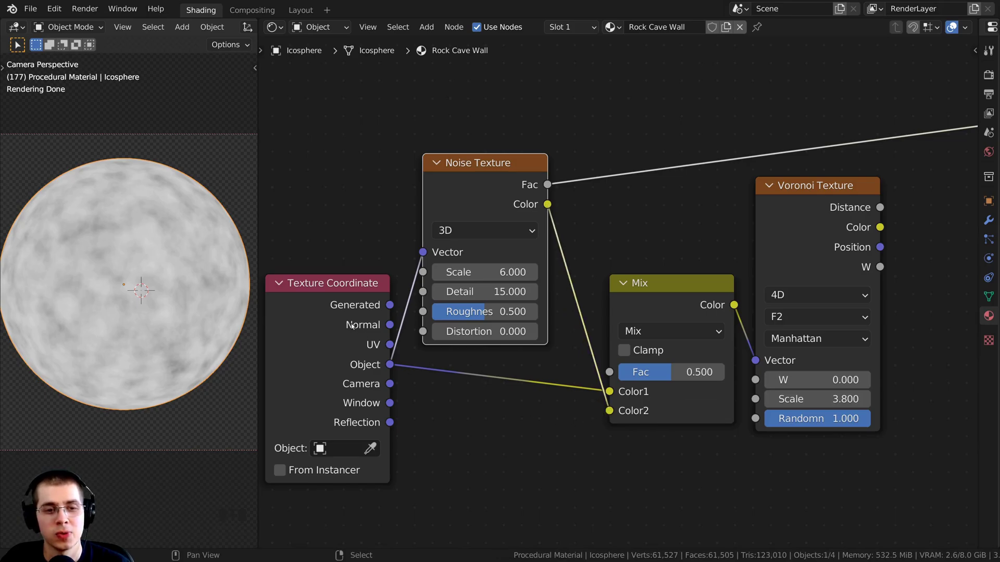
pyautogui.moveTo(374, 373); pyautogui.dragTo(361, 379)
pyautogui.moveTo(655, 280); pyautogui.dragTo(650, 266)
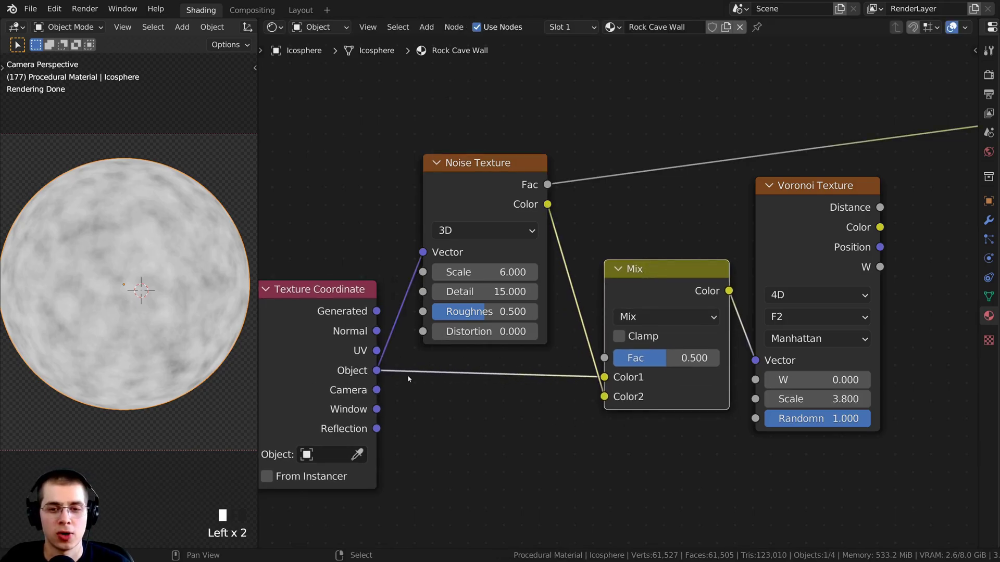
pyautogui.moveTo(638, 284); pyautogui.dragTo(577, 295, button='middle')
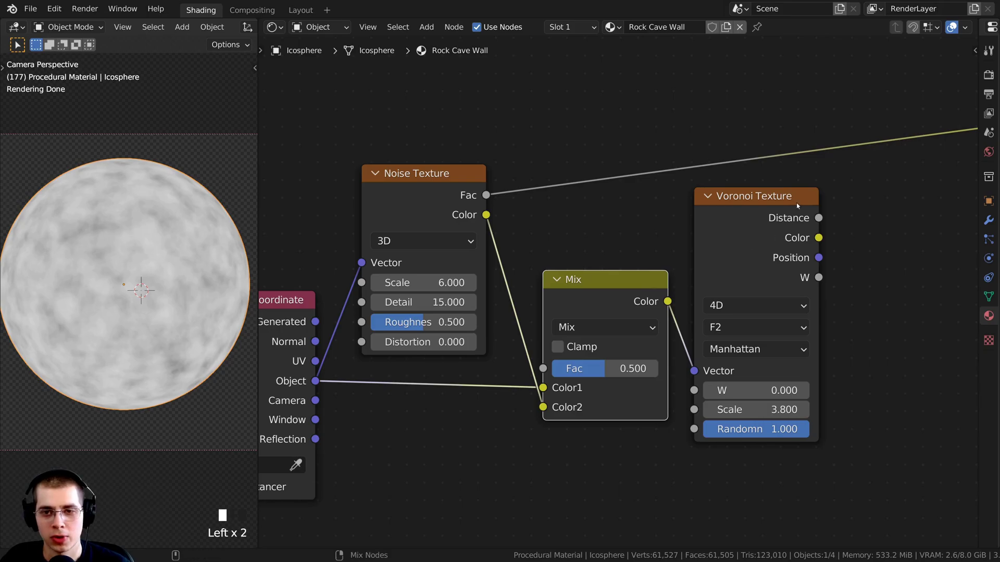
pyautogui.keyDown('ctrl'); pyautogui.keyDown('shift'); pyautogui.click(759, 207); pyautogui.keyUp('shift'); pyautogui.keyUp('ctrl')
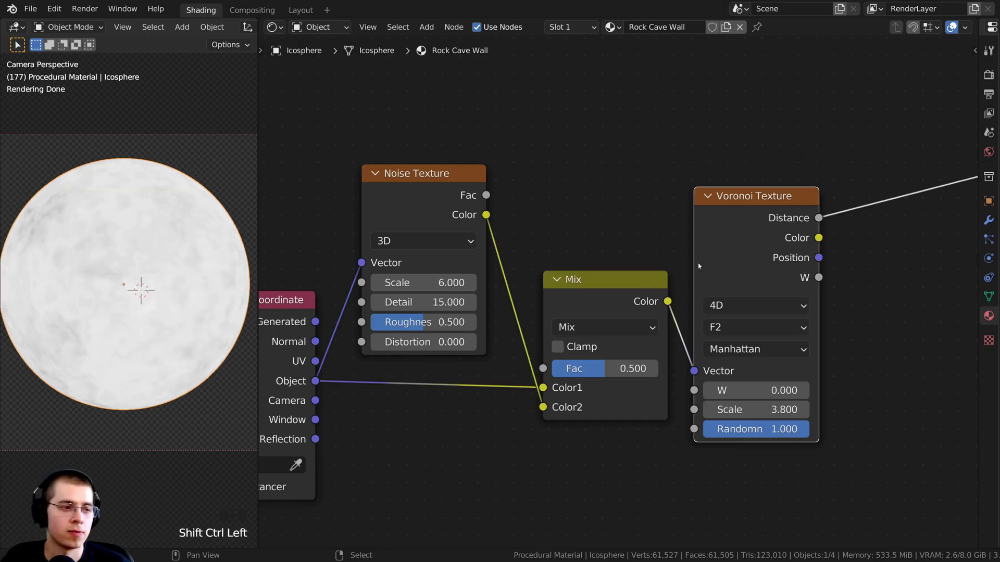
# Step: Try the Mix node's Fac at 0 and at 1 to compare the object coordinates with the noise as texture vector
pyautogui.moveTo(643, 358); pyautogui.dragTo(580, 359)
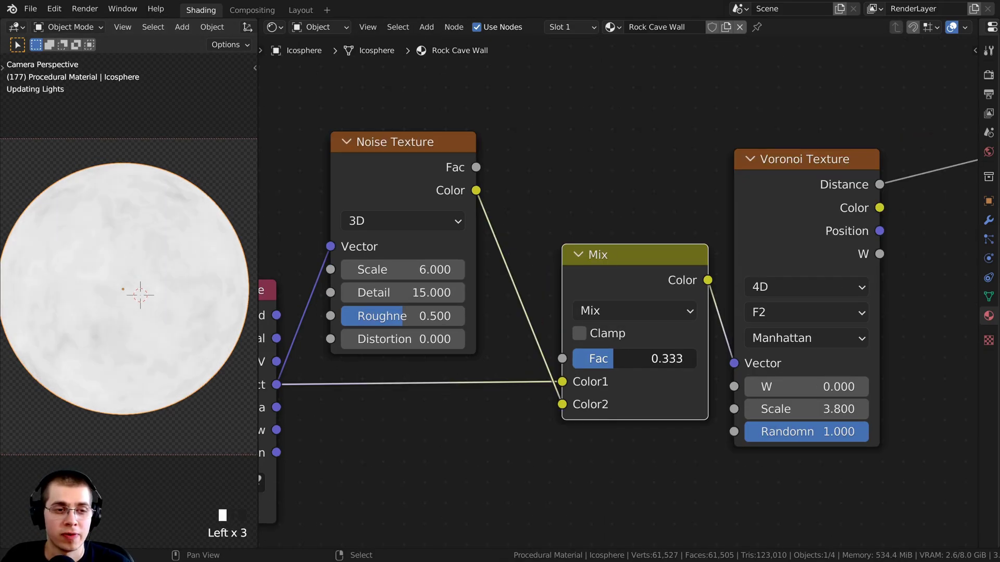
pyautogui.moveTo(604, 261); pyautogui.dragTo(595, 270)
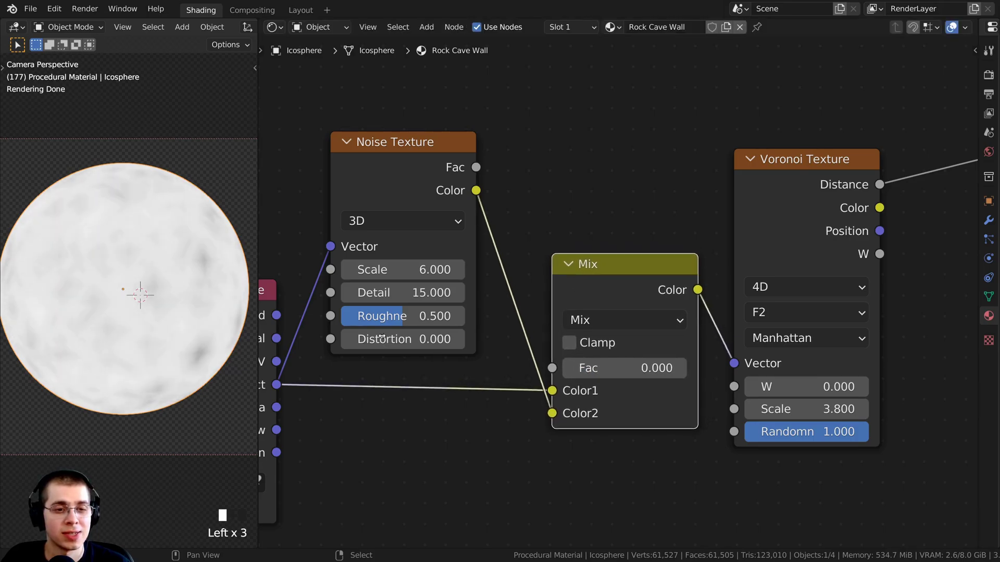
pyautogui.moveTo(322, 377); pyautogui.dragTo(445, 349, button='middle')
pyautogui.scroll(1, 396, 352)
pyautogui.moveTo(387, 346); pyautogui.dragTo(381, 346)
pyautogui.moveTo(693, 367); pyautogui.dragTo(674, 375, button='middle')
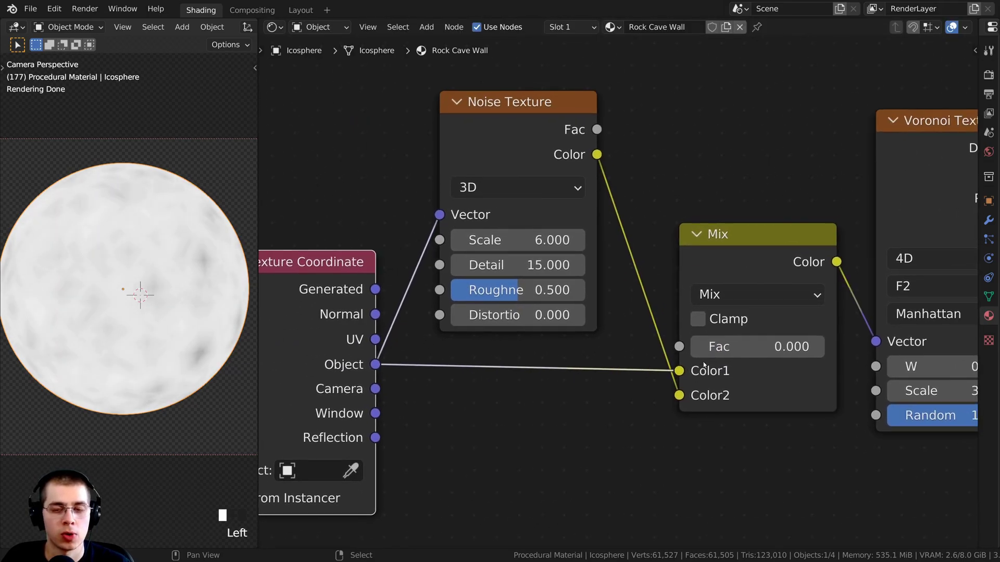
pyautogui.moveTo(713, 347); pyautogui.dragTo(824, 347)
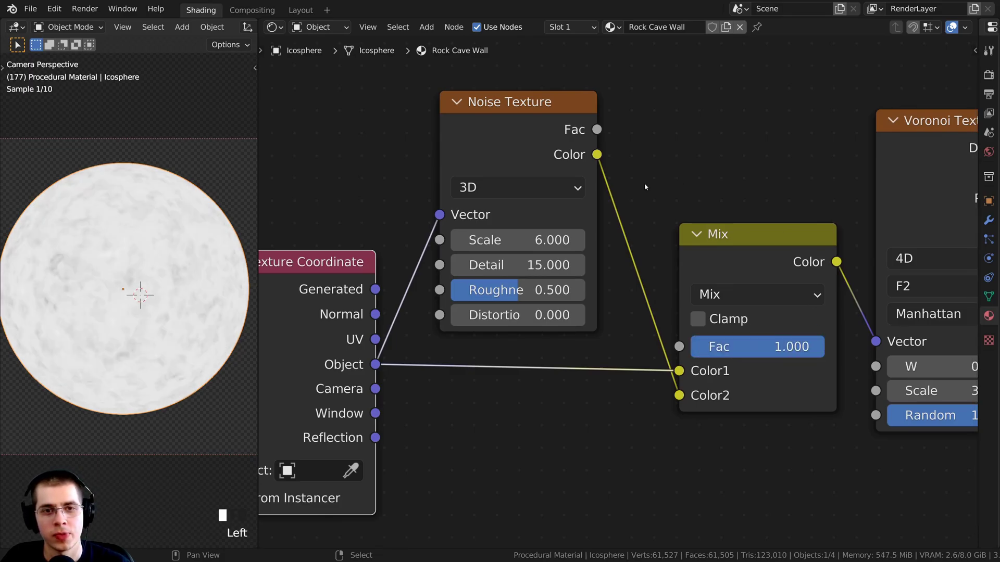
pyautogui.moveTo(530, 144); pyautogui.dragTo(529, 140)
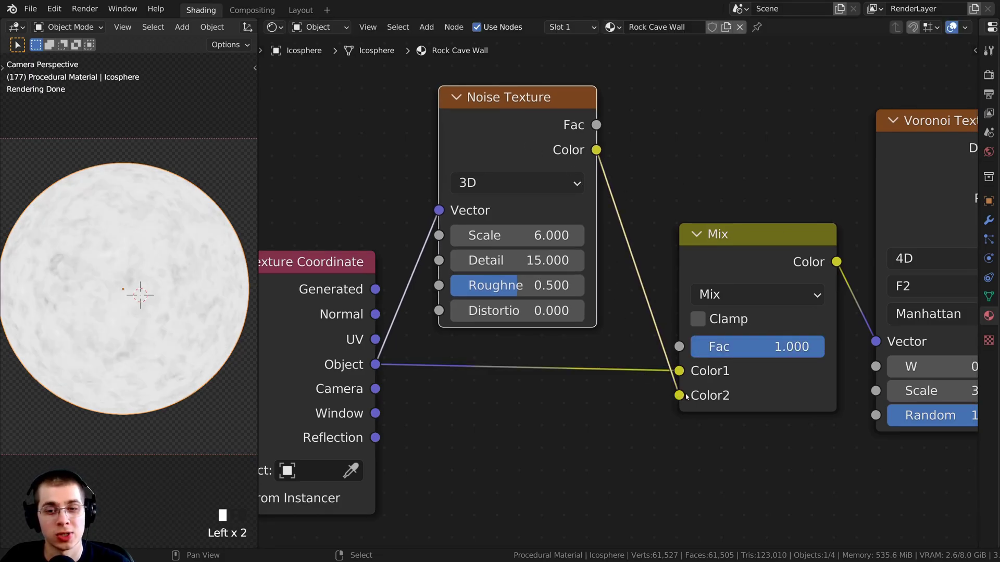
# Step: Widen the 3D viewport and set the Mix node's Fac to 0.629
pyautogui.moveTo(258, 344); pyautogui.dragTo(321, 343)
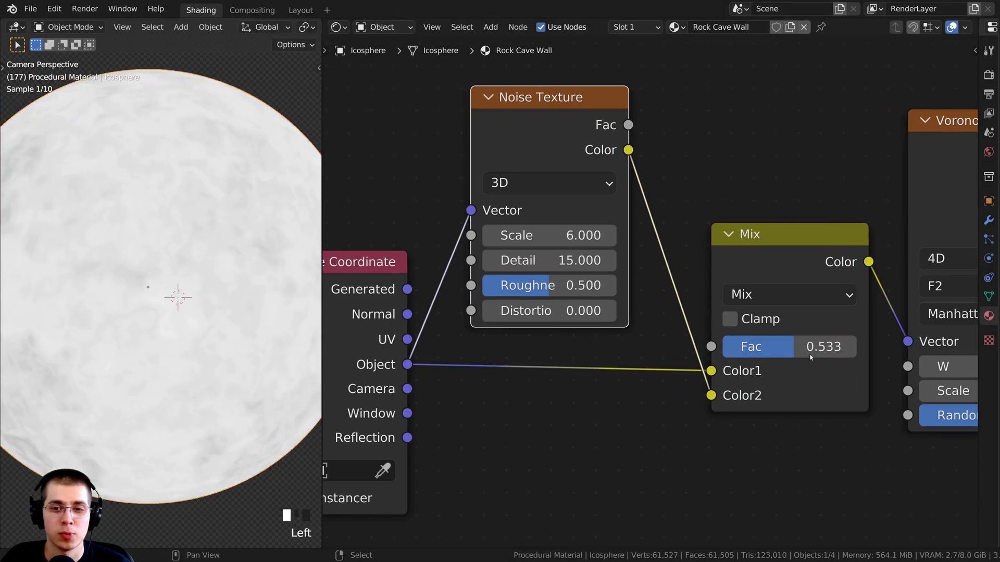
pyautogui.moveTo(810, 356)
pyautogui.mouseDown()
pyautogui.moveTo(854, 357)
pyautogui.moveTo(785, 356)
pyautogui.moveTo(845, 347)
pyautogui.moveTo(821, 347)
pyautogui.mouseUp()
pyautogui.scroll(-3, 731, 320)
pyautogui.middleClick(738, 301)
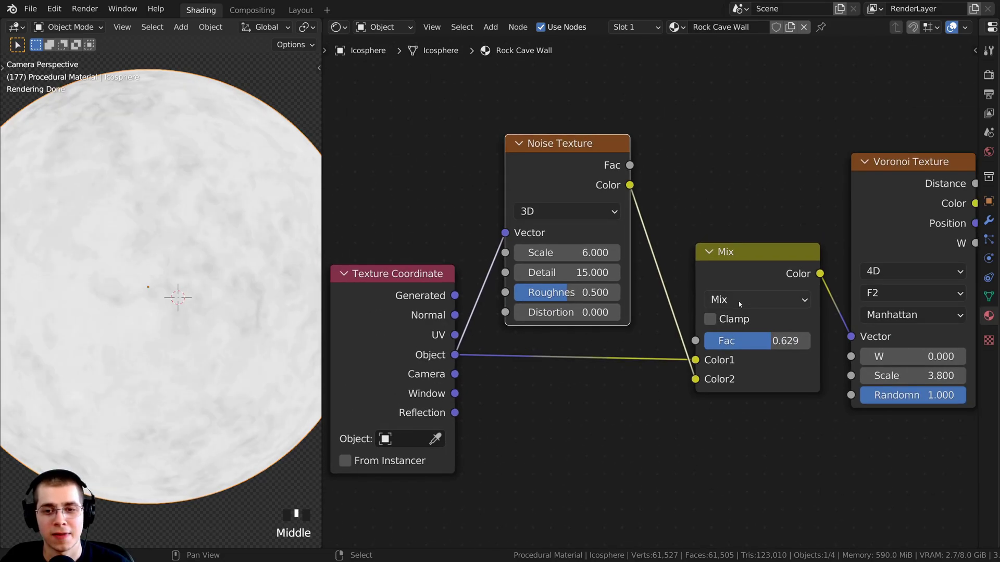
# Step: Change the Mix node's blend mode to Linear Light and set its Fac to 0.1
pyautogui.click(740, 301)
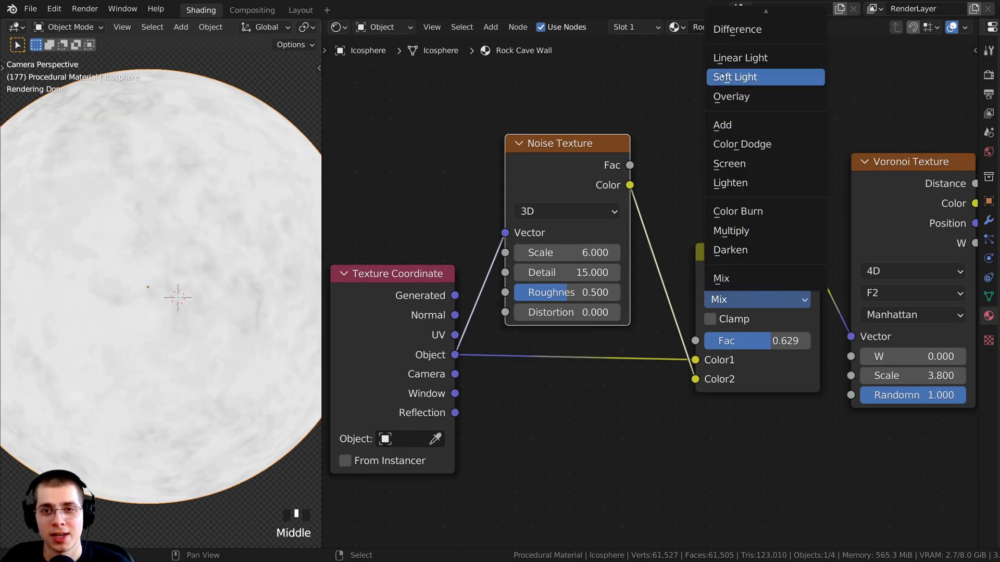
pyautogui.click(750, 58)
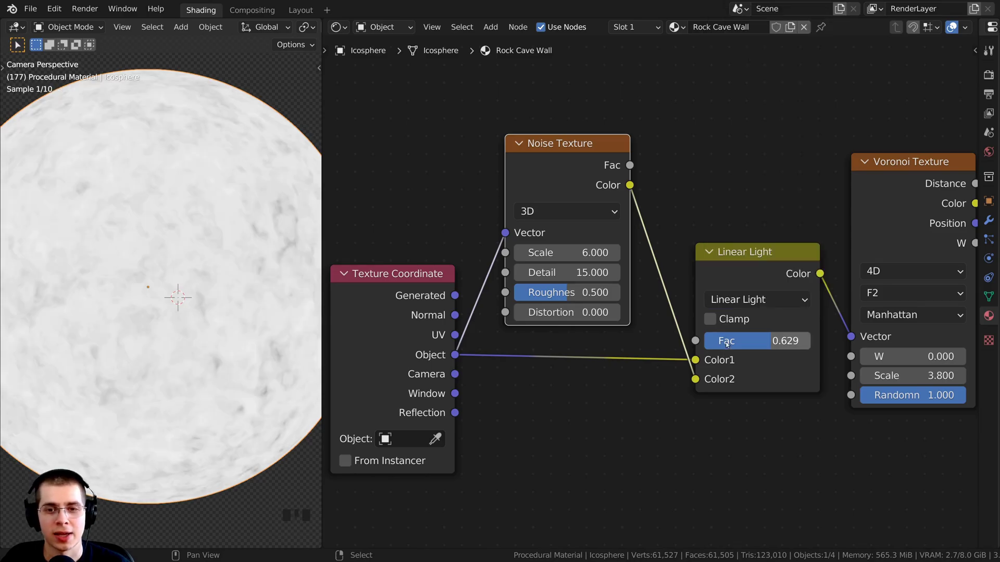
pyautogui.moveTo(747, 341); pyautogui.dragTo(781, 341)
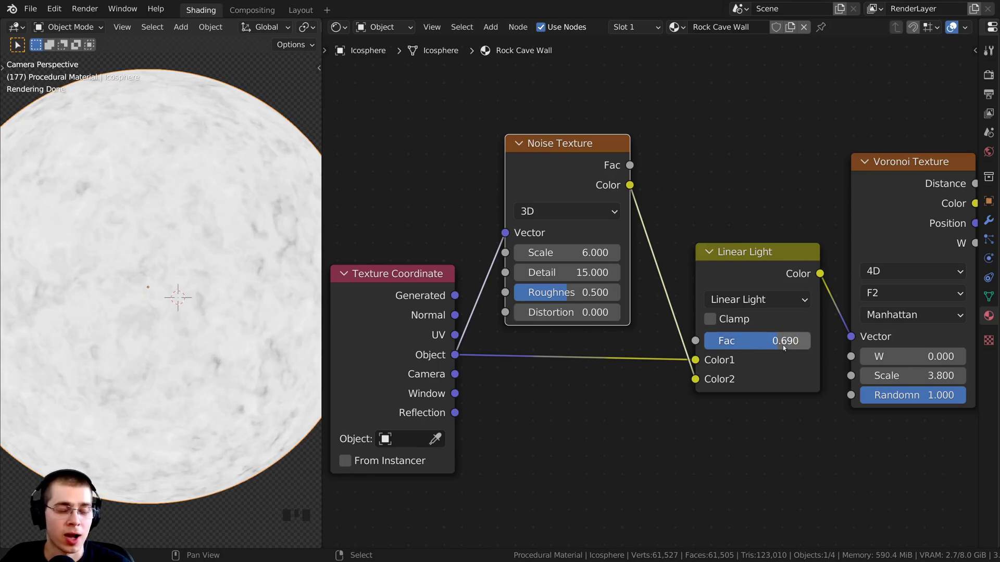
pyautogui.click(773, 344)
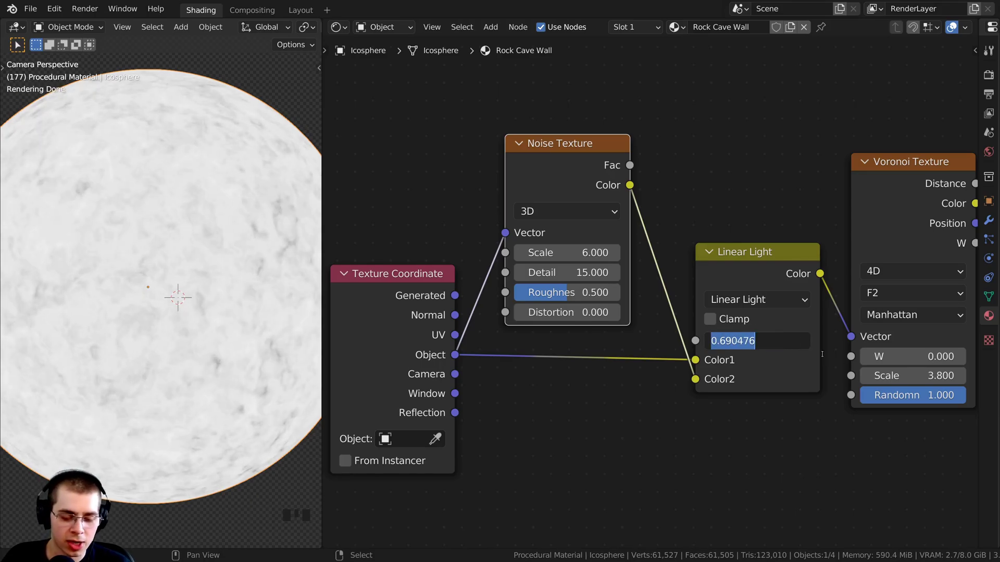
pyautogui.write('.1')
pyautogui.press('Return')
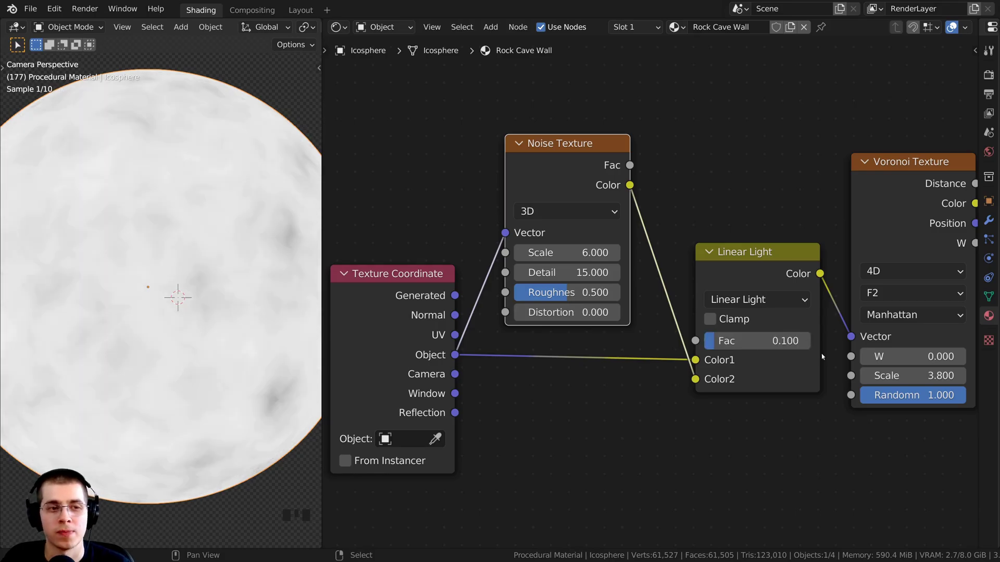
# Step: Examine the noise-distorted Voronoi pattern on the sphere up close and from another angle, then return to the camera view
pyautogui.moveTo(570, 174); pyautogui.dragTo(570, 176)
pyautogui.moveTo(198, 276); pyautogui.dragTo(177, 258, button='middle')
pyautogui.scroll(3, 181, 283)
pyautogui.scroll(4, 184, 287)
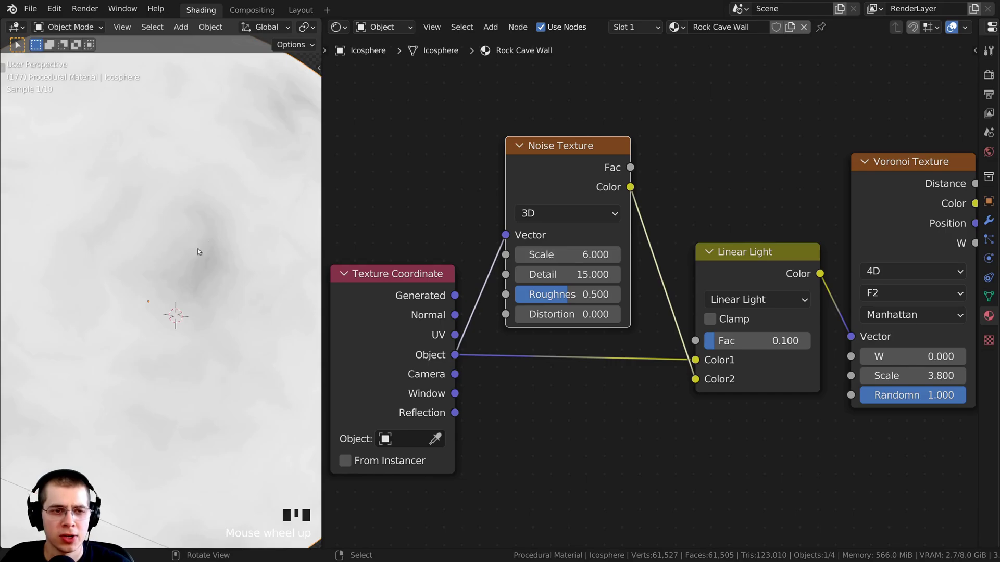
pyautogui.moveTo(896, 171); pyautogui.dragTo(894, 165)
pyautogui.moveTo(160, 271); pyautogui.dragTo(233, 330, button='middle')
pyautogui.scroll(-5, 162, 271)
pyautogui.scroll(2, 187, 286)
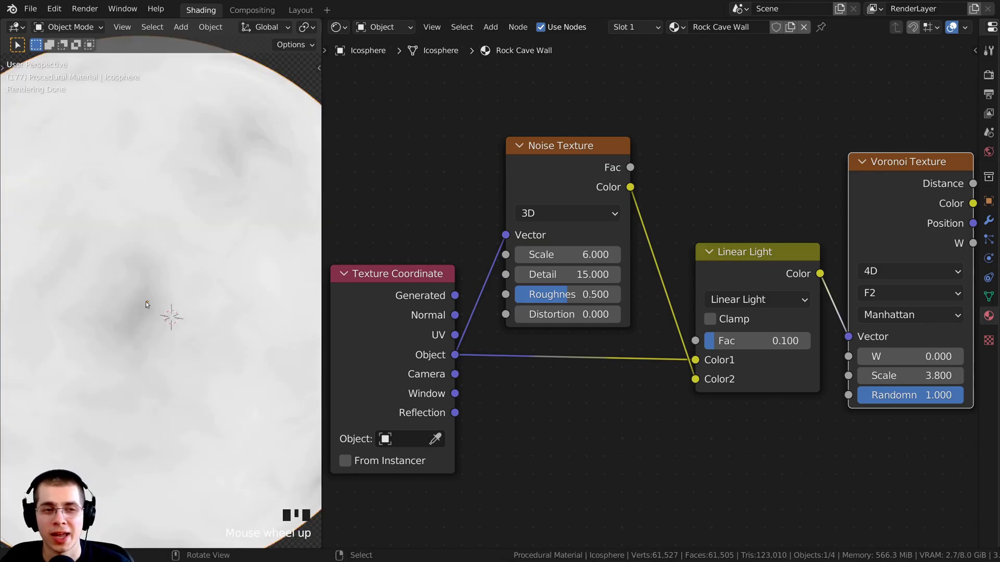
pyautogui.press('KP_0')
pyautogui.press('KP_0')
pyautogui.press('KP_0')
pyautogui.moveTo(422, 258); pyautogui.dragTo(420, 259)
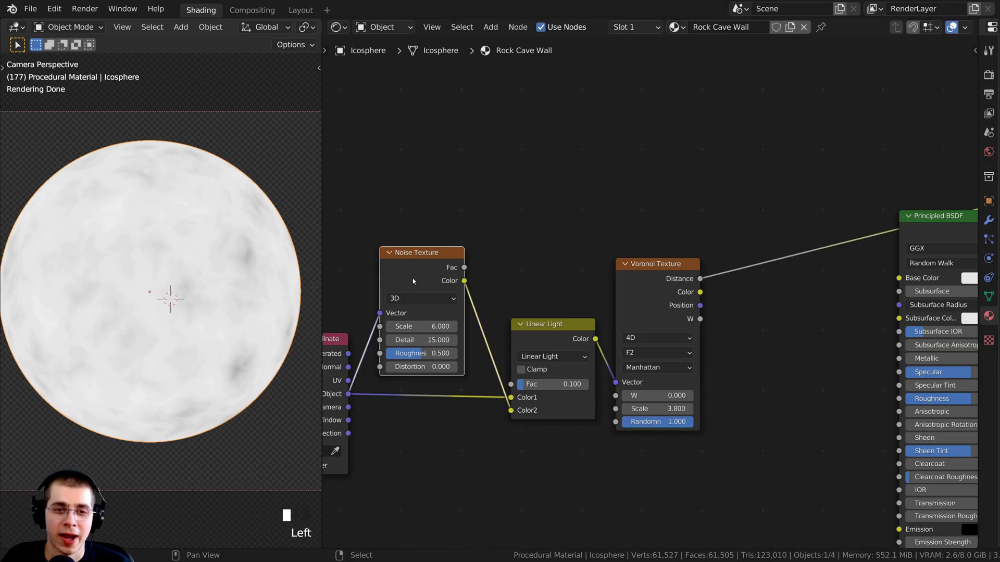
pyautogui.doubleClick(653, 280)
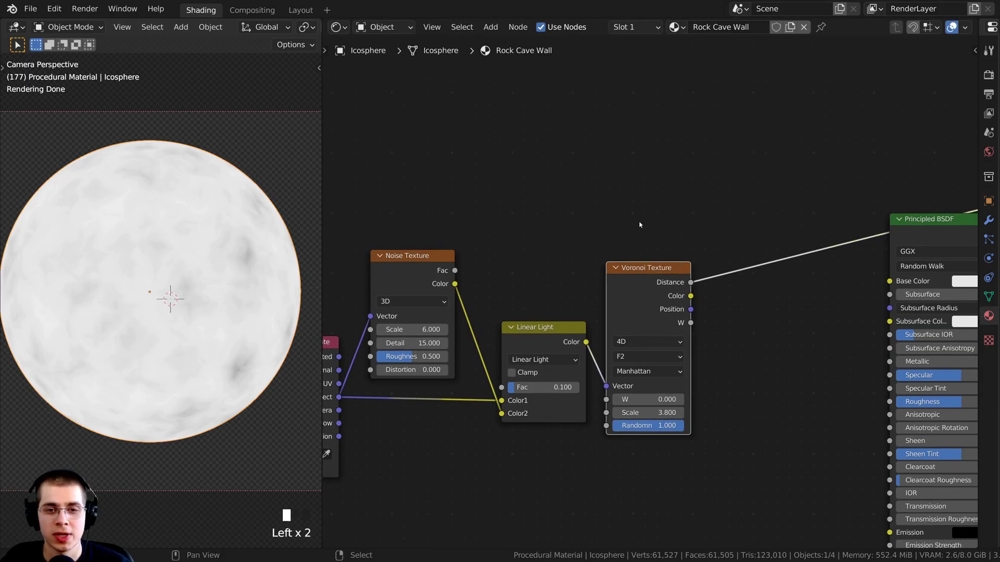
# Step: Add a MixRGB node on the link running from the Voronoi Texture's Distance output to the preview
pyautogui.hotkey('shift', 'a')
pyautogui.click(629, 216)
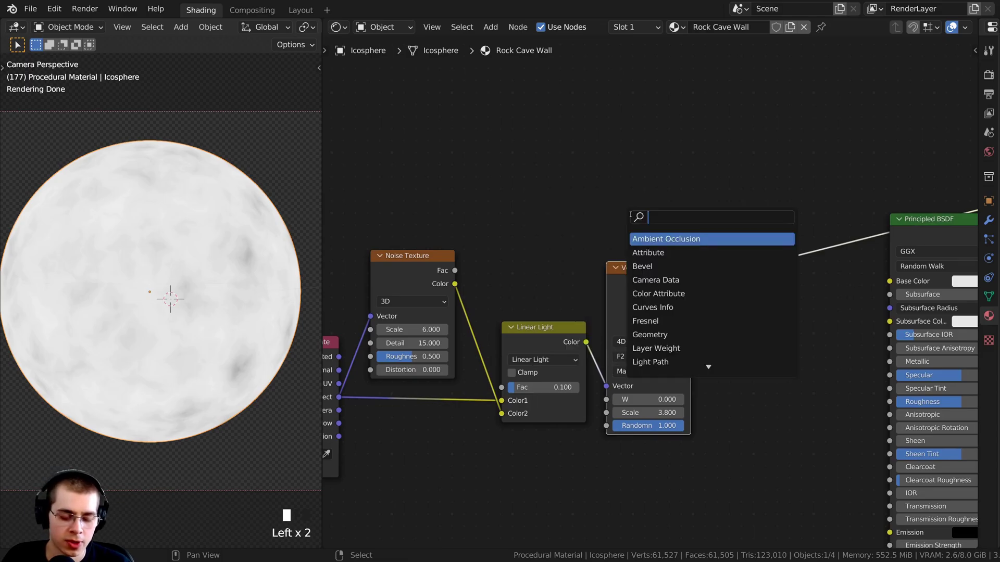
pyautogui.write('mix')
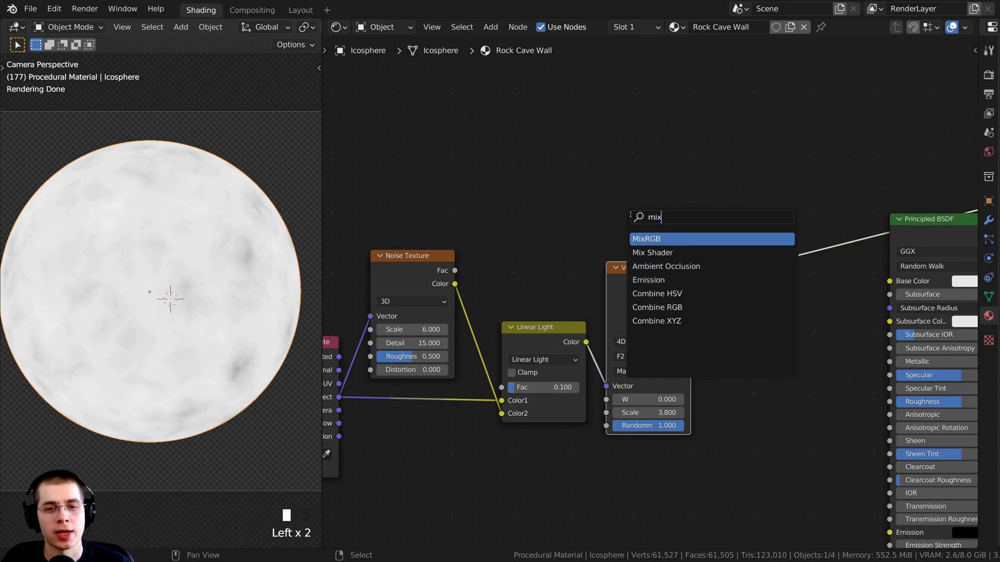
pyautogui.click(645, 239)
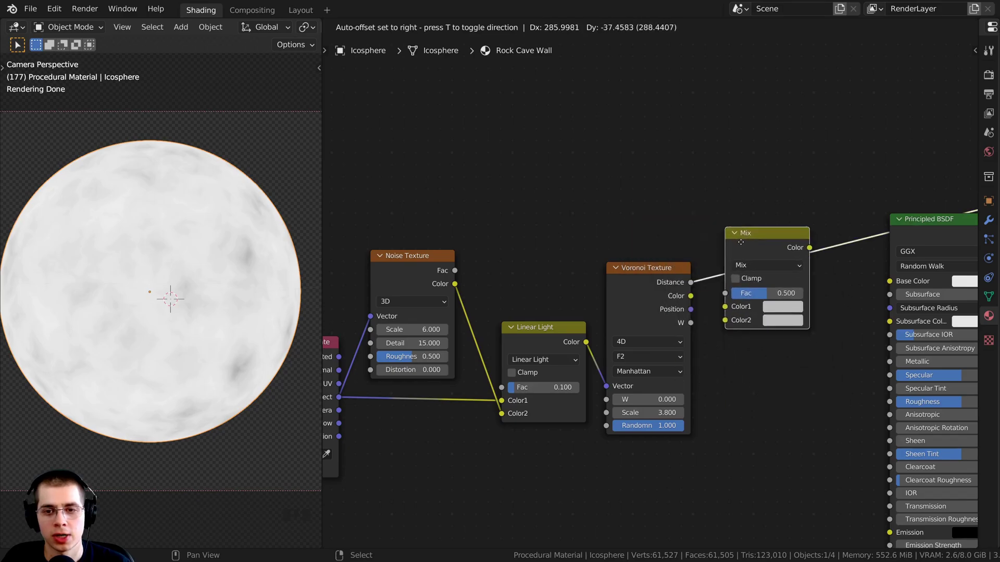
pyautogui.click(744, 229)
pyautogui.moveTo(744, 229); pyautogui.dragTo(732, 220)
pyautogui.moveTo(577, 279); pyautogui.dragTo(547, 284, button='middle')
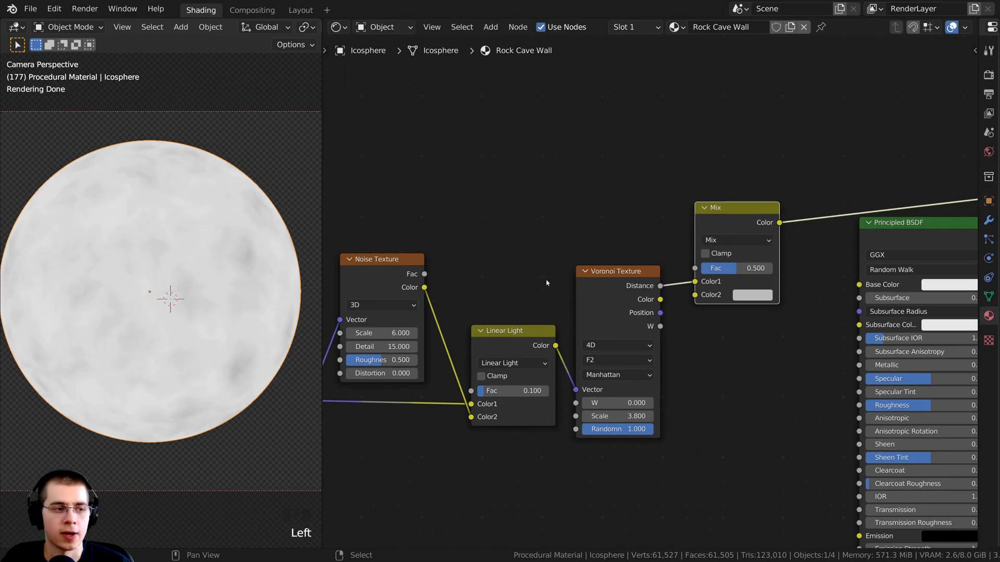
# Step: Feed the Noise Texture's Fac into the new Mix node's Color1, with the Voronoi Distance going into Color2
pyautogui.scroll(1, 455, 279)
pyautogui.moveTo(395, 286); pyautogui.dragTo(457, 295, button='middle')
pyautogui.moveTo(456, 295); pyautogui.dragTo(762, 287)
pyautogui.moveTo(786, 233); pyautogui.dragTo(778, 210)
pyautogui.moveTo(678, 244); pyautogui.dragTo(598, 217, button='middle')
pyautogui.scroll(2, 598, 217)
pyautogui.moveTo(559, 266); pyautogui.dragTo(551, 279)
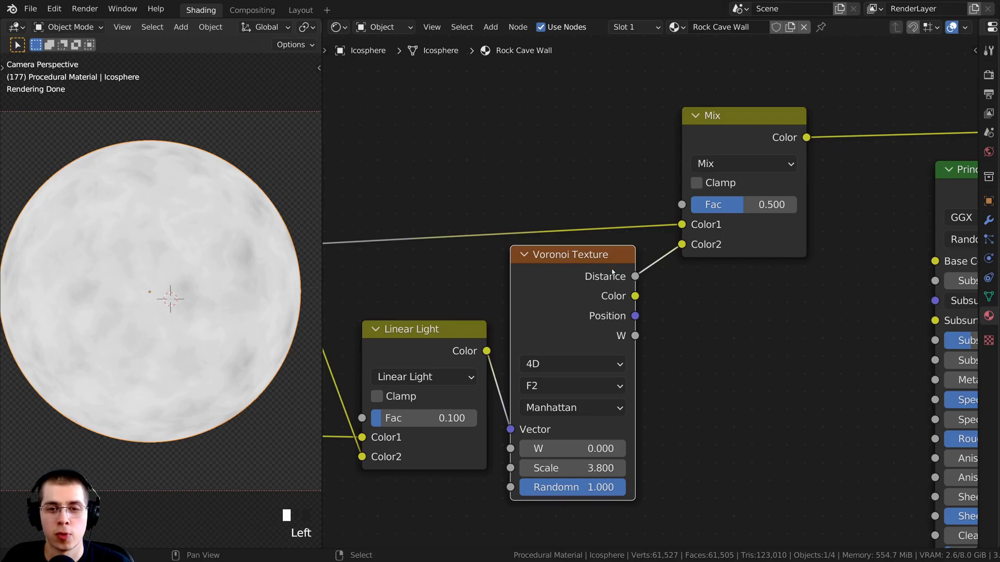
pyautogui.moveTo(676, 254); pyautogui.dragTo(643, 306, button='middle')
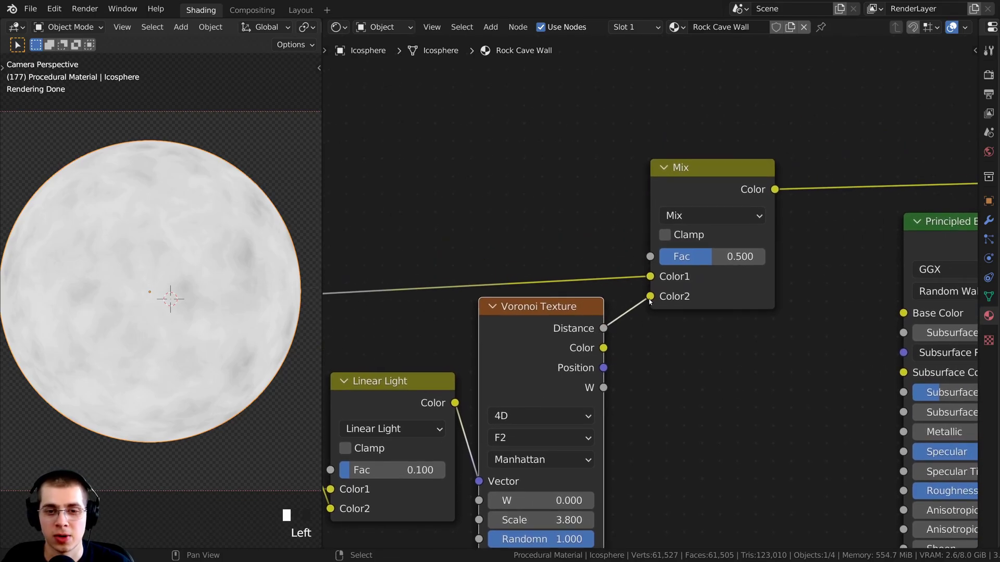
# Step: Try the new Mix node's Fac at different values up to 1, and set it to 0.3
pyautogui.moveTo(724, 202); pyautogui.dragTo(697, 235, button='middle')
pyautogui.scroll(1, 698, 235)
pyautogui.moveTo(678, 296); pyautogui.dragTo(776, 294)
pyautogui.click(659, 294)
pyautogui.click(661, 276)
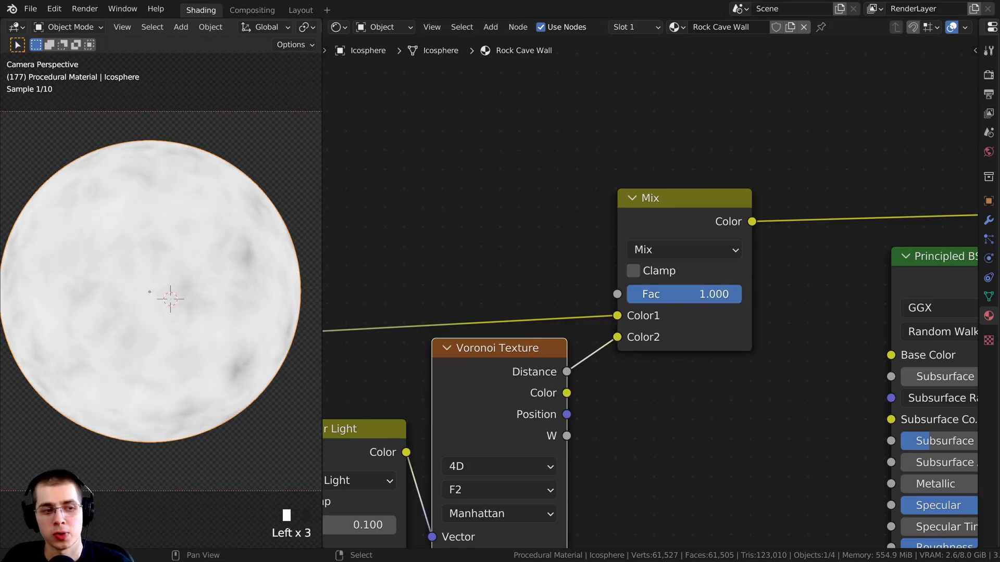
pyautogui.click(699, 294)
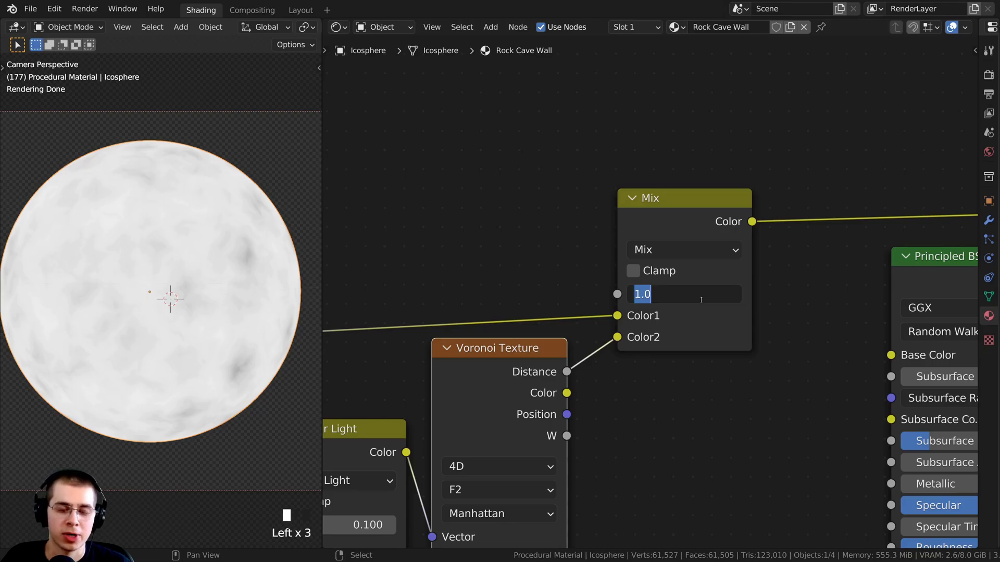
pyautogui.write('.3')
pyautogui.click(700, 306)
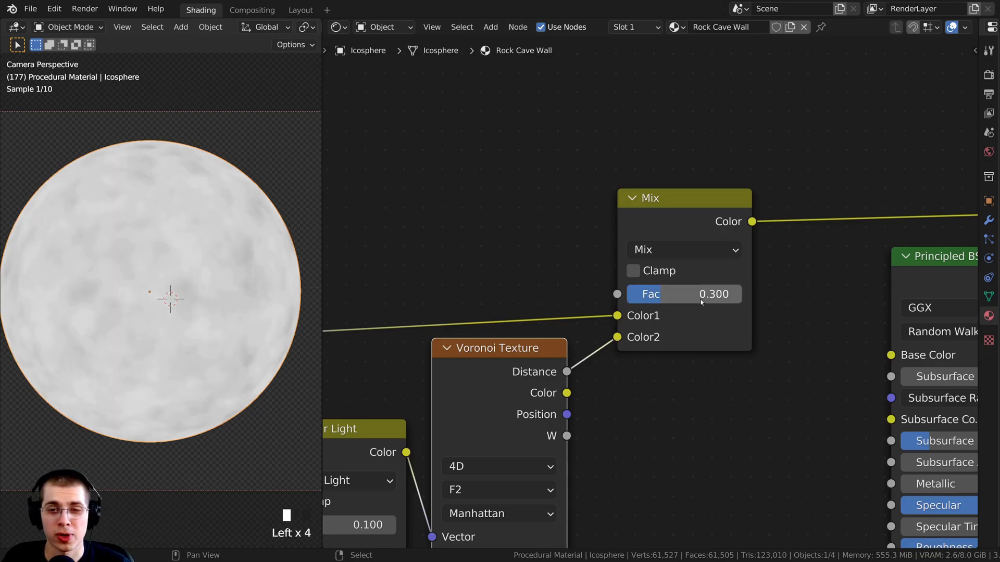
# Step: Examine the blended noise and Voronoi pattern on the sphere from another angle and return to the camera view
pyautogui.scroll(-4, 471, 296)
pyautogui.moveTo(470, 296); pyautogui.dragTo(647, 294, button='middle')
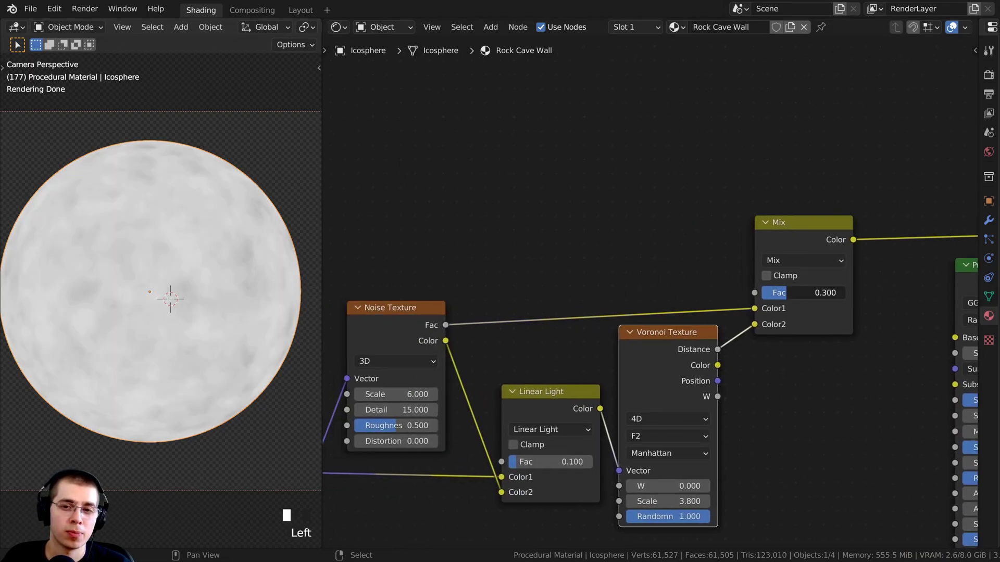
pyautogui.moveTo(789, 295); pyautogui.dragTo(755, 295)
pyautogui.rightClick(790, 295)
pyautogui.moveTo(642, 356); pyautogui.dragTo(646, 356)
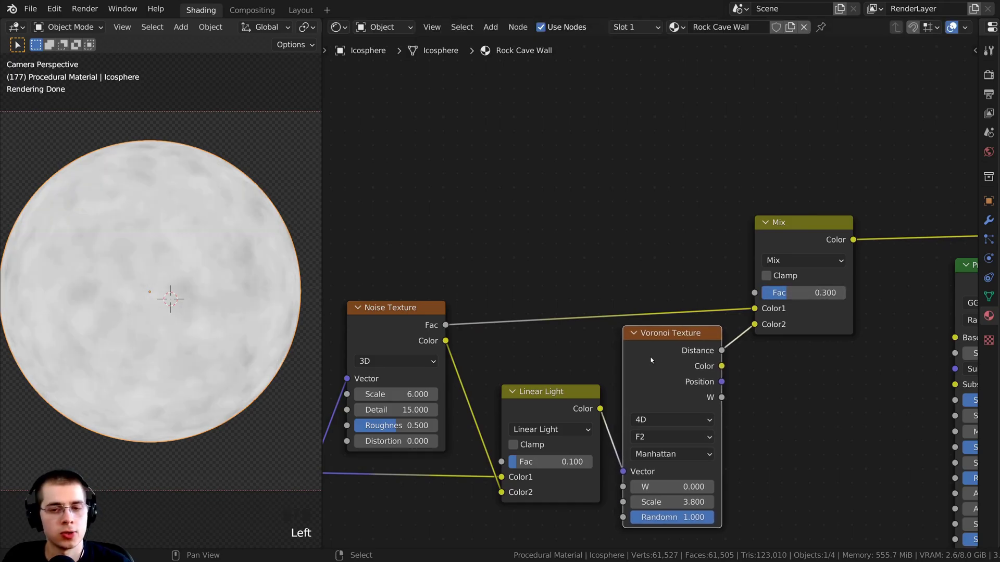
pyautogui.scroll(4, 139, 203)
pyautogui.moveTo(195, 304); pyautogui.dragTo(227, 267, button='middle')
pyautogui.press('KP_0')
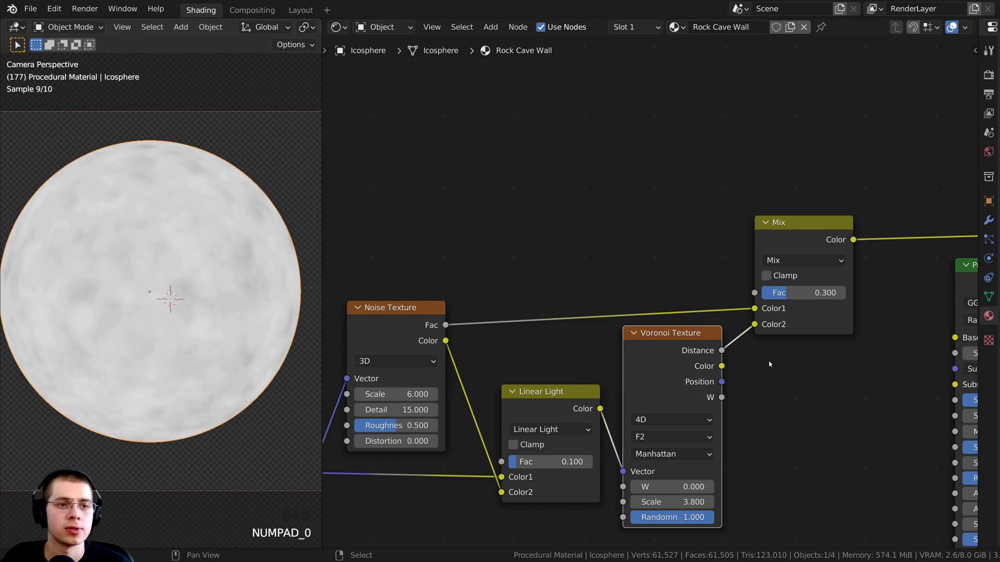
# Step: Connect the Mix node's Color output to the Principled BSDF's Base Color and Roughness inputs
pyautogui.keyDown('ctrl'); pyautogui.scroll(-4, 768, 361); pyautogui.keyUp('ctrl')
pyautogui.moveTo(577, 225); pyautogui.dragTo(694, 321)
pyautogui.moveTo(649, 357); pyautogui.dragTo(655, 313, button='middle')
pyautogui.moveTo(542, 194); pyautogui.dragTo(532, 196)
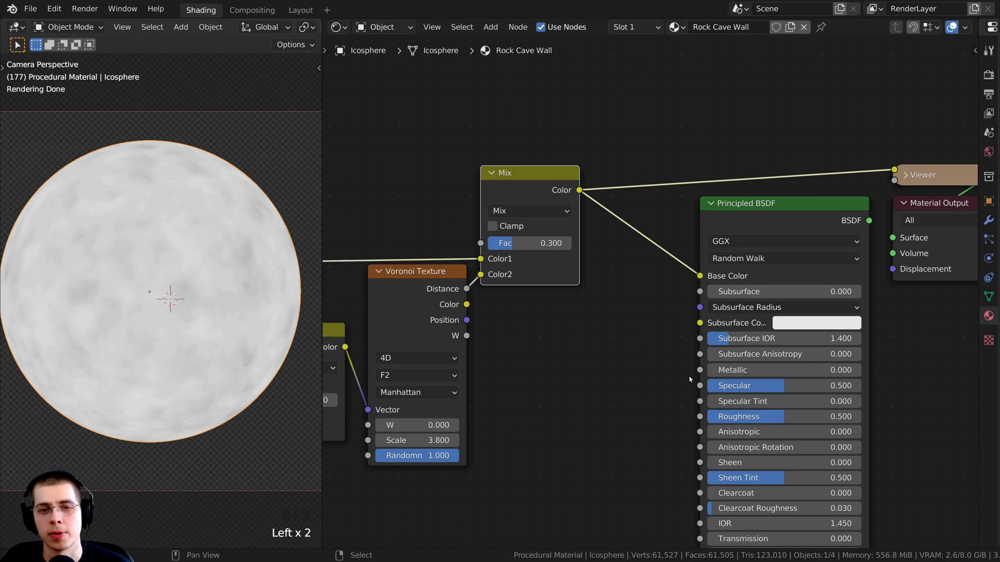
pyautogui.moveTo(658, 298); pyautogui.dragTo(631, 237, button='middle')
pyautogui.moveTo(553, 130); pyautogui.dragTo(673, 357)
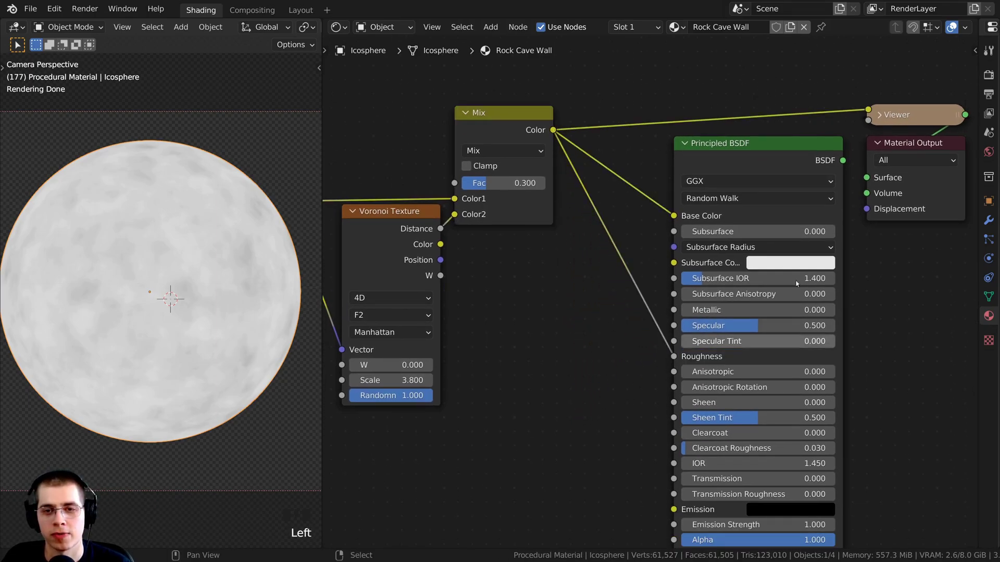
# Step: Preview the Principled BSDF so its shader output feeds the Material Output's Surface
pyautogui.scroll(-1, 706, 206)
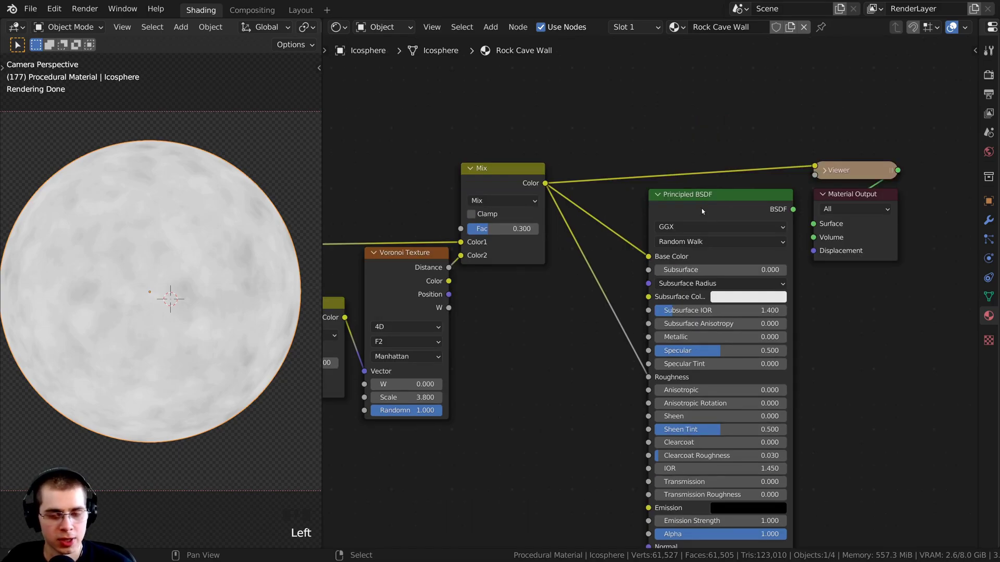
pyautogui.keyDown('ctrl'); pyautogui.keyDown('shift'); pyautogui.click(714, 205); pyautogui.keyUp('shift'); pyautogui.keyUp('ctrl')
pyautogui.moveTo(714, 205); pyautogui.dragTo(712, 96)
pyautogui.scroll(-1, 632, 243)
pyautogui.moveTo(690, 235); pyautogui.dragTo(659, 243, button='middle')
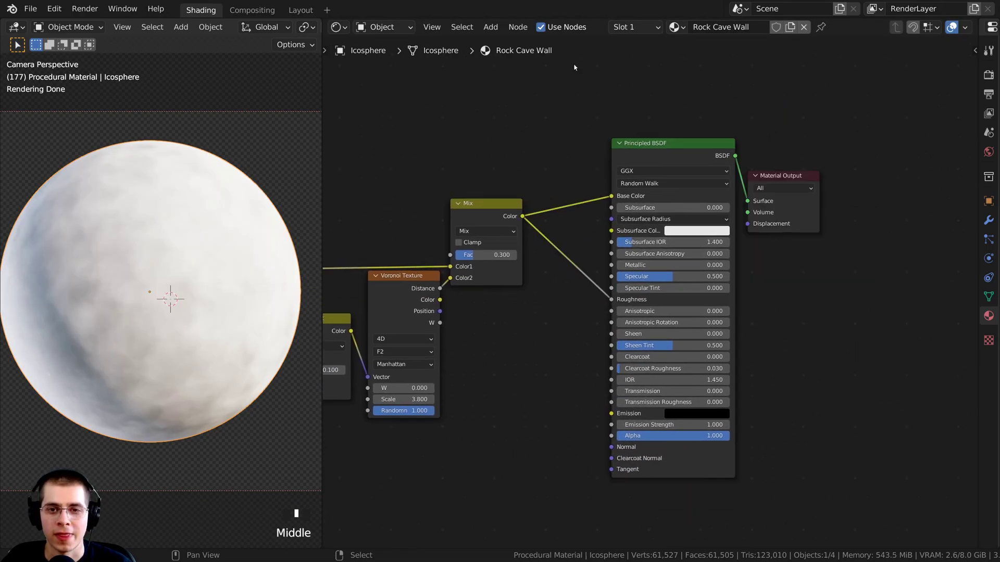
# Step: Move the Principled BSDF and Material Output farther from the Mix node to make room, and save the file
pyautogui.moveTo(574, 65); pyautogui.dragTo(879, 308)
pyautogui.press('g')
pyautogui.click(862, 257)
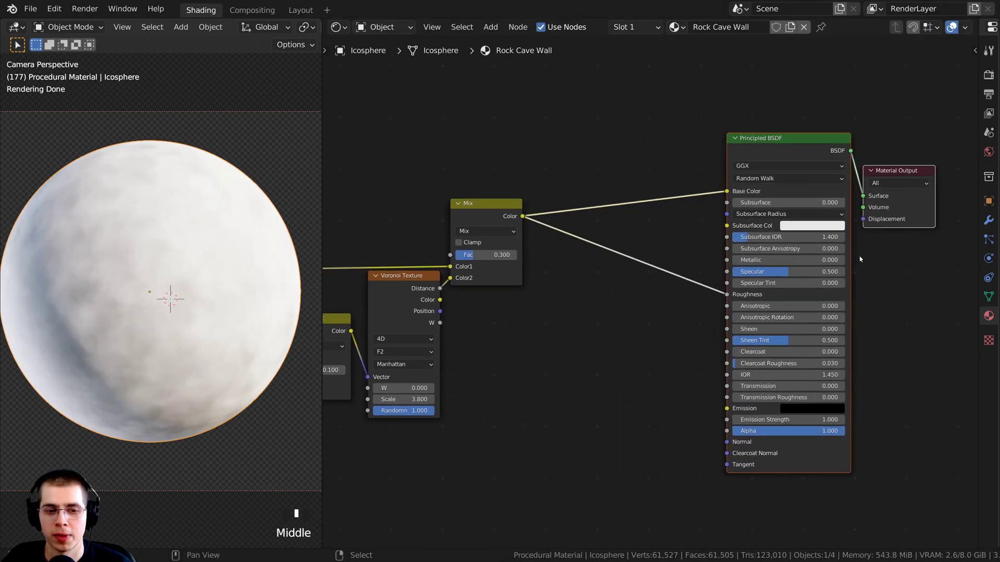
pyautogui.click(722, 271)
pyautogui.moveTo(732, 274); pyautogui.dragTo(721, 287, button='middle')
pyautogui.hotkey('ctrl', 's')
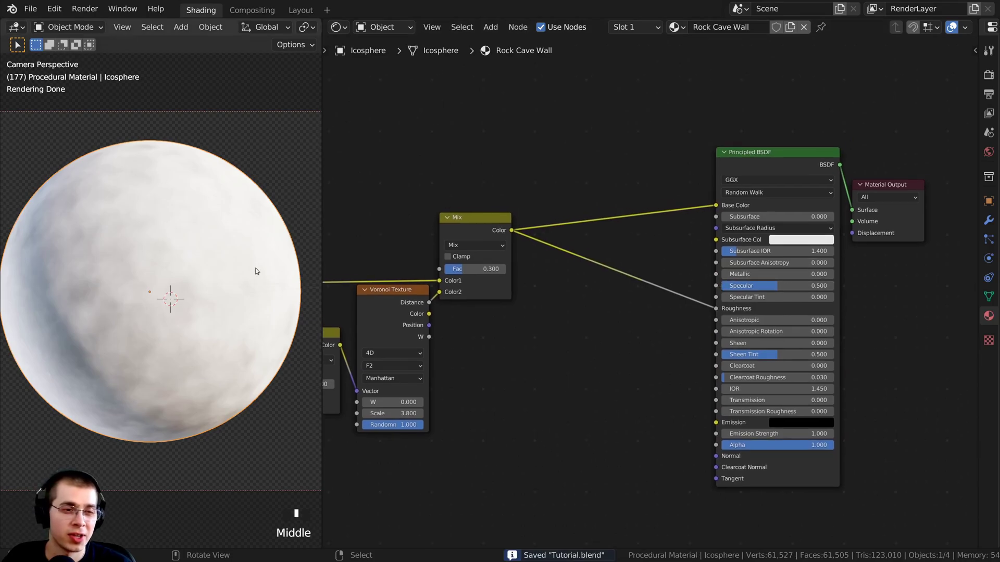
# Step: Insert a ColorRamp node between the Mix node's Color output and the Principled BSDF's Base Color
pyautogui.scroll(1, 500, 230)
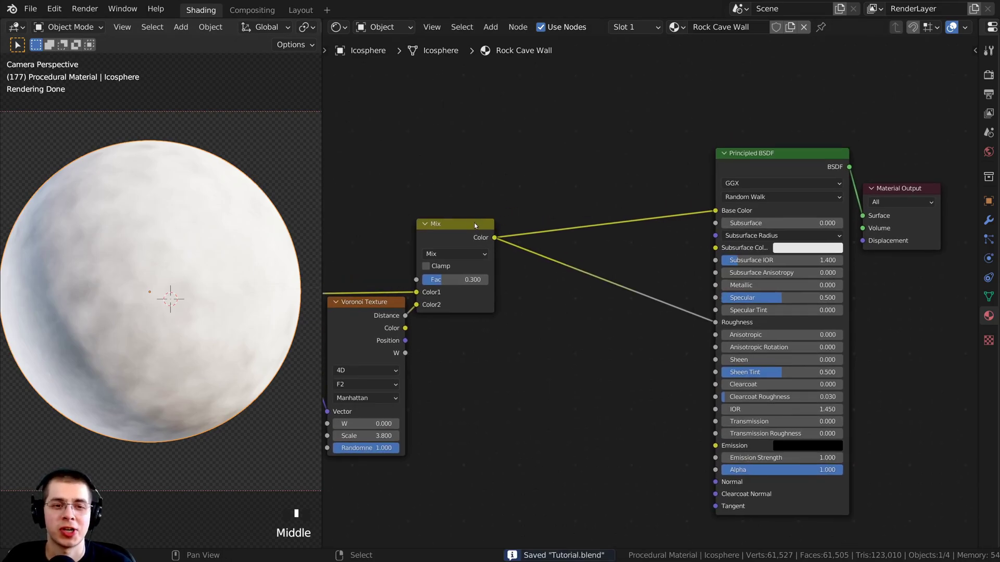
pyautogui.moveTo(475, 226); pyautogui.dragTo(484, 223)
pyautogui.scroll(1, 521, 208)
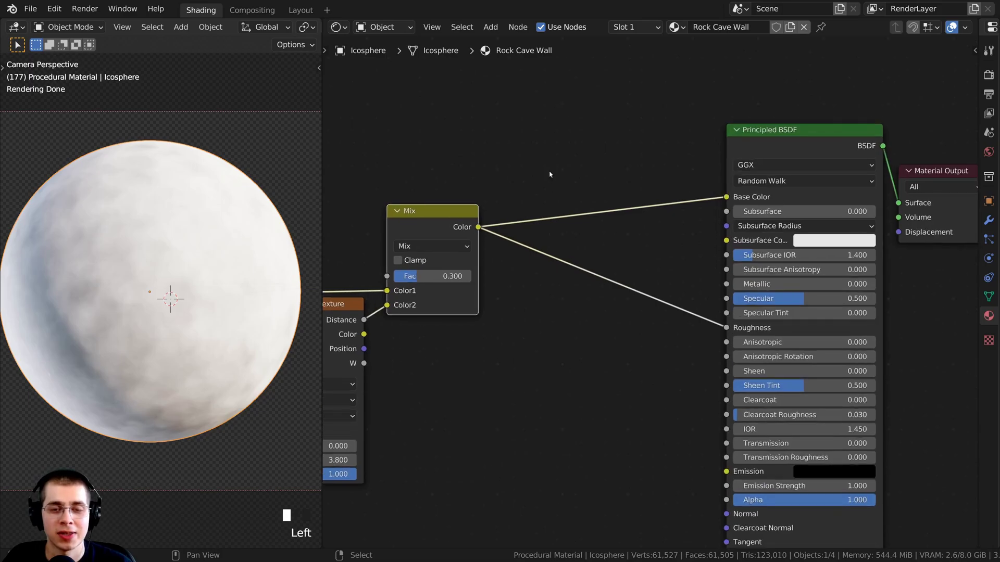
pyautogui.hotkey('shift', 'a')
pyautogui.click(505, 169)
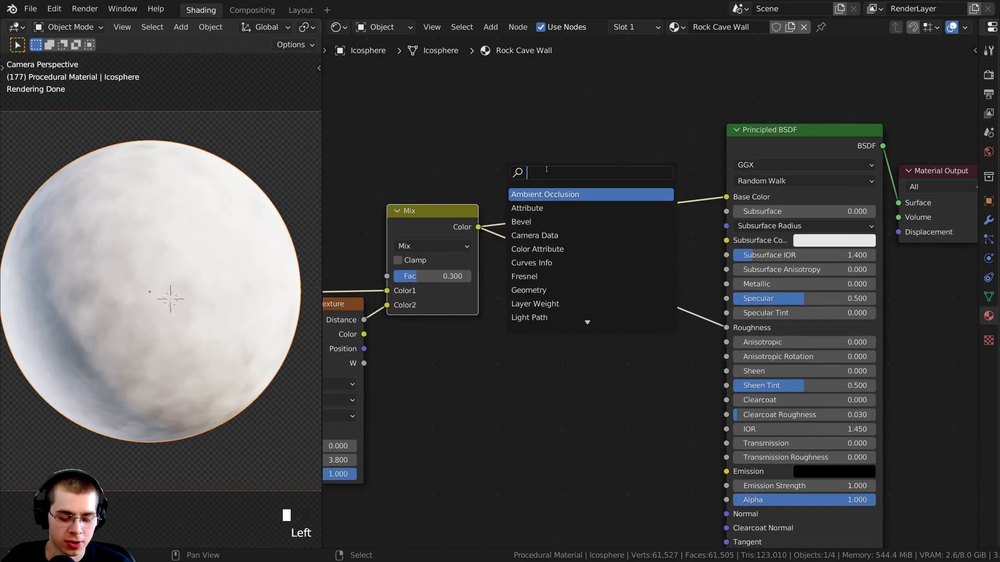
pyautogui.write('col')
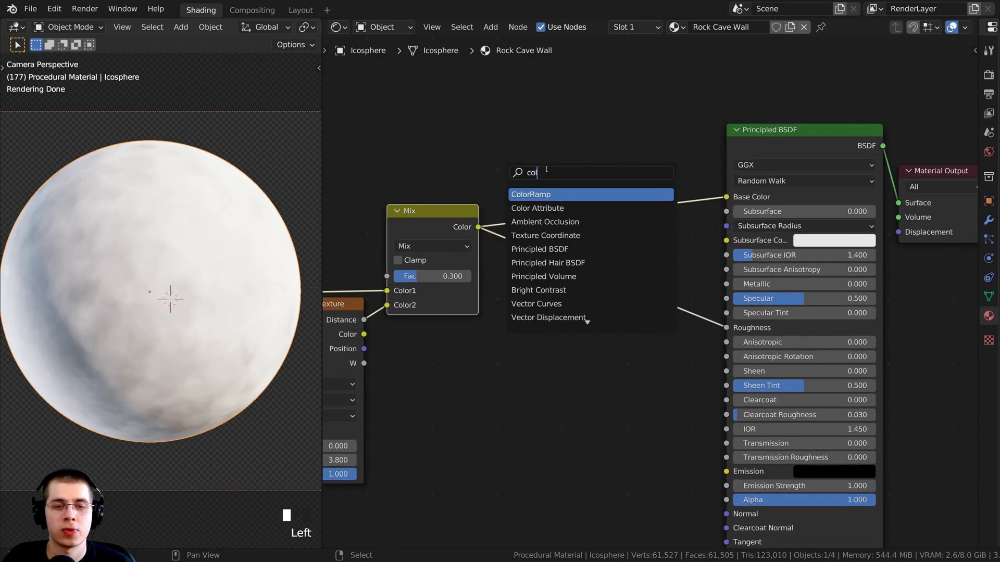
pyautogui.click(533, 195)
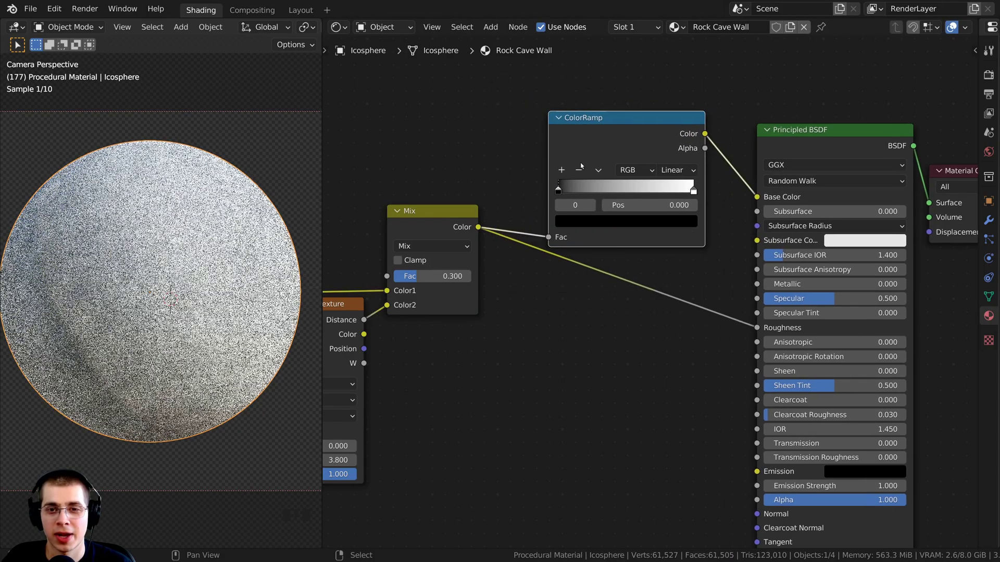
pyautogui.click(577, 140)
pyautogui.moveTo(594, 145); pyautogui.dragTo(628, 146)
pyautogui.moveTo(588, 170); pyautogui.dragTo(539, 173, button='middle')
pyautogui.scroll(1, 540, 173)
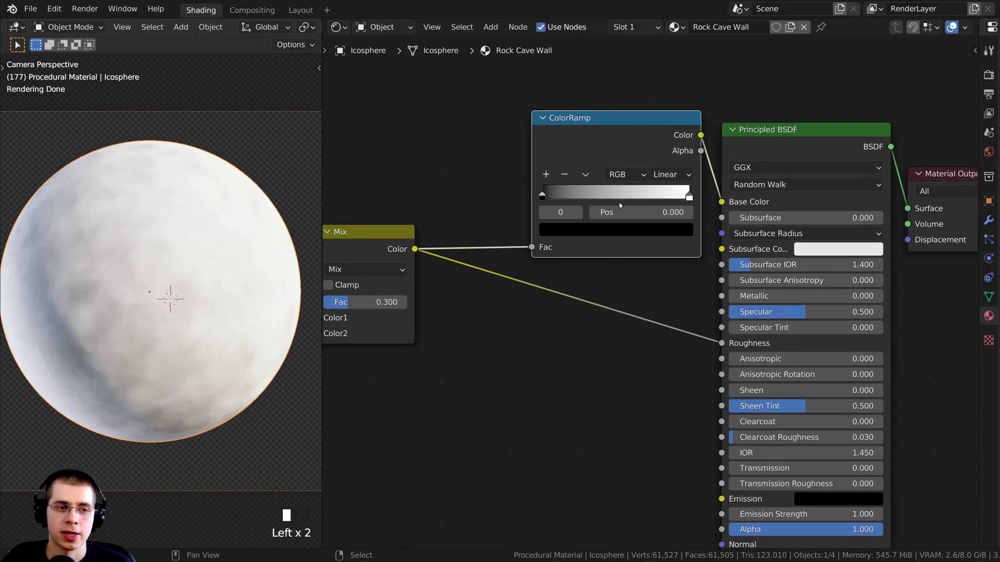
# Step: Flip the ColorRamp so it runs from white to black
pyautogui.scroll(2, 627, 189)
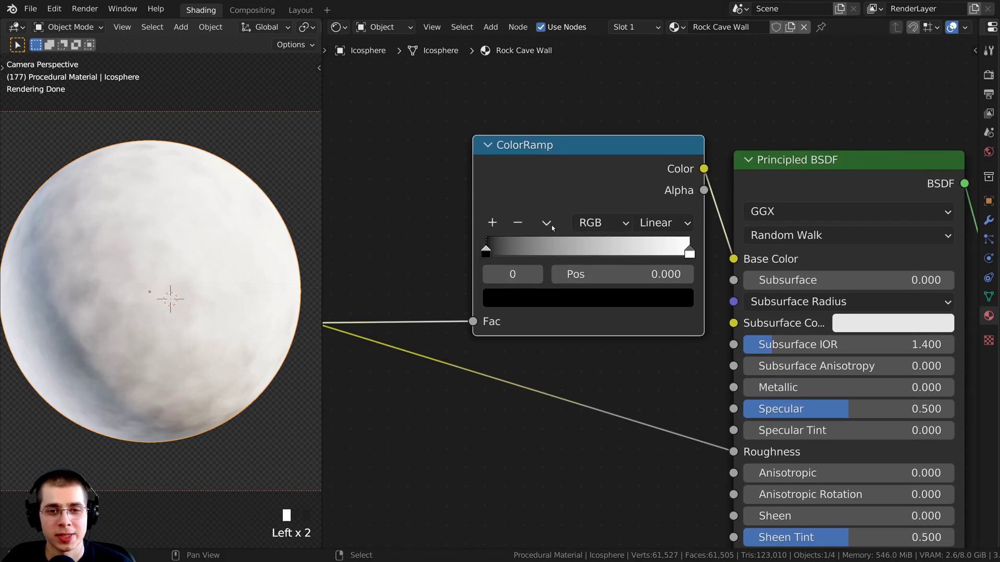
pyautogui.click(546, 224)
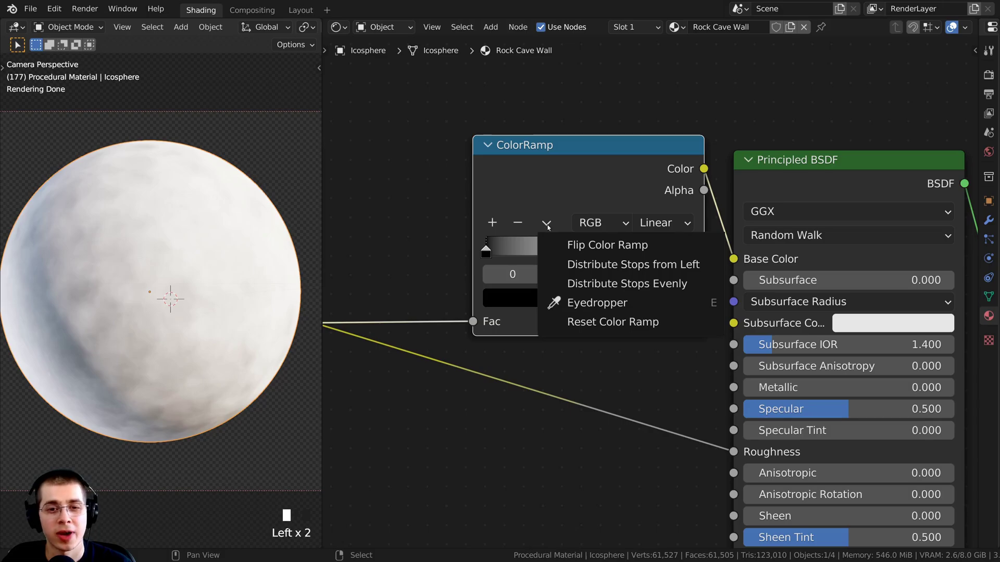
pyautogui.click(569, 246)
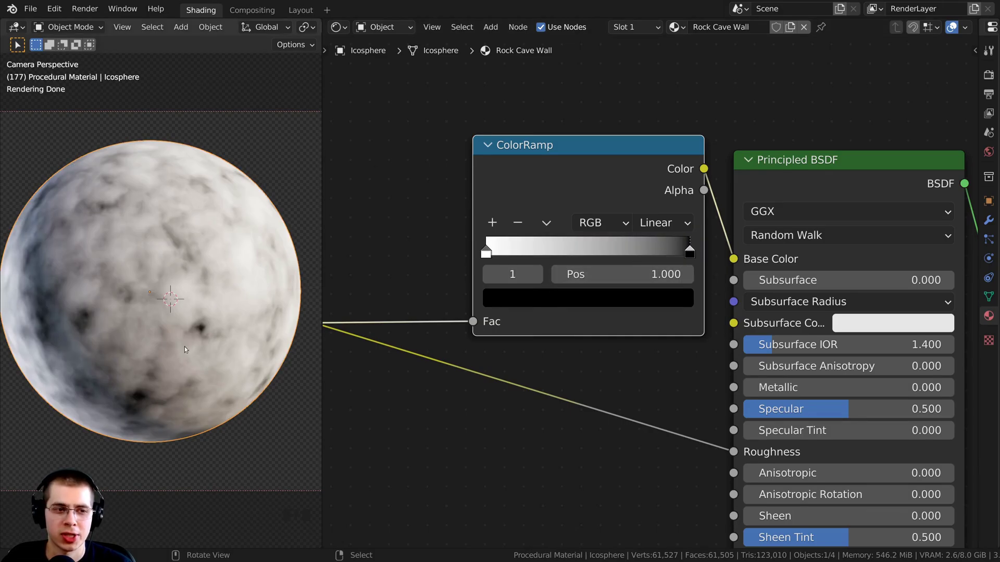
pyautogui.moveTo(640, 380); pyautogui.dragTo(612, 408, button='middle')
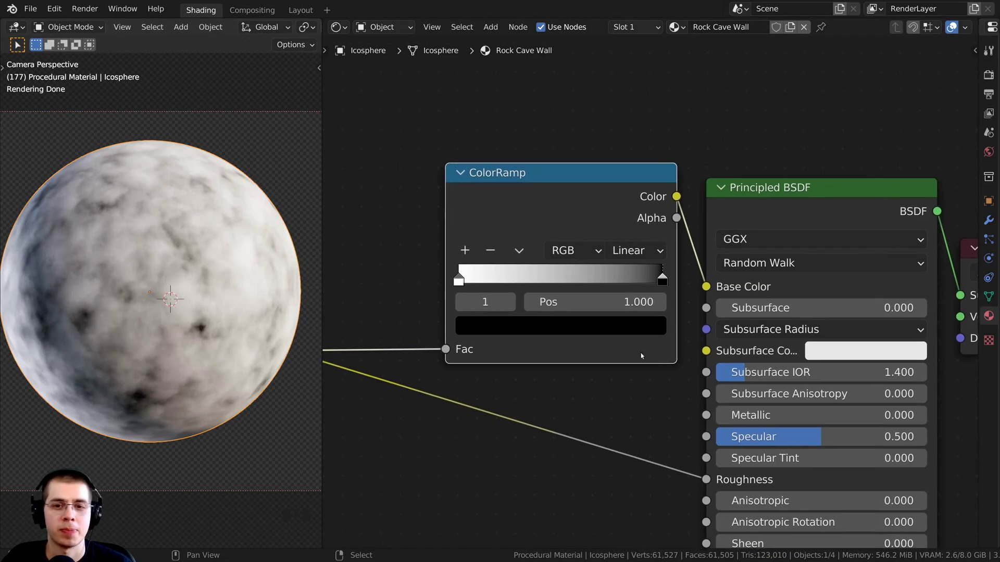
# Step: Shift the ColorRamp's black stop inward to position 0.883
pyautogui.scroll(1, 652, 295)
pyautogui.click(665, 276)
pyautogui.moveTo(665, 276); pyautogui.dragTo(613, 276)
pyautogui.click(637, 276)
pyautogui.hotkey('ctrl', 'z')
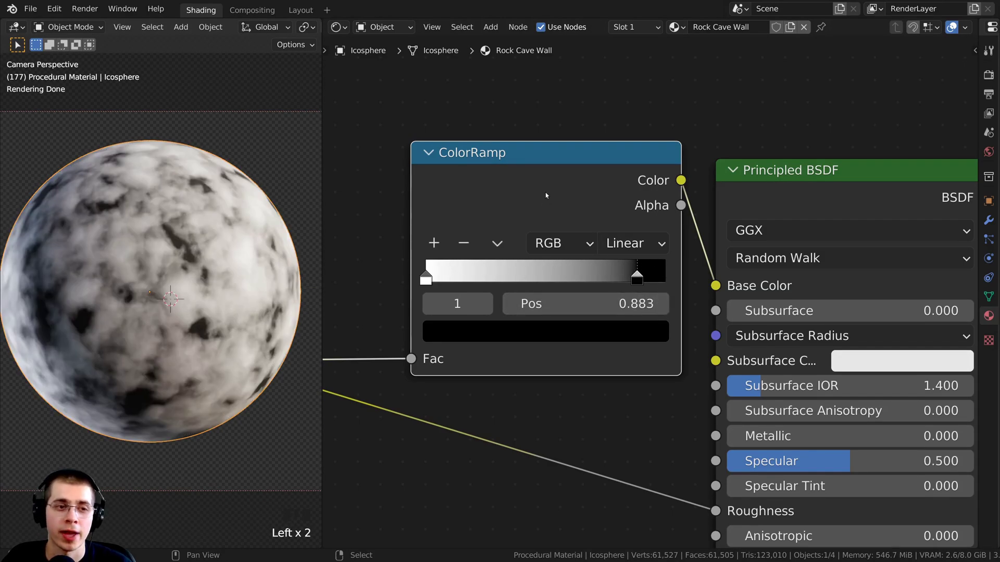
pyautogui.moveTo(546, 196); pyautogui.dragTo(541, 196)
pyautogui.moveTo(540, 196); pyautogui.dragTo(594, 179, button='middle')
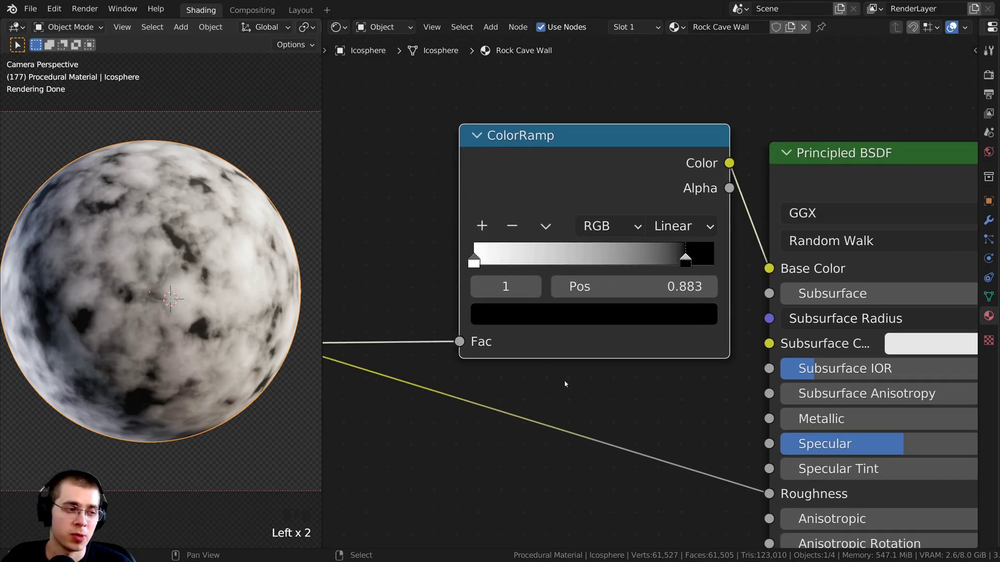
pyautogui.scroll(-1, 565, 384)
pyautogui.moveTo(492, 264); pyautogui.dragTo(491, 281, button='middle')
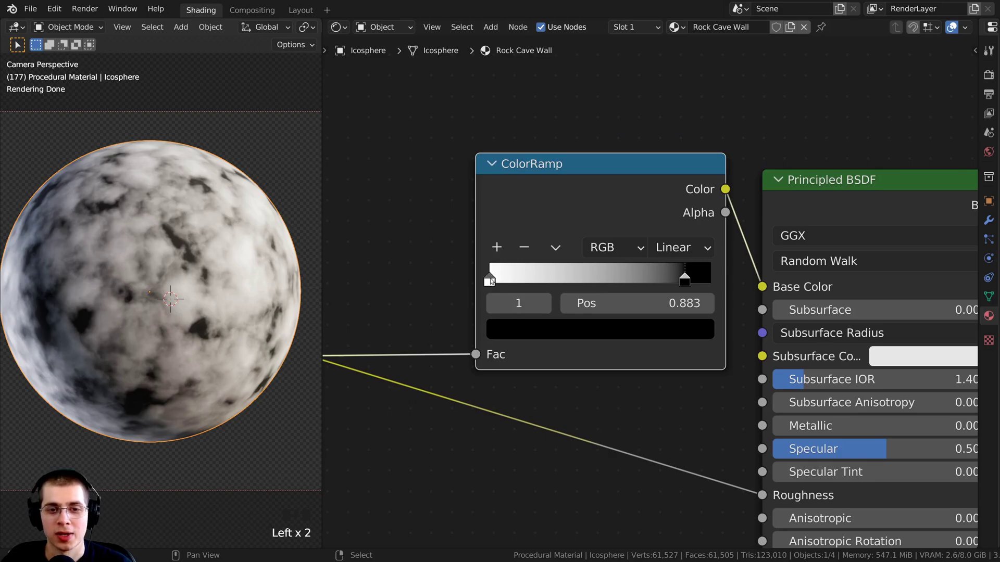
# Step: Darken the ColorRamp's white stop to a dark grey with a Value of 0.096
pyautogui.click(490, 282)
pyautogui.scroll(-1, 467, 386)
pyautogui.moveTo(467, 387); pyautogui.dragTo(518, 421, button='middle')
pyautogui.scroll(-3, 513, 421)
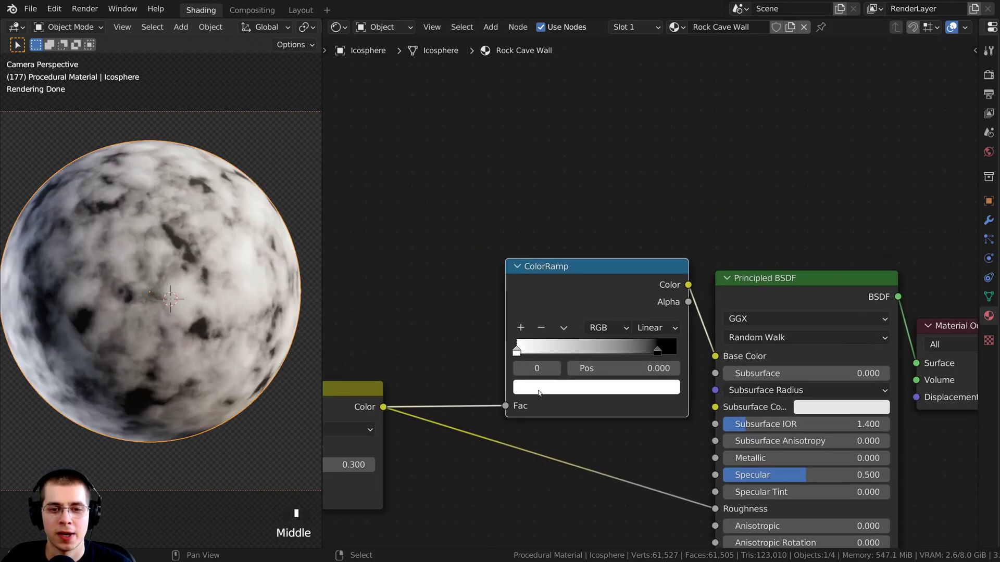
pyautogui.click(539, 392)
pyautogui.moveTo(644, 179); pyautogui.dragTo(644, 207)
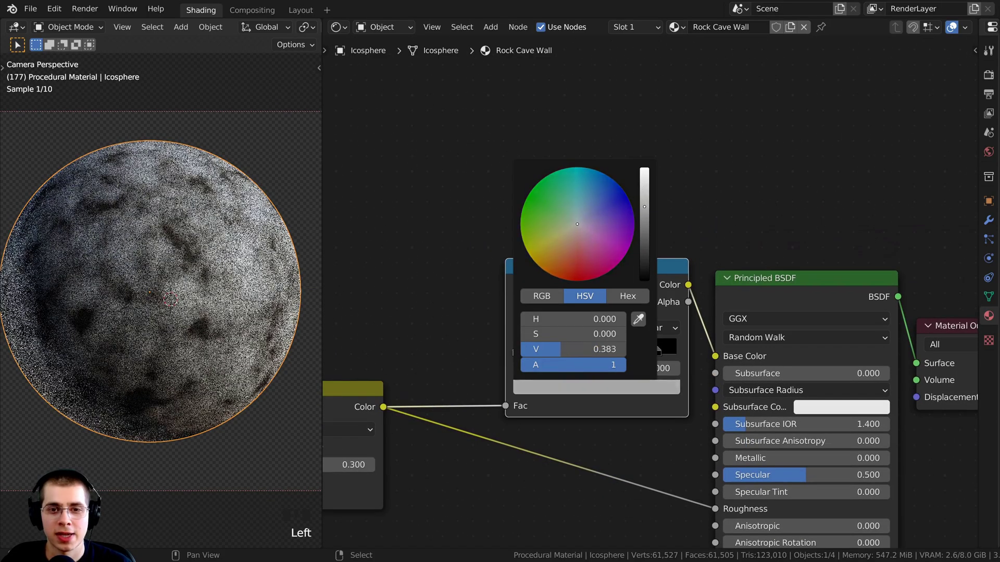
pyautogui.moveTo(563, 349); pyautogui.dragTo(528, 348)
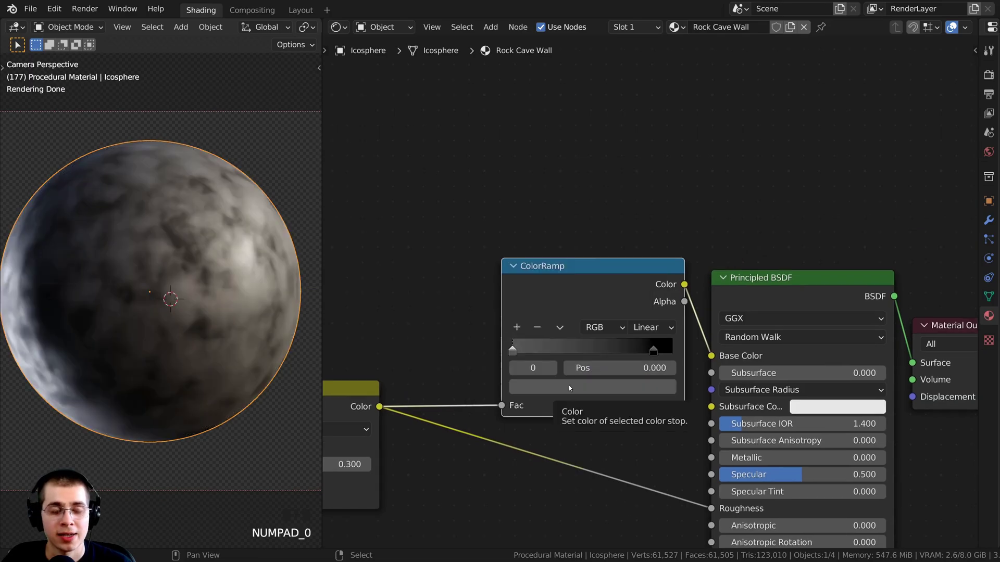
pyautogui.click(570, 387)
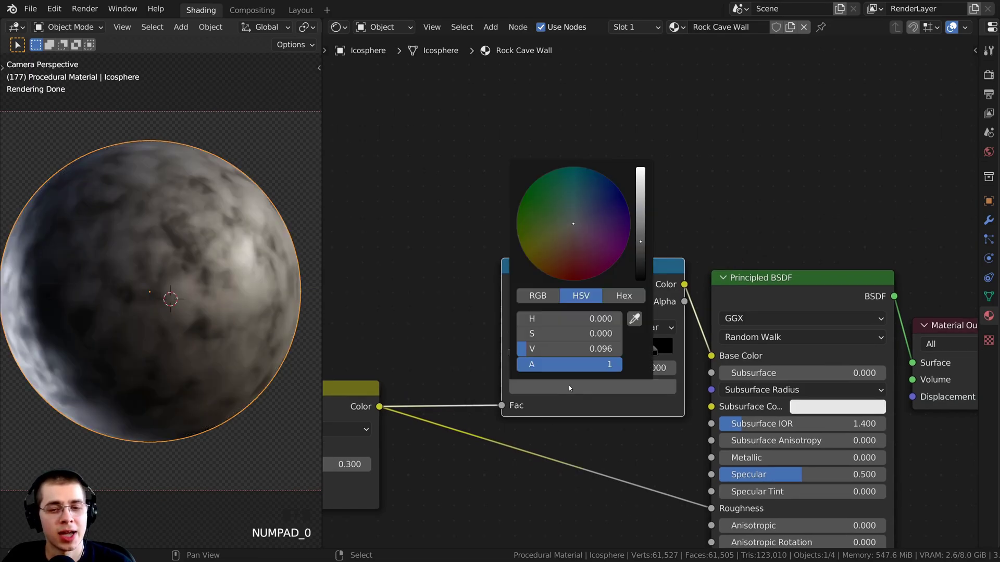
# Step: Check the hex colour of the Base Color ramp's grey stop and inspect the colour of its dark stop
pyautogui.click(637, 295)
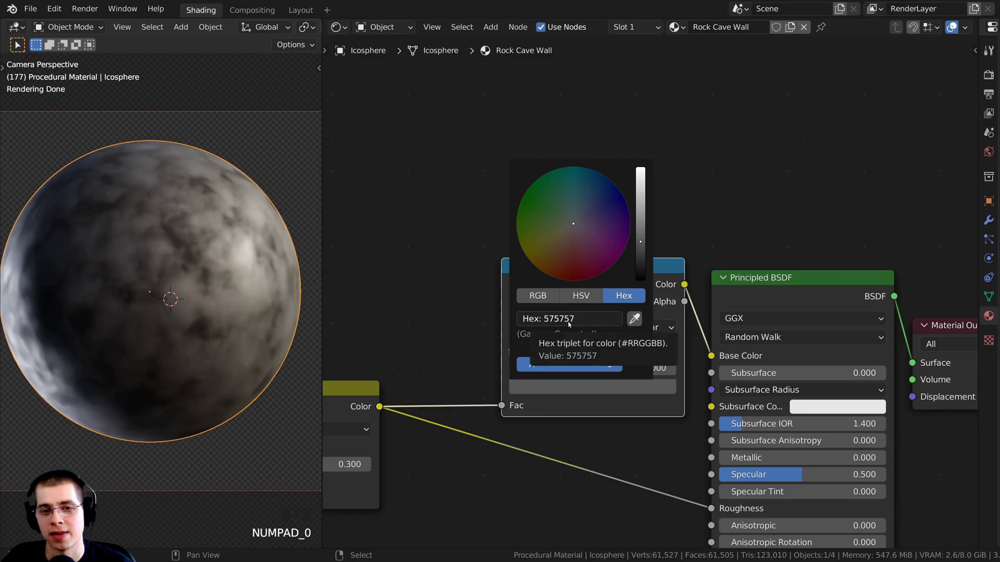
pyautogui.scroll(5, 563, 413)
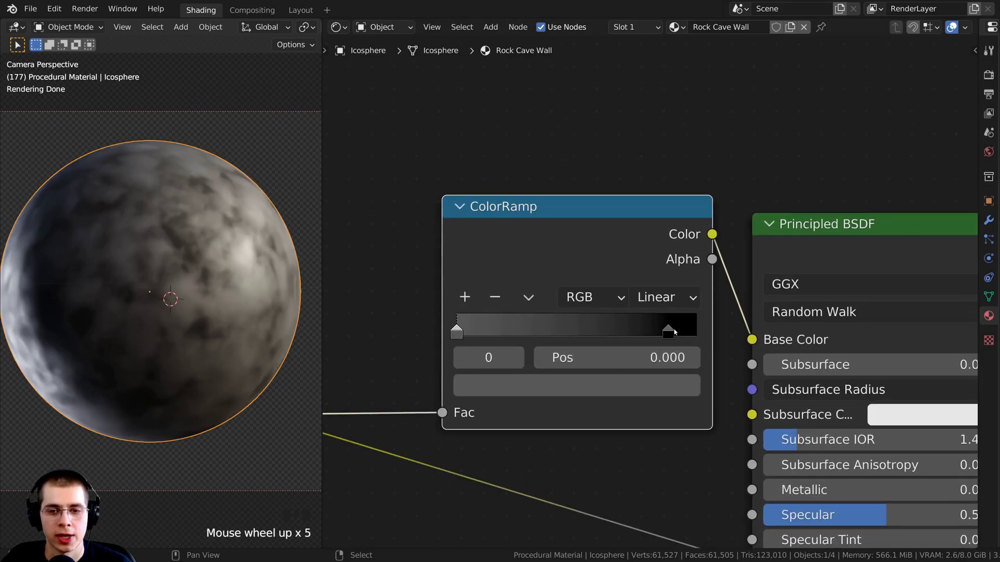
pyautogui.click(668, 332)
pyautogui.scroll(-2, 585, 391)
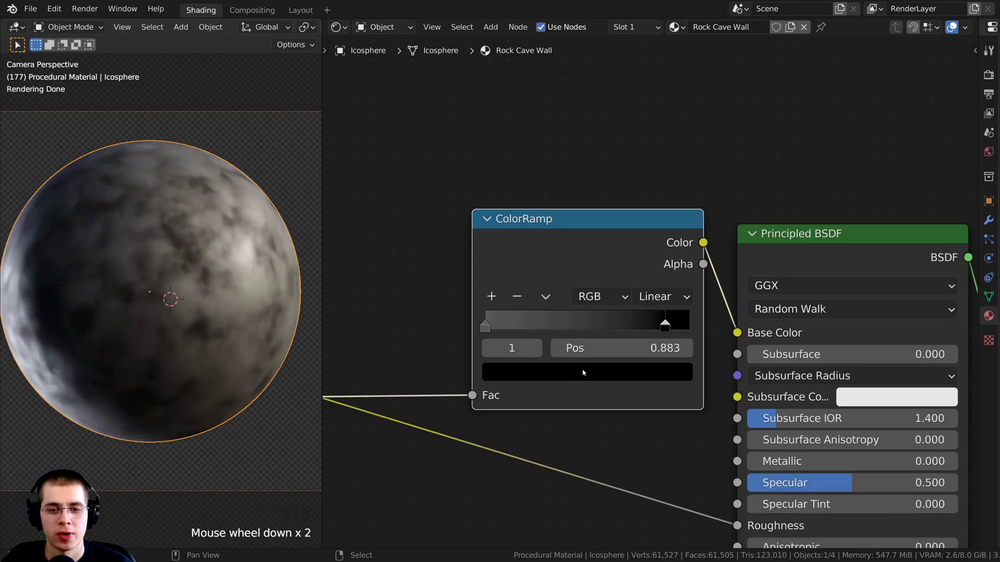
pyautogui.click(584, 372)
pyautogui.click(589, 373)
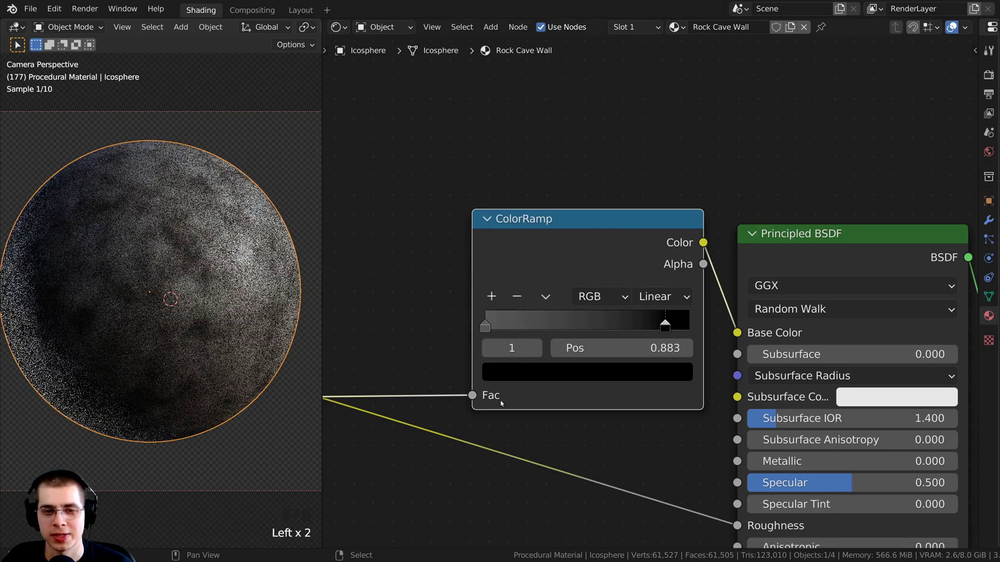
# Step: Insert a second ColorRamp node between the Mix node's Color output and the Principled BSDF's Roughness input
pyautogui.scroll(-3, 573, 260)
pyautogui.press('KP_0')
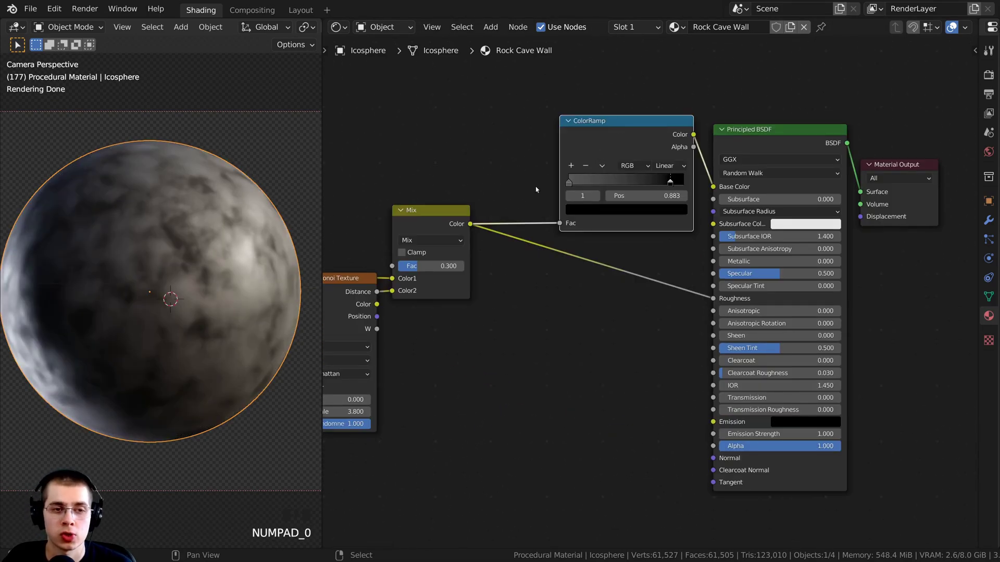
pyautogui.hotkey('shift', 'a')
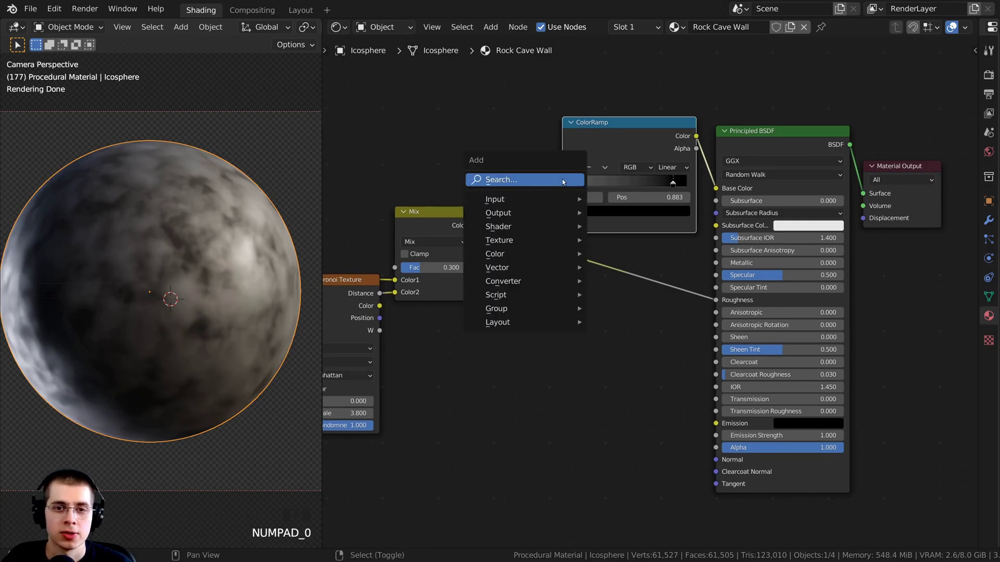
pyautogui.click(500, 179)
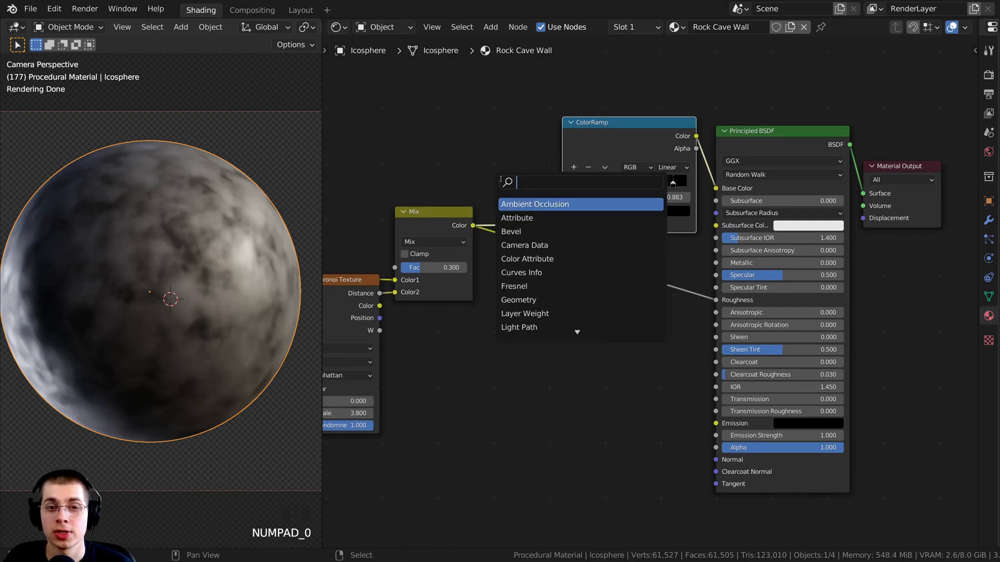
pyautogui.write('col')
pyautogui.click(530, 203)
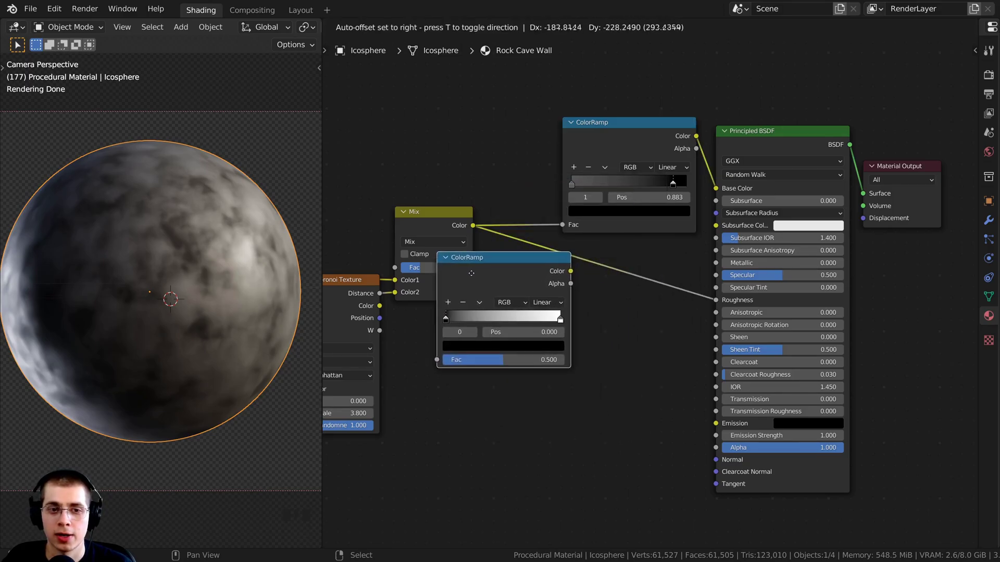
pyautogui.click(574, 287)
pyautogui.moveTo(601, 270); pyautogui.dragTo(626, 260)
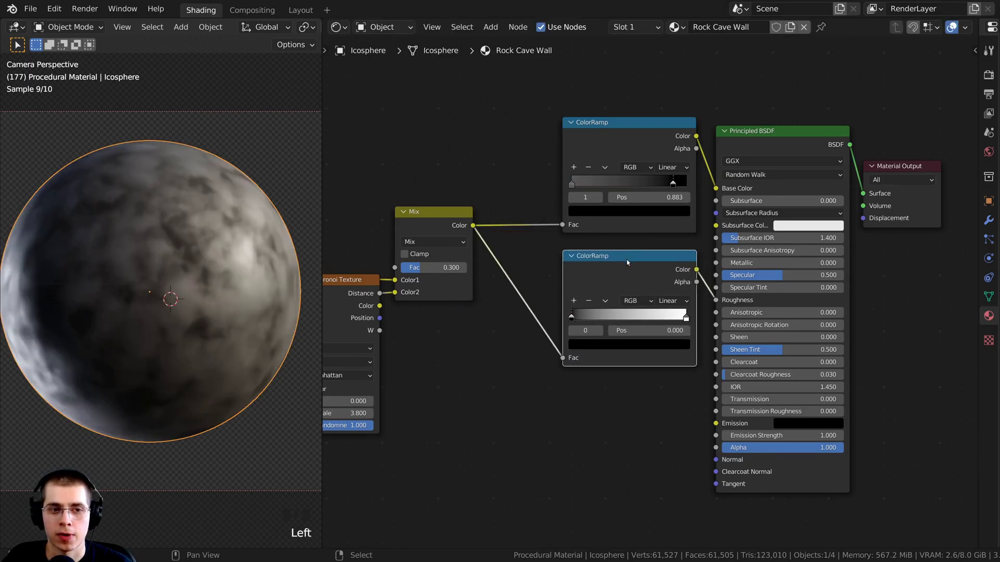
# Step: Darken the white stop of the Roughness ColorRamp to a light grey with hex EEEEEE
pyautogui.scroll(3, 626, 259)
pyautogui.click(667, 343)
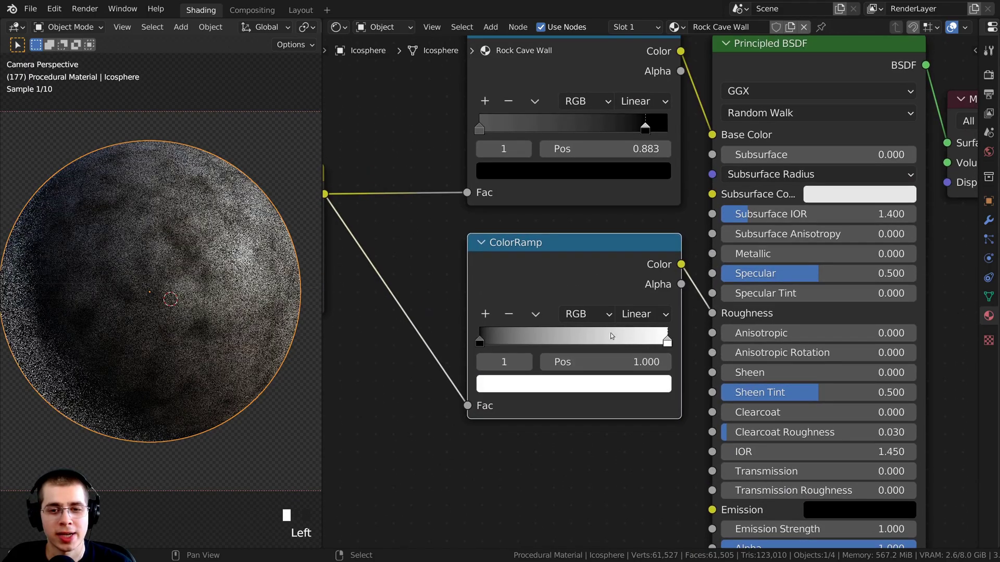
pyautogui.scroll(-1, 652, 512)
pyautogui.click(589, 401)
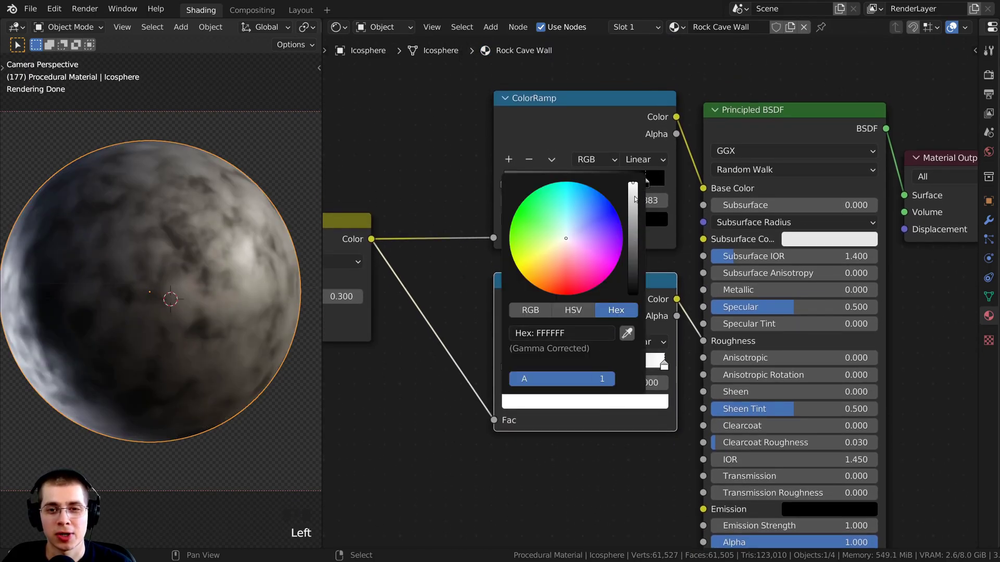
pyautogui.click(633, 199)
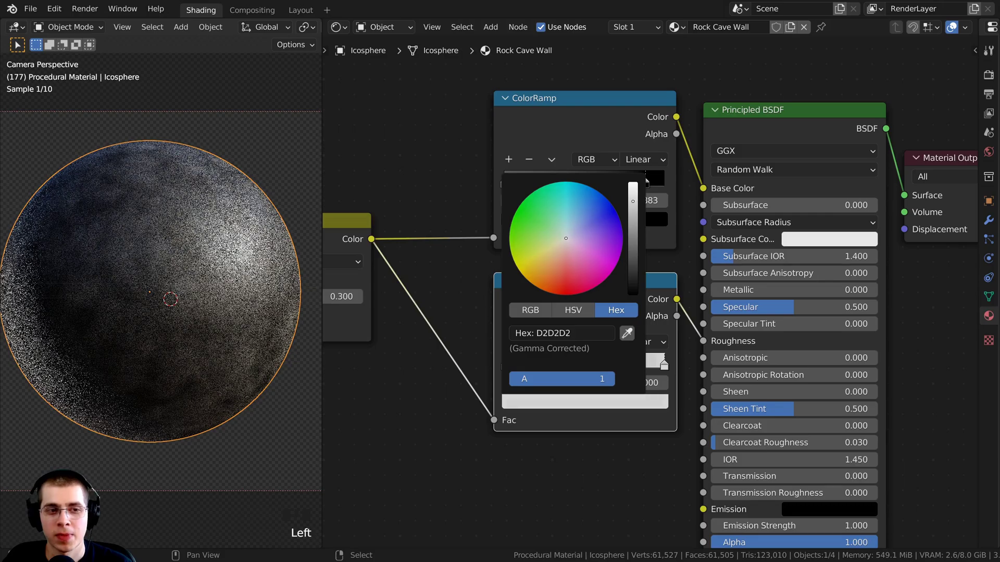
pyautogui.moveTo(632, 199)
pyautogui.mouseDown()
pyautogui.moveTo(633, 273)
pyautogui.moveTo(633, 187)
pyautogui.moveTo(633, 198)
pyautogui.mouseUp()
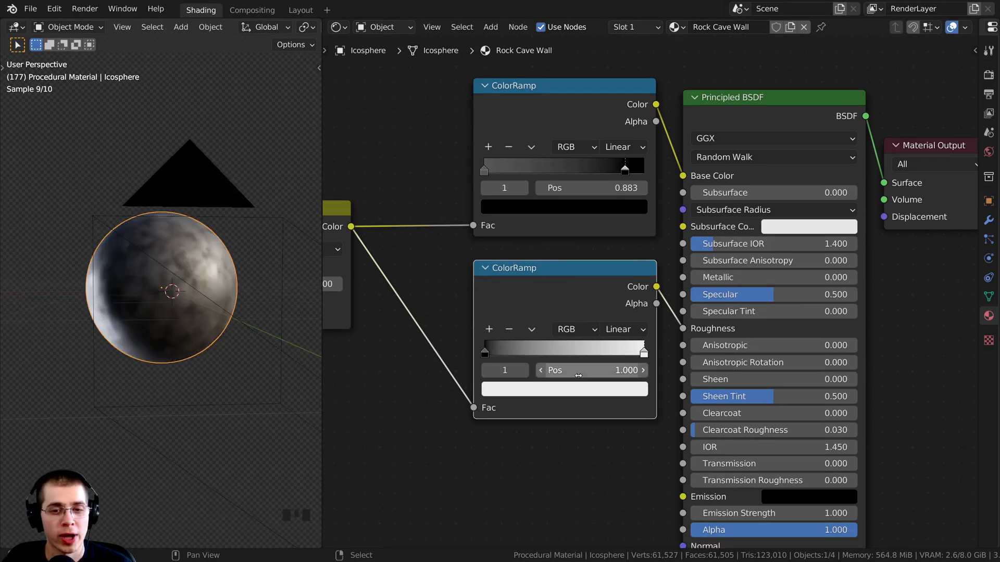
pyautogui.click(575, 391)
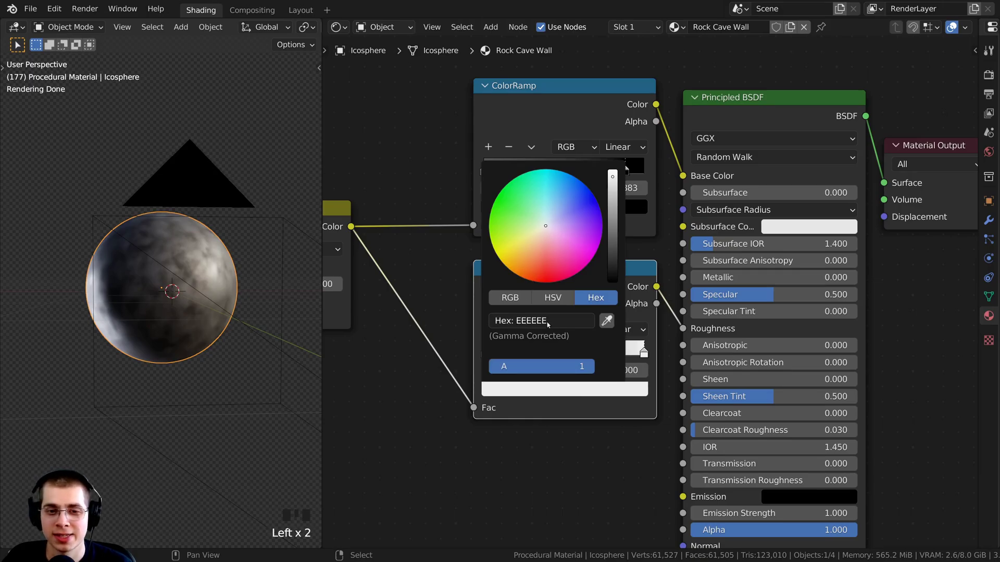
pyautogui.scroll(2, 648, 294)
pyautogui.click(575, 391)
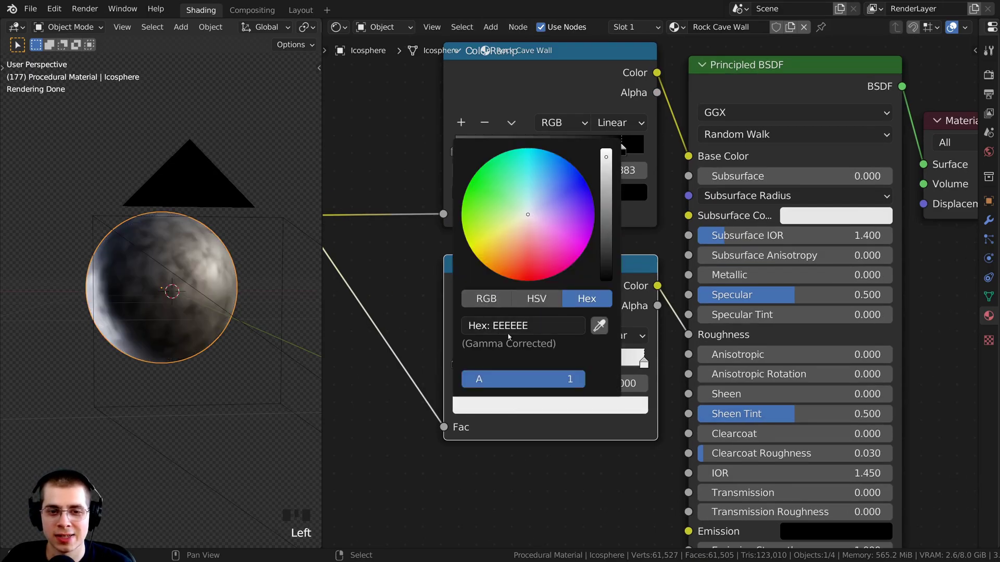
# Step: Lighten the black stop of the Roughness ColorRamp to a dark grey, hex 262626, keeping it at position 0.000
pyautogui.moveTo(499, 313); pyautogui.dragTo(518, 294, button='middle')
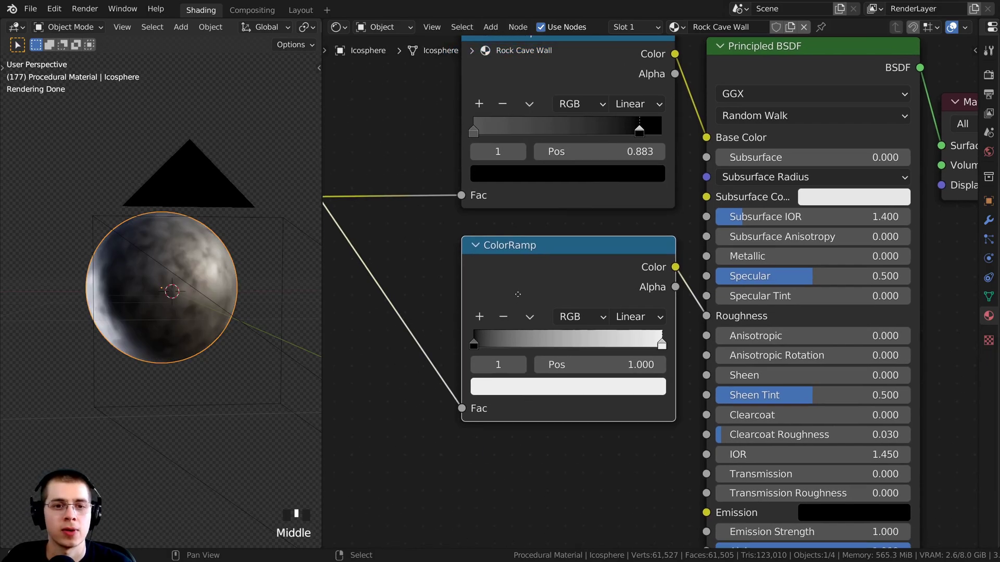
pyautogui.scroll(1, 518, 294)
pyautogui.moveTo(517, 294); pyautogui.dragTo(491, 307)
pyautogui.moveTo(488, 292); pyautogui.dragTo(519, 313, button='middle')
pyautogui.scroll(2, 143, 351)
pyautogui.press('KP_0')
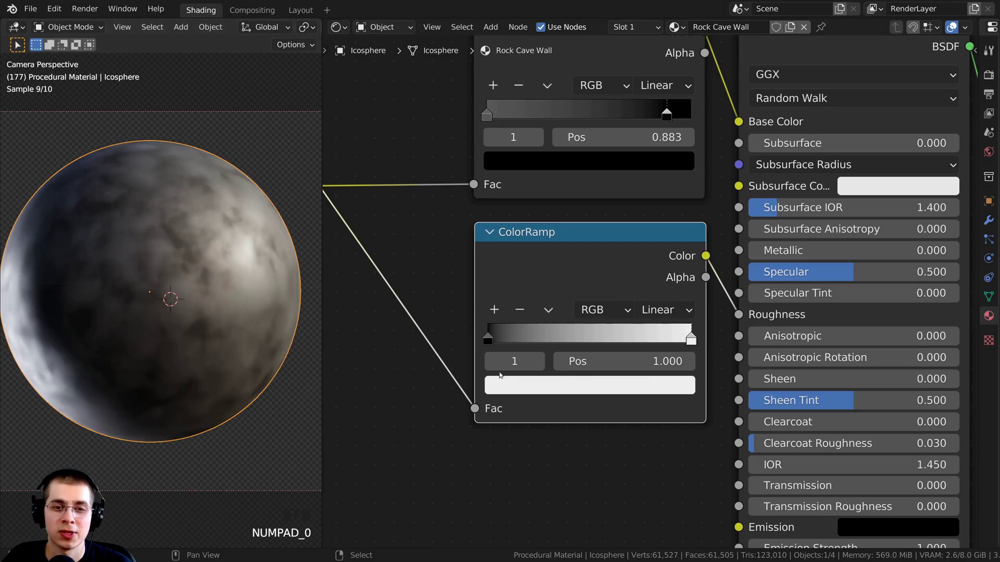
pyautogui.click(485, 333)
pyautogui.scroll(-1, 486, 333)
pyautogui.moveTo(561, 379); pyautogui.dragTo(562, 400, button='middle')
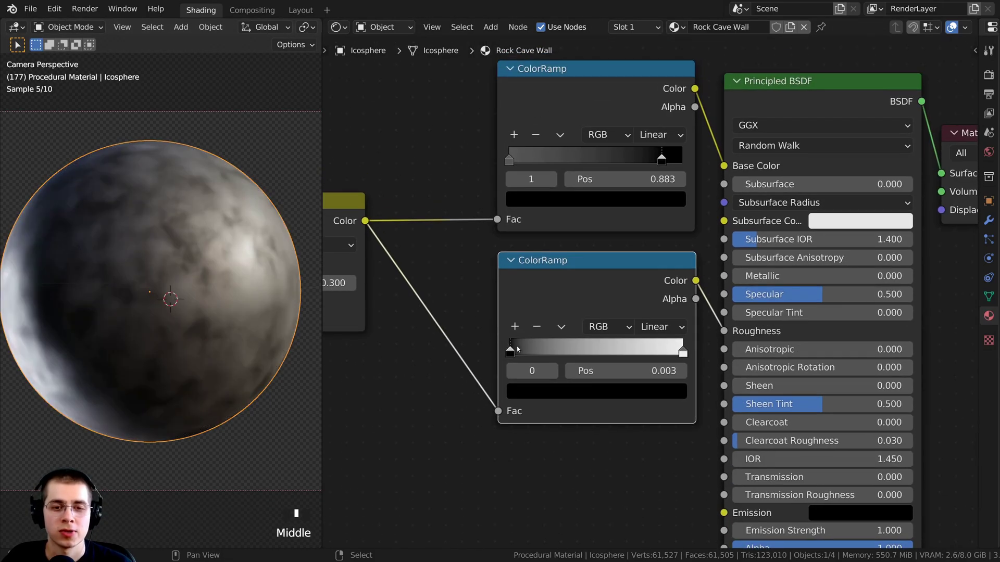
pyautogui.click(561, 392)
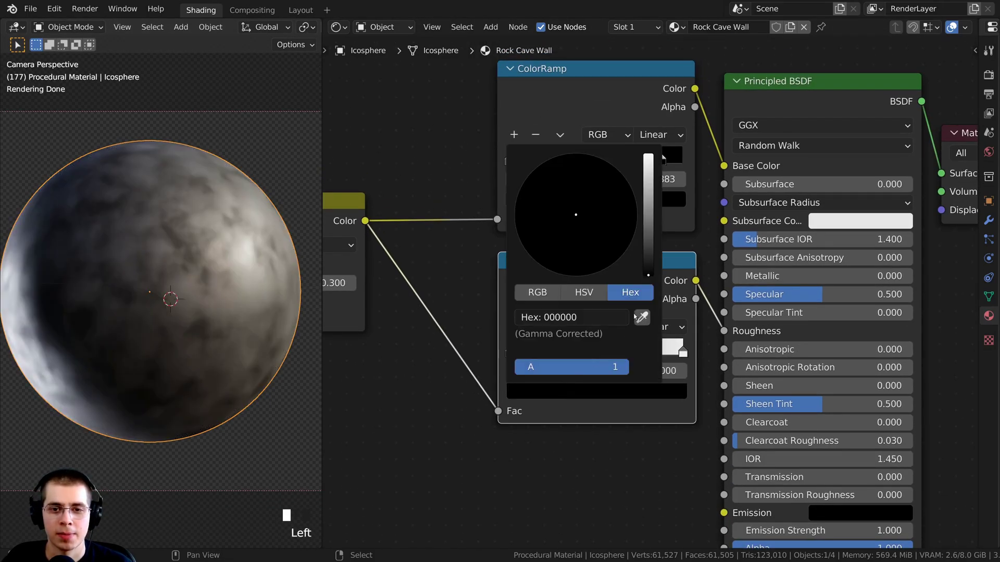
pyautogui.scroll(4, 662, 156)
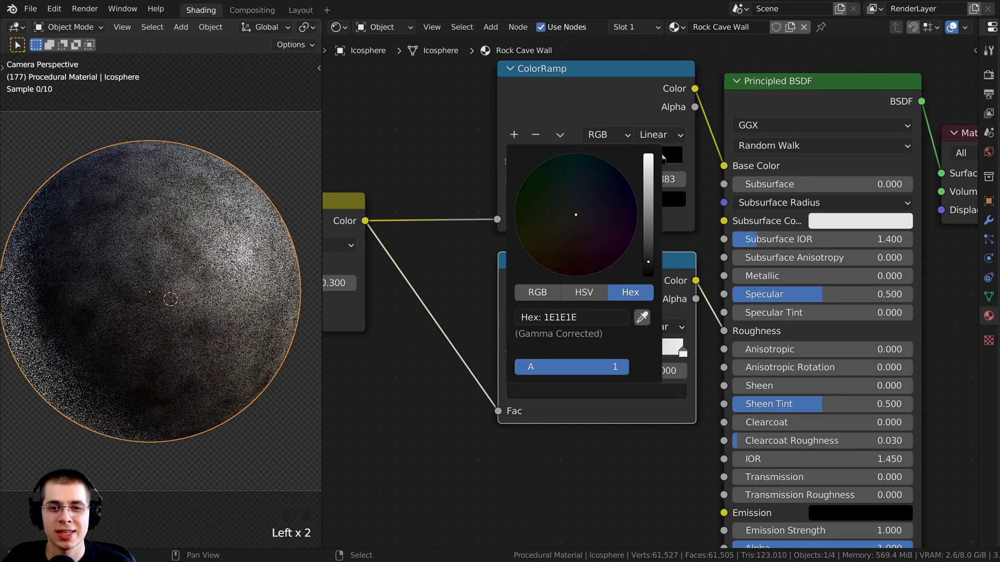
pyautogui.moveTo(648, 260); pyautogui.dragTo(648, 258)
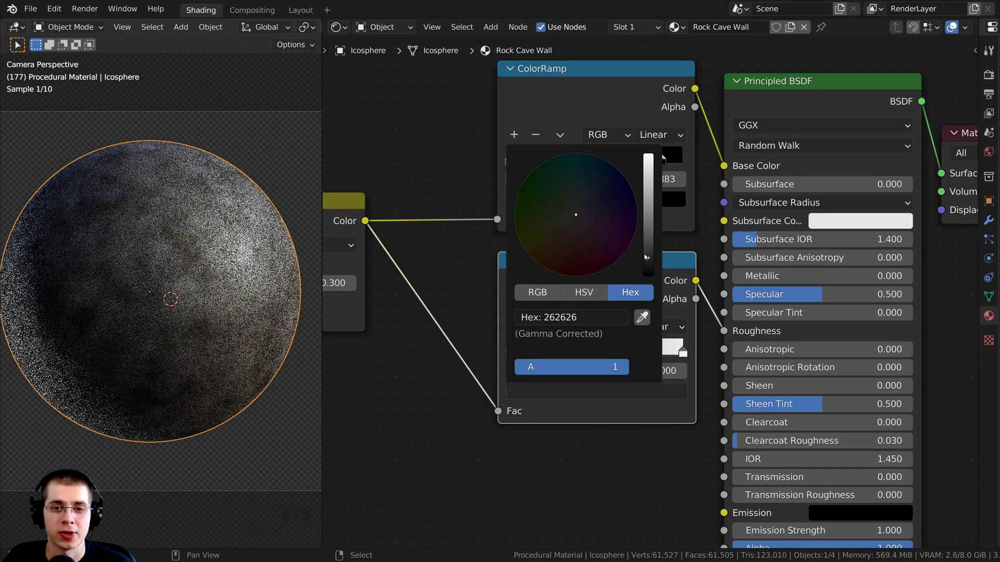
pyautogui.hotkey('ctrl', 'v')
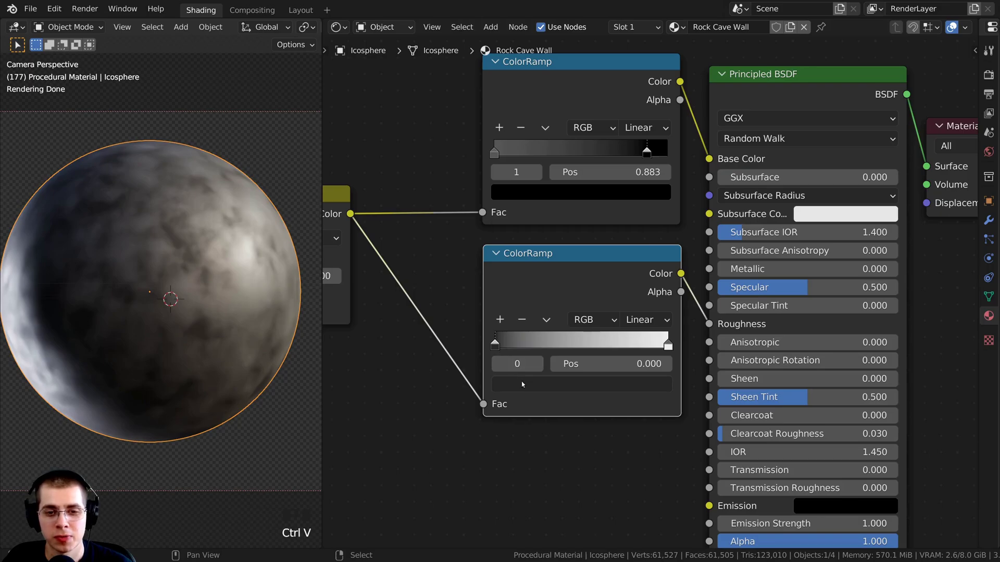
pyautogui.click(522, 384)
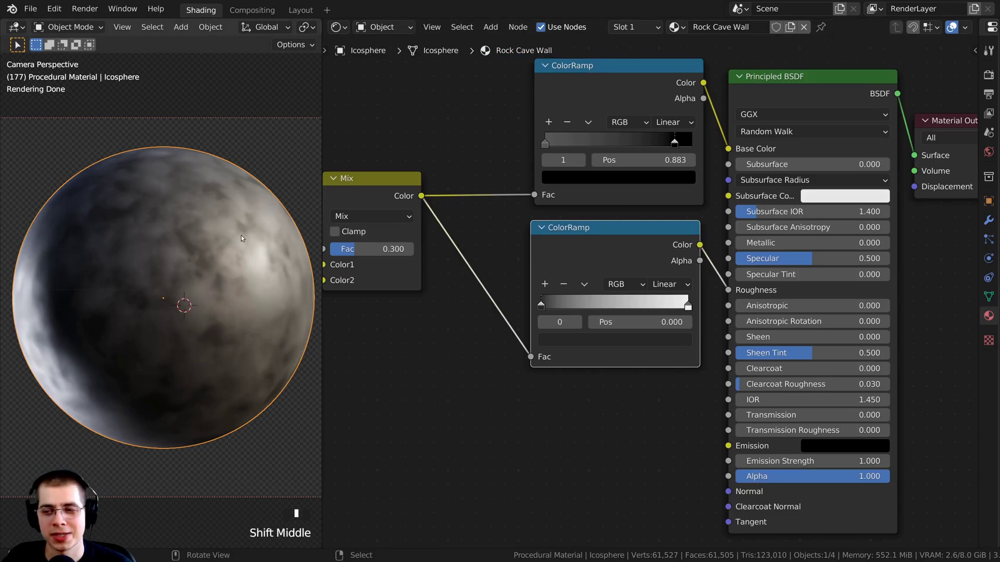
# Step: Connect the Voronoi Texture's Distance output to the Principled BSDF's Normal input and widen the node editor
pyautogui.keyDown('shift'); pyautogui.moveTo(133, 276); pyautogui.dragTo(125, 276, button='middle'); pyautogui.keyUp('shift')
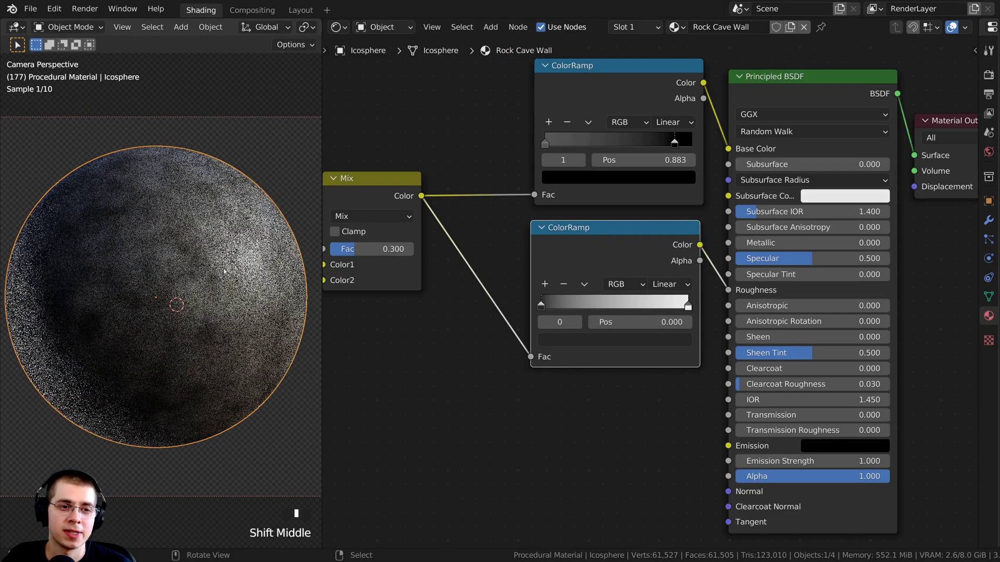
pyautogui.scroll(-3, 574, 276)
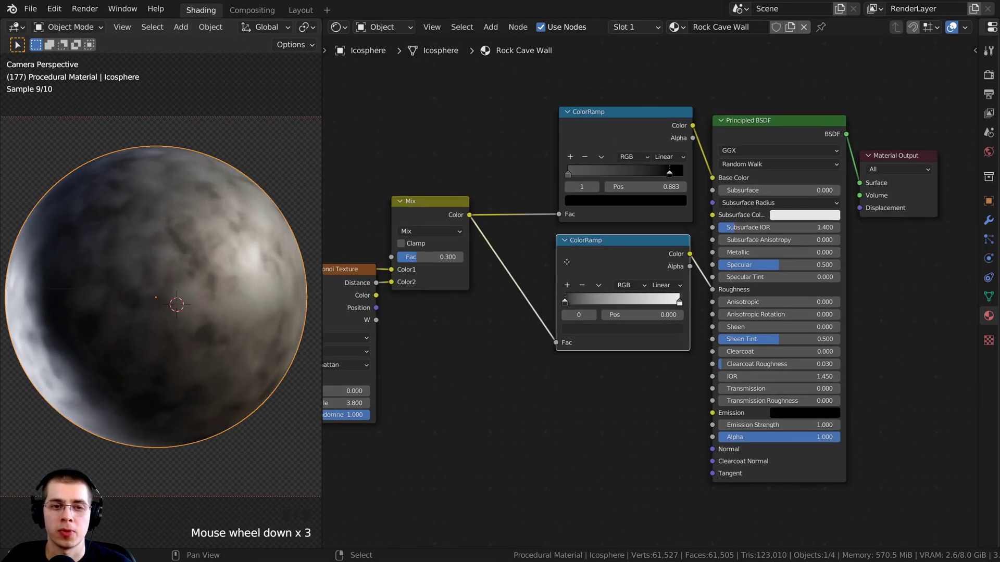
pyautogui.moveTo(382, 332); pyautogui.dragTo(489, 277, button='middle')
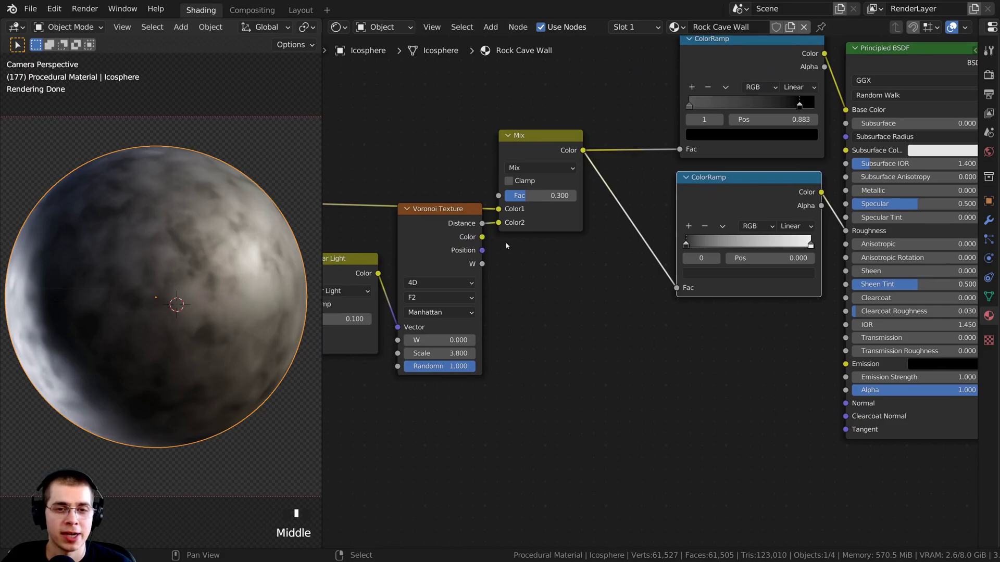
pyautogui.moveTo(843, 404); pyautogui.dragTo(679, 358)
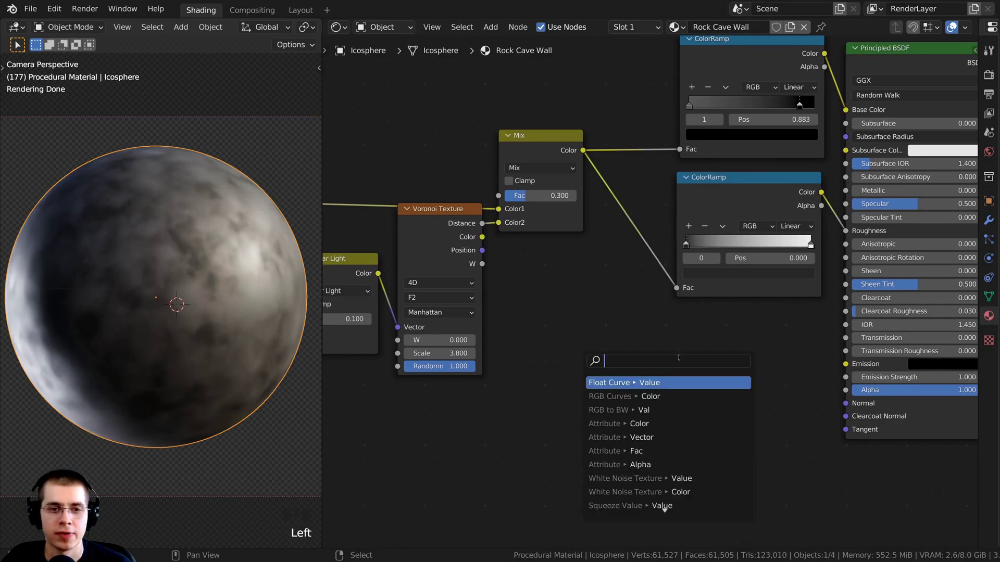
pyautogui.moveTo(441, 234); pyautogui.dragTo(439, 244)
pyautogui.moveTo(655, 217); pyautogui.dragTo(633, 214, button='middle')
pyautogui.scroll(1, 633, 214)
pyautogui.moveTo(378, 242); pyautogui.dragTo(369, 222, button='middle')
pyautogui.moveTo(322, 212); pyautogui.dragTo(278, 213)
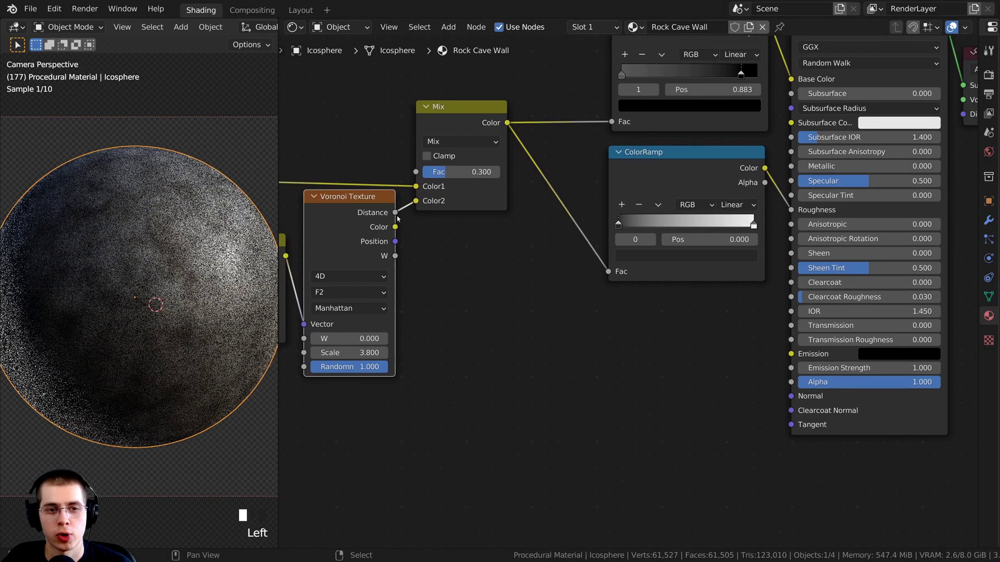
pyautogui.moveTo(396, 213); pyautogui.dragTo(790, 396)
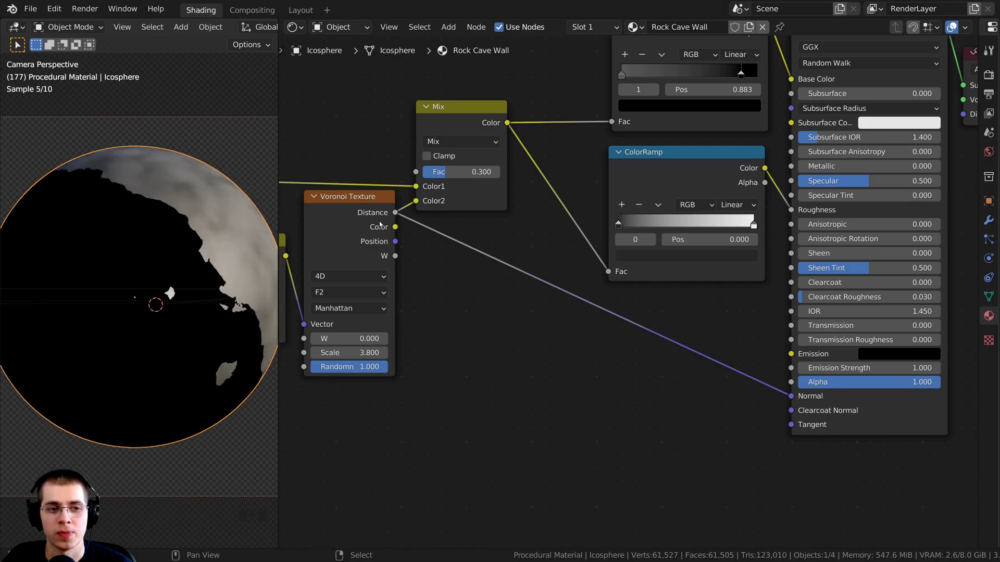
pyautogui.keyDown('shift'); pyautogui.moveTo(275, 222); pyautogui.dragTo(269, 224, button='middle'); pyautogui.keyUp('shift')
pyautogui.moveTo(276, 224); pyautogui.dragTo(262, 224)
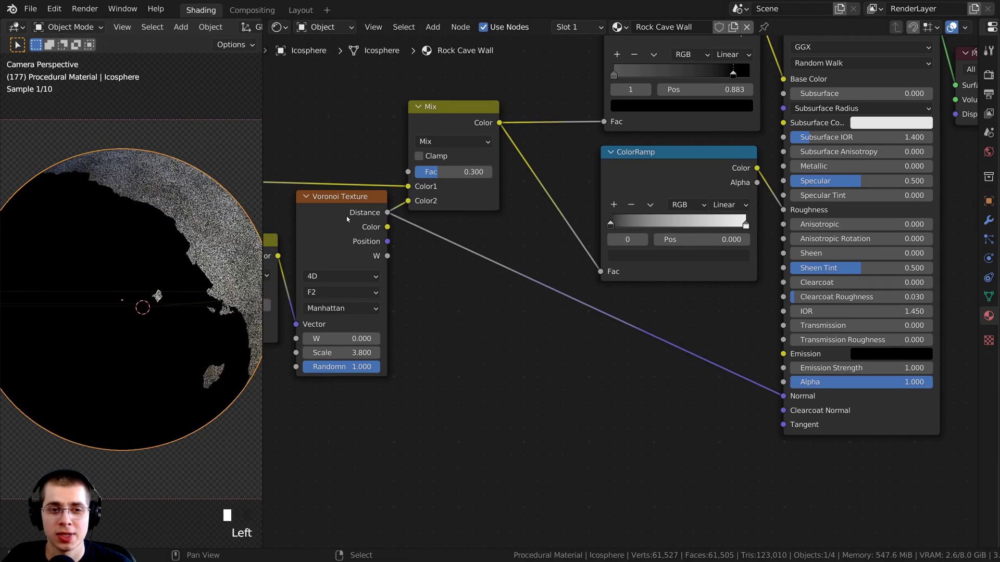
pyautogui.moveTo(388, 212); pyautogui.dragTo(508, 231)
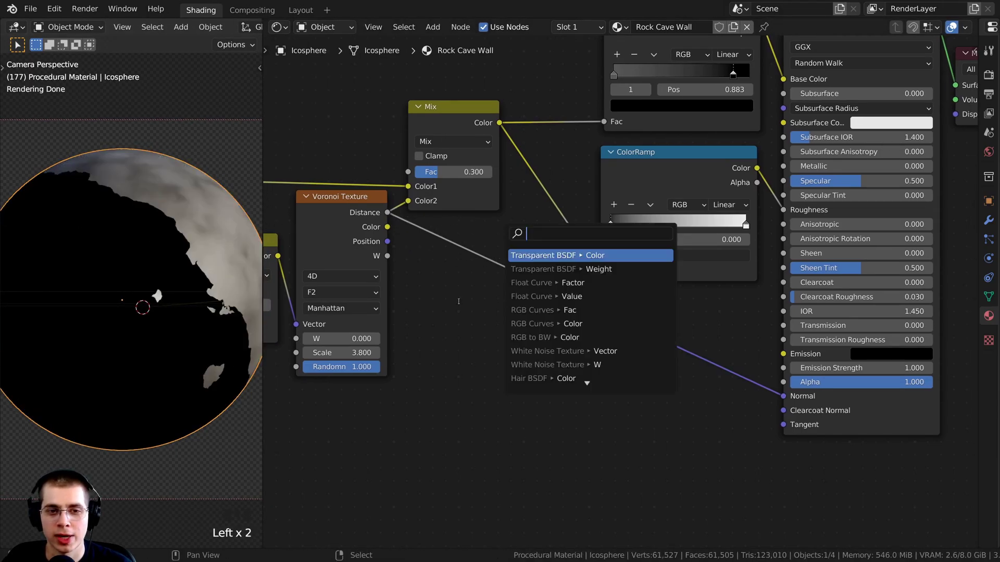
pyautogui.click(817, 416)
pyautogui.moveTo(784, 397); pyautogui.dragTo(784, 397)
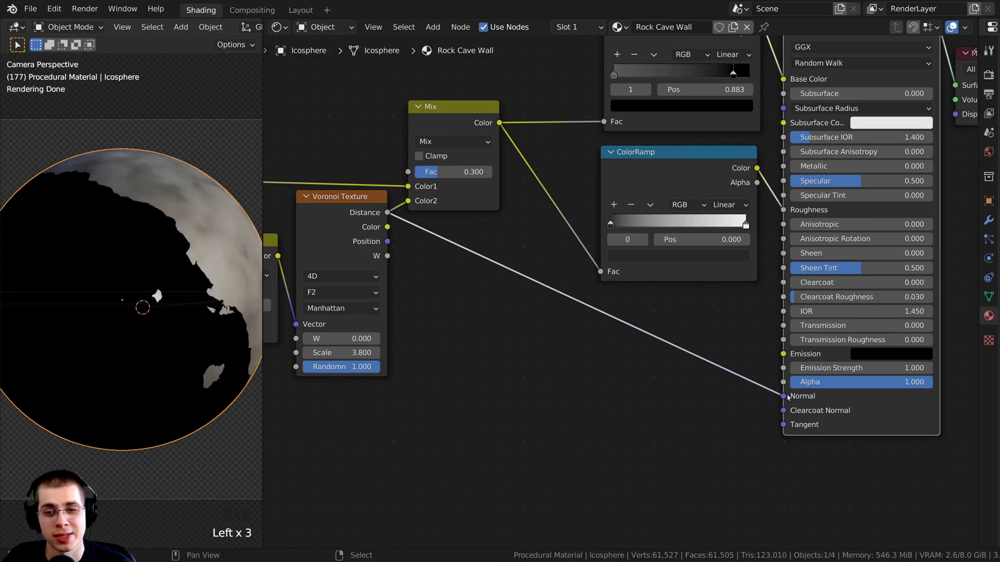
pyautogui.moveTo(388, 213); pyautogui.dragTo(513, 229)
pyautogui.moveTo(748, 275); pyautogui.dragTo(736, 314, button='middle')
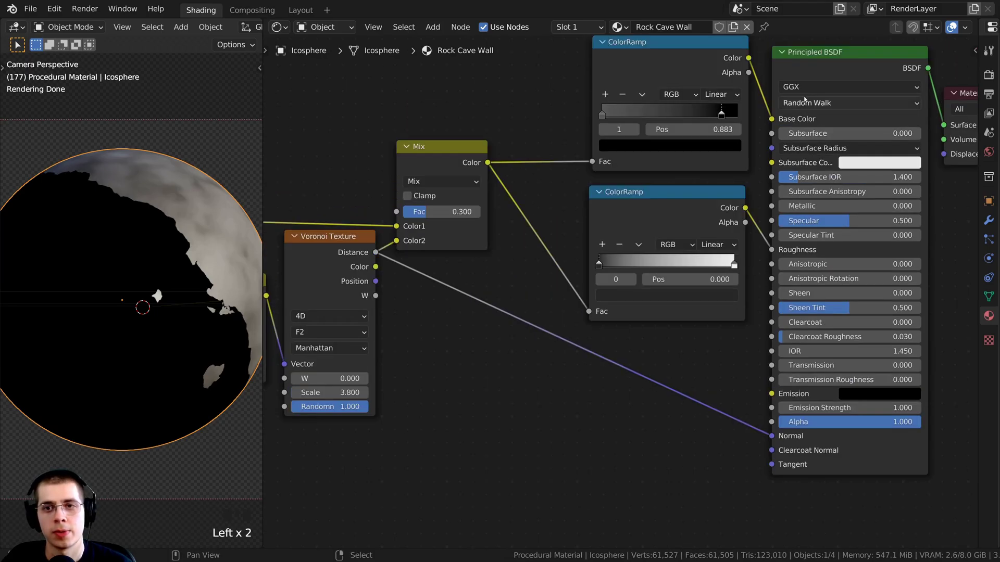
# Step: Insert a Bump node before the Principled BSDF's Normal input and connect the Voronoi Texture's Distance output to its Height
pyautogui.click(807, 56)
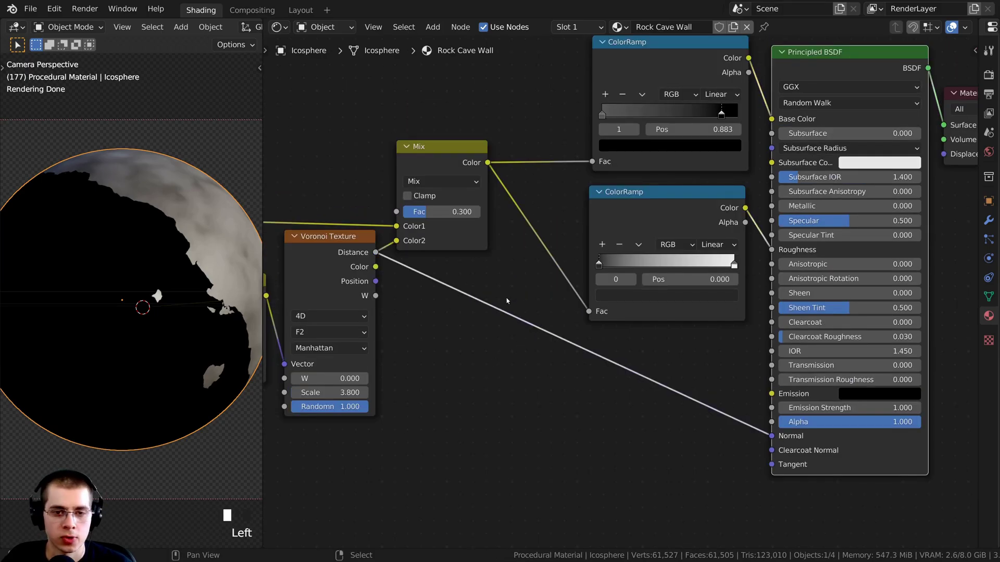
pyautogui.hotkey('shift', 'a')
pyautogui.click(454, 297)
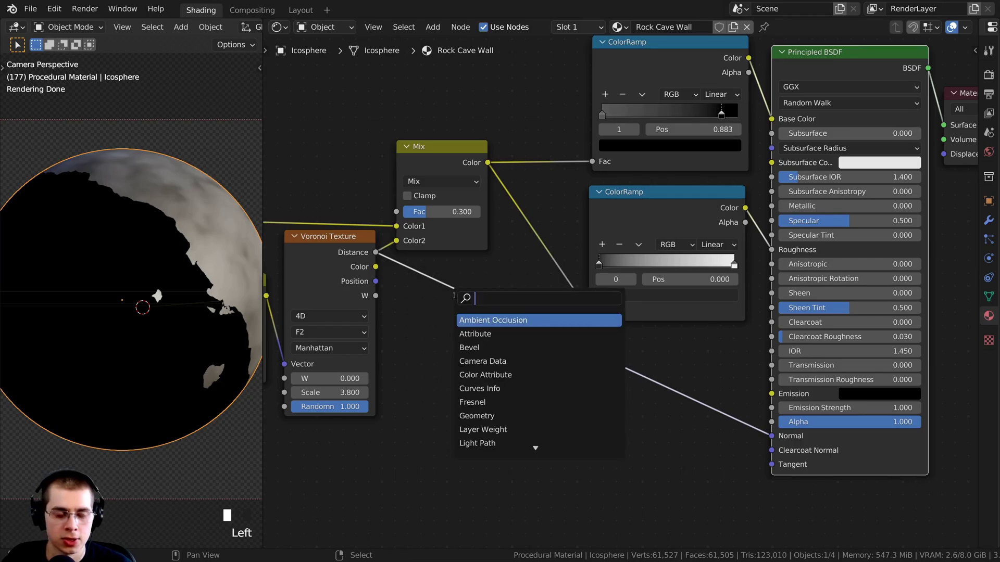
pyautogui.write('bum')
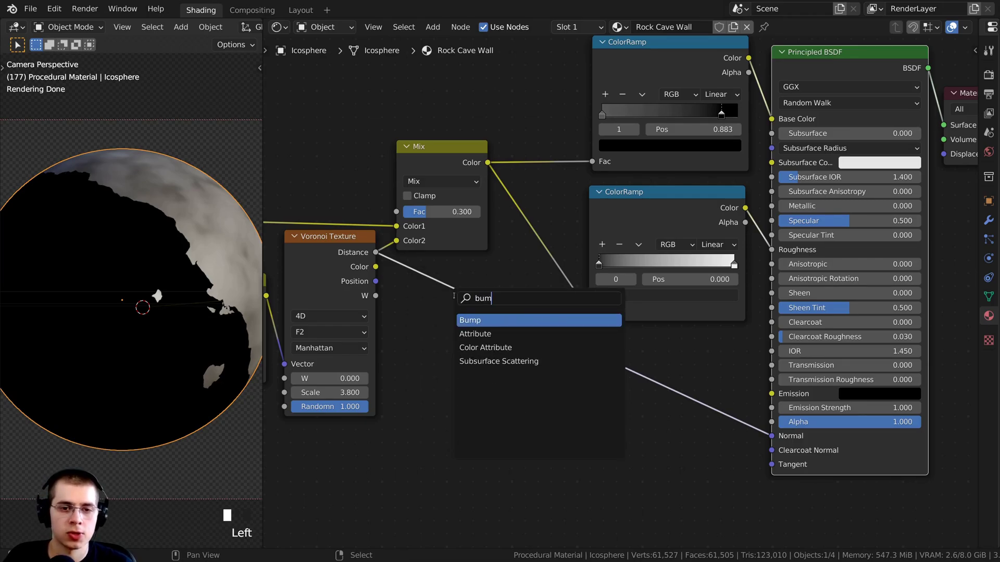
pyautogui.click(474, 319)
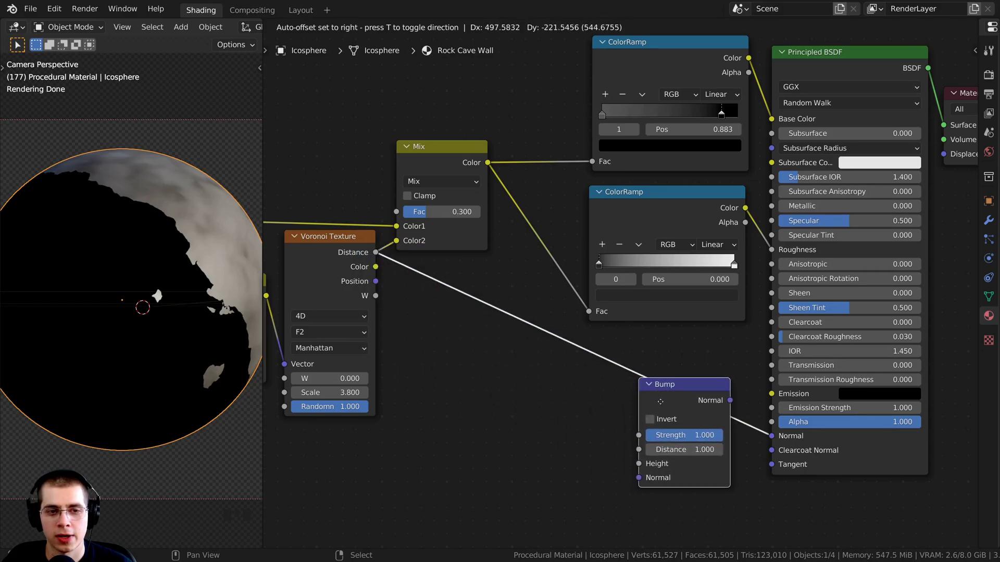
pyautogui.click(660, 401)
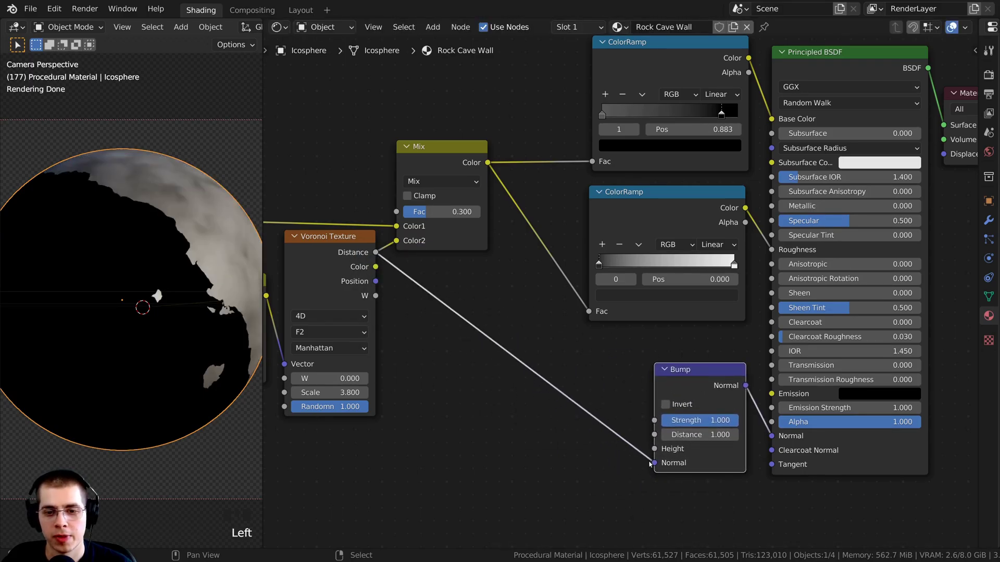
pyautogui.moveTo(650, 464); pyautogui.dragTo(654, 449)
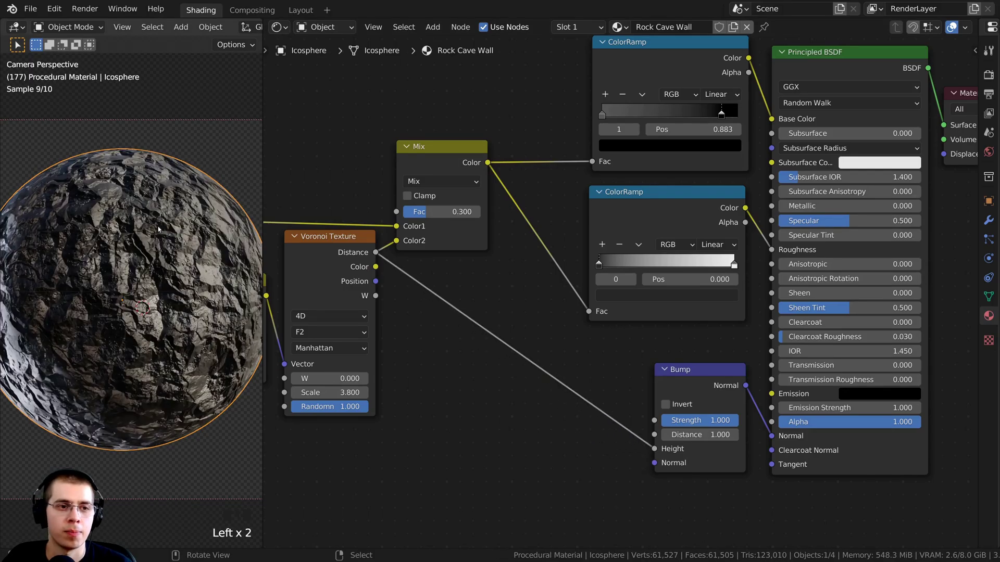
# Step: Set the Bump node's Strength to 0.1
pyautogui.scroll(-1, 158, 229)
pyautogui.moveTo(680, 376); pyautogui.dragTo(659, 370)
pyautogui.moveTo(675, 355); pyautogui.dragTo(673, 309, button='middle')
pyautogui.scroll(2, 673, 313)
pyautogui.moveTo(673, 336); pyautogui.dragTo(682, 336)
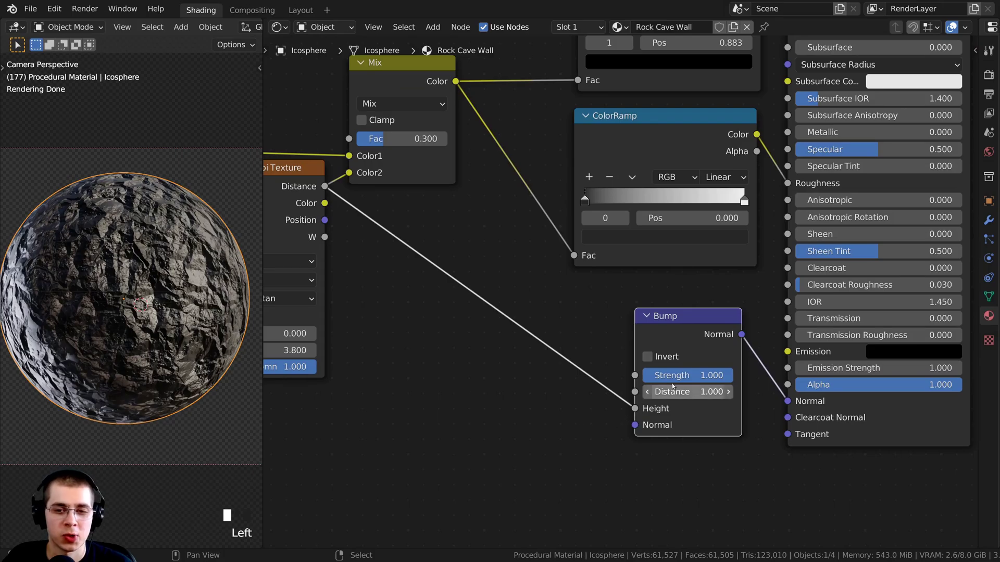
pyautogui.click(656, 376)
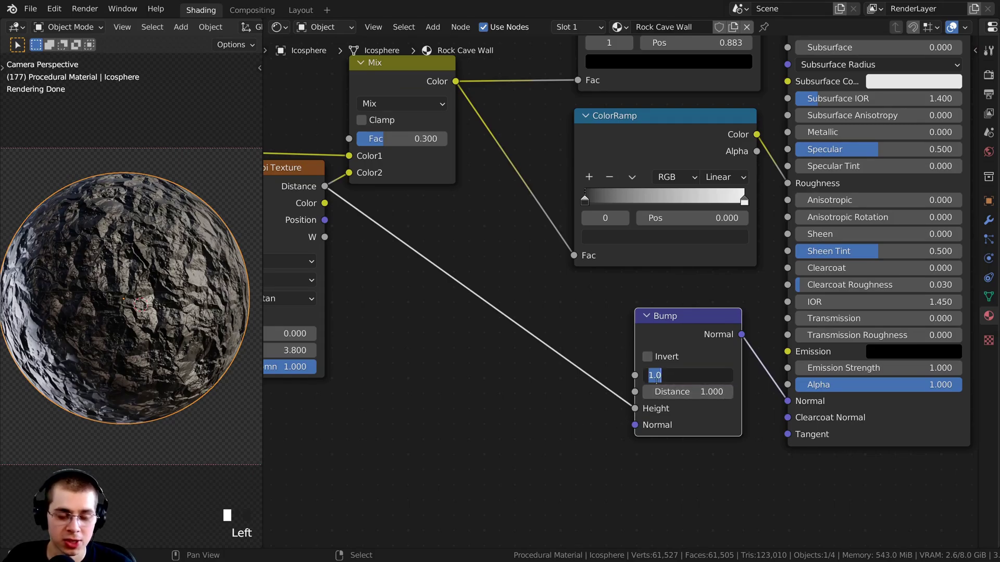
pyautogui.write('.1')
pyautogui.press('Return')
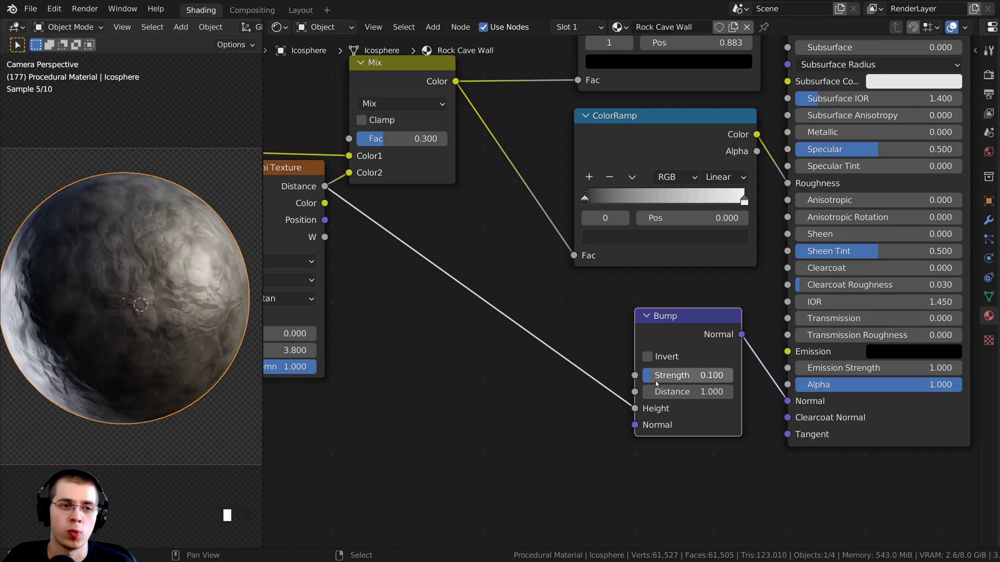
# Step: Move the Material Output node slightly up and further away from the Principled BSDF
pyautogui.keyDown('shift'); pyautogui.moveTo(202, 283); pyautogui.dragTo(171, 308, button='middle'); pyautogui.keyUp('shift')
pyautogui.scroll(3, 610, 317)
pyautogui.scroll(3, 170, 292)
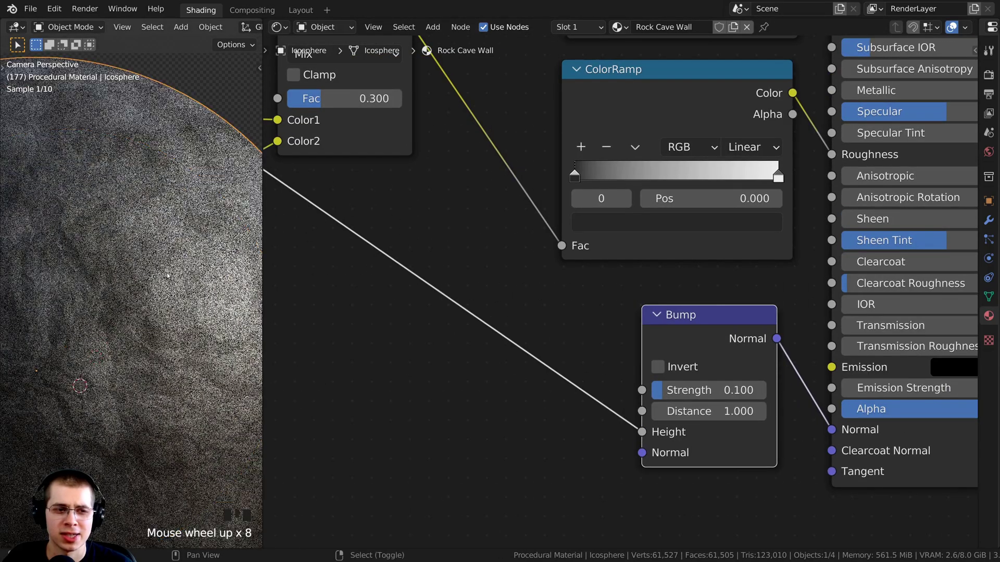
pyautogui.keyDown('shift'); pyautogui.moveTo(166, 273); pyautogui.dragTo(92, 369, button='middle'); pyautogui.keyUp('shift')
pyautogui.scroll(-6, 646, 289)
pyautogui.scroll(-3, 648, 289)
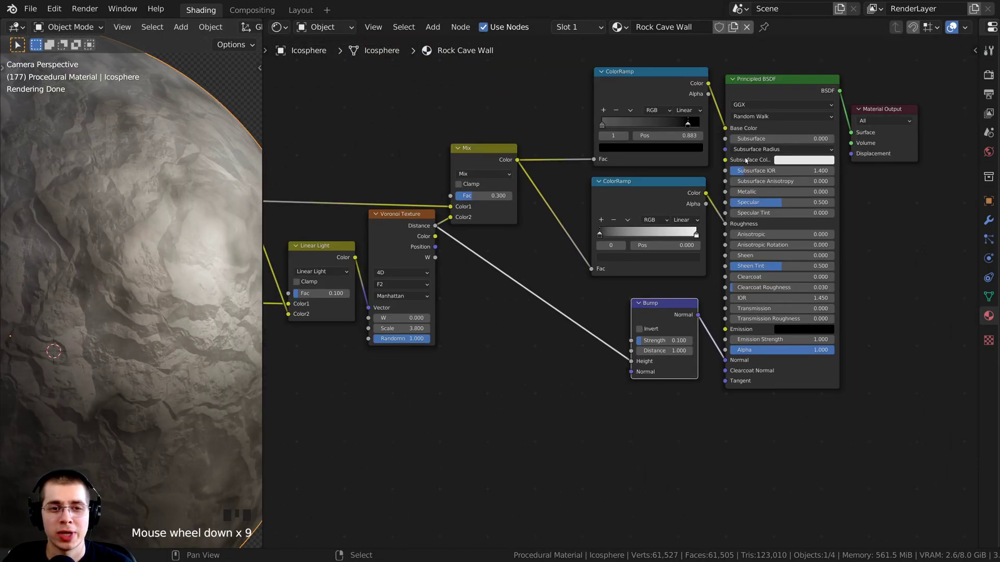
pyautogui.moveTo(864, 112); pyautogui.dragTo(877, 90)
pyautogui.moveTo(863, 132); pyautogui.dragTo(802, 213)
pyautogui.click(914, 232)
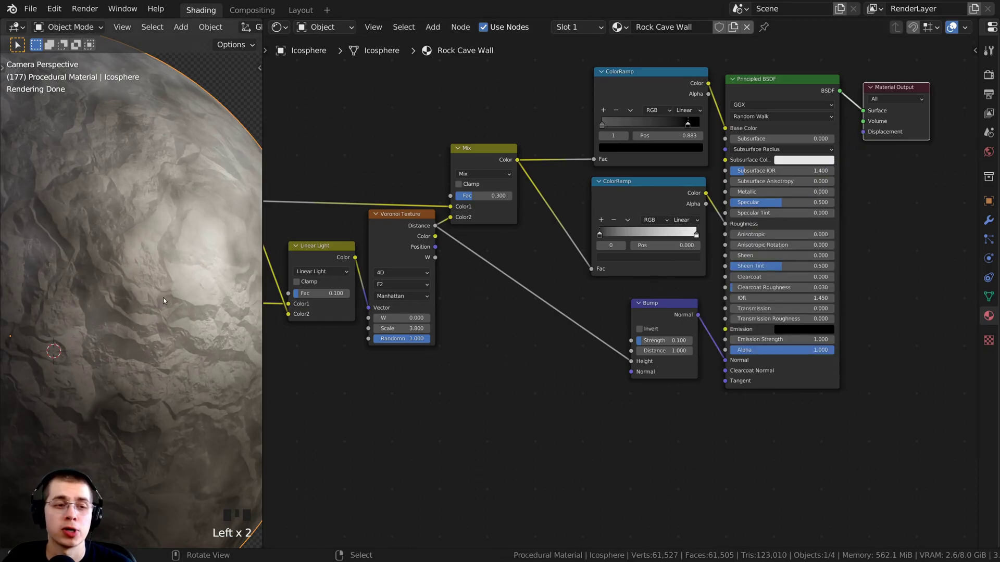
# Step: Try raising the Bump node's Strength to about 0.614 and cancel the change
pyautogui.scroll(3, 635, 291)
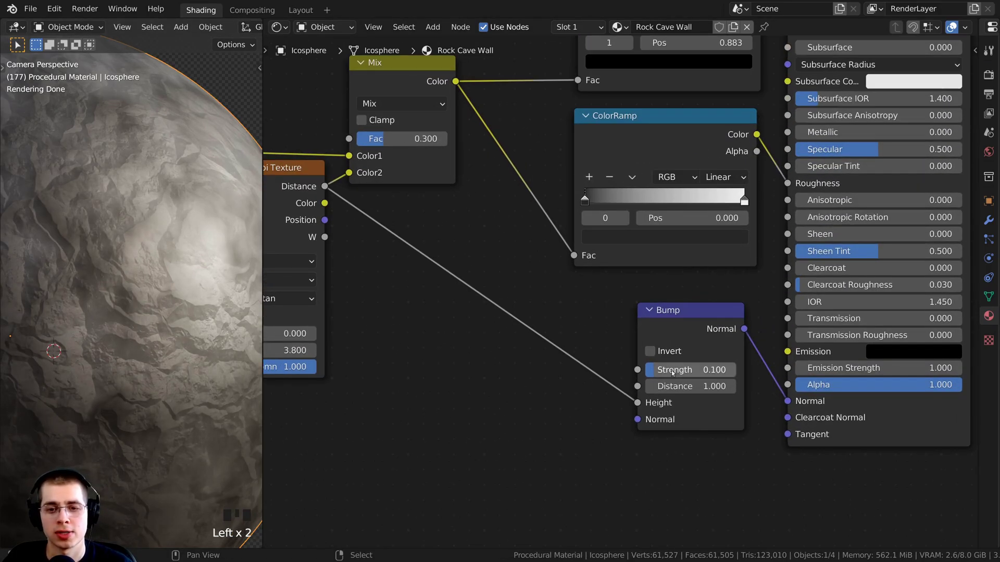
pyautogui.moveTo(671, 370); pyautogui.dragTo(729, 370)
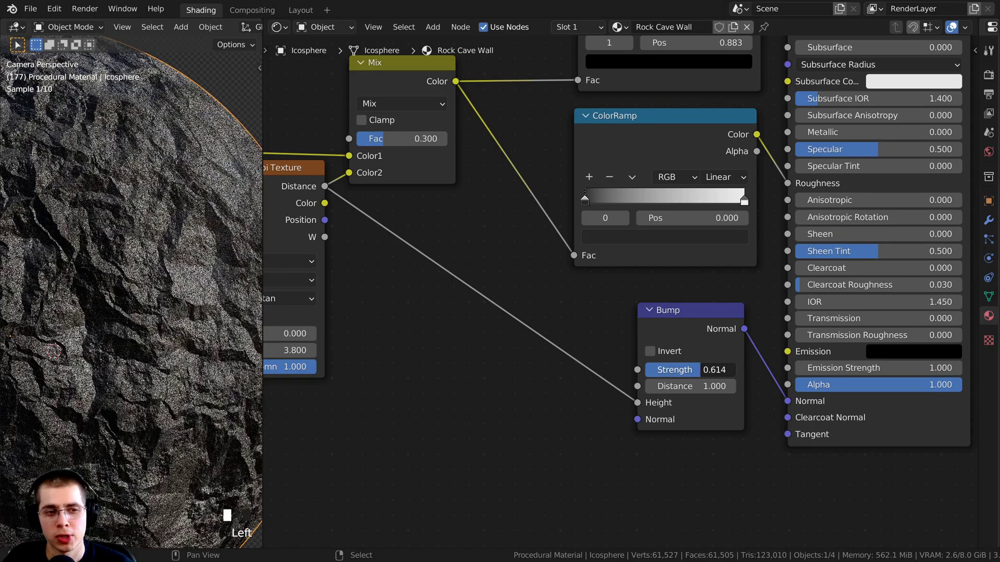
pyautogui.rightClick(679, 370)
pyautogui.moveTo(689, 335); pyautogui.dragTo(687, 333)
pyautogui.scroll(-5, 672, 348)
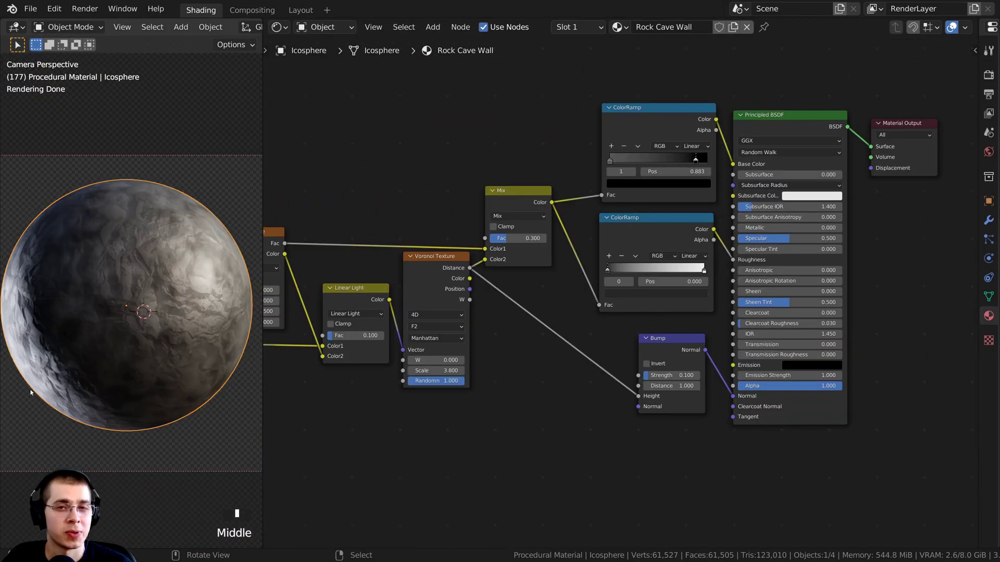
# Step: Connect the Voronoi Texture's Distance output to the Material Output's Displacement input and check the sphere through the camera
pyautogui.scroll(1, 449, 288)
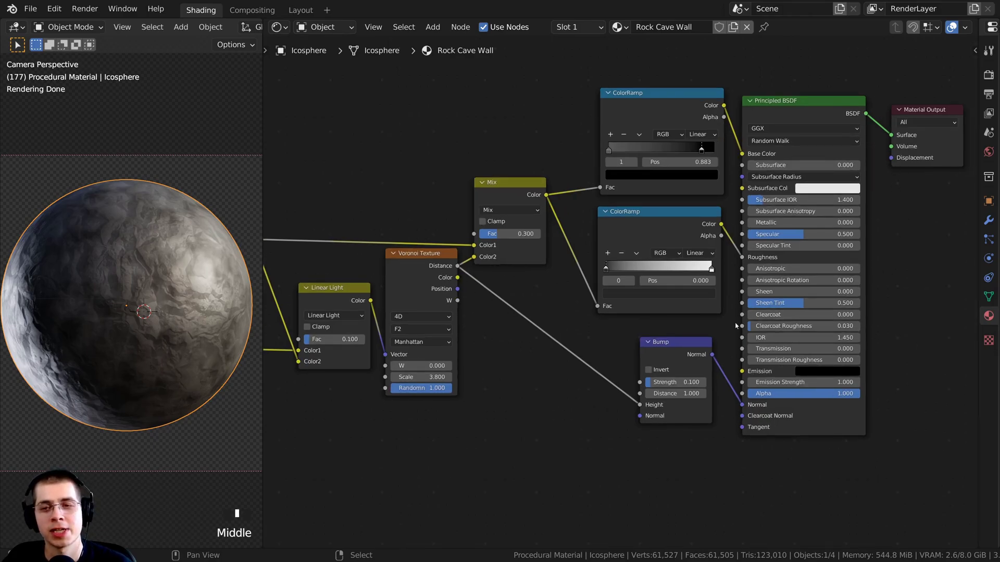
pyautogui.scroll(1, 461, 296)
pyautogui.moveTo(499, 287); pyautogui.dragTo(459, 323, button='middle')
pyautogui.click(348, 293)
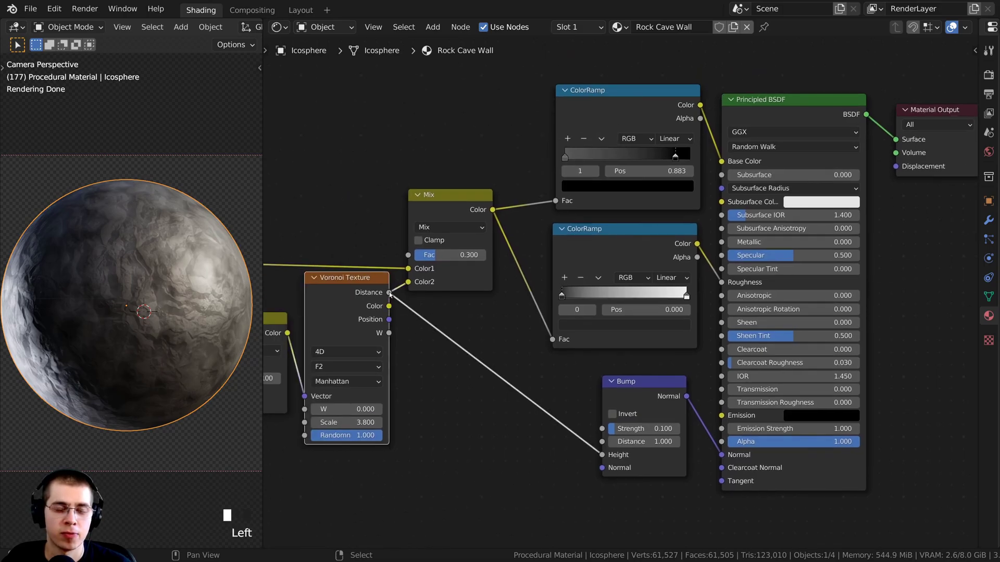
pyautogui.moveTo(389, 293); pyautogui.dragTo(895, 168)
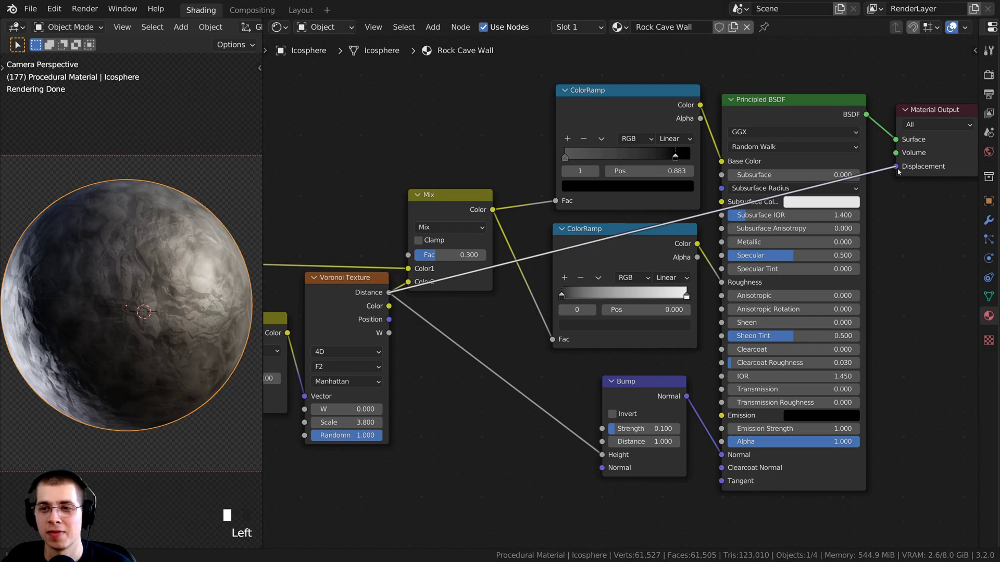
pyautogui.moveTo(645, 386); pyautogui.dragTo(642, 383)
pyautogui.moveTo(108, 239); pyautogui.dragTo(217, 230, button='middle')
pyautogui.scroll(-2, 182, 238)
pyautogui.press('KP_0')
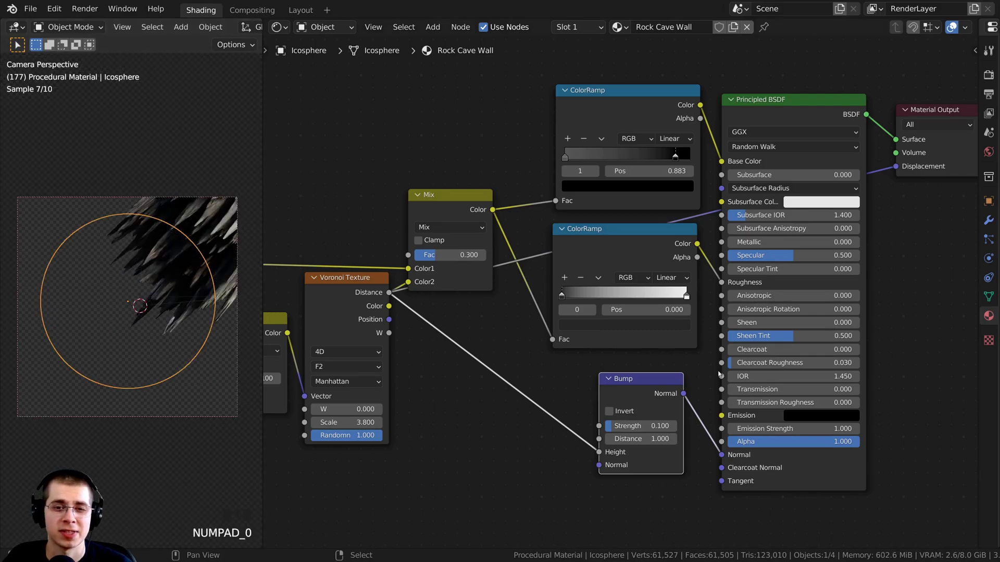
pyautogui.moveTo(789, 177); pyautogui.dragTo(739, 163, button='middle')
pyautogui.moveTo(587, 379); pyautogui.dragTo(594, 385)
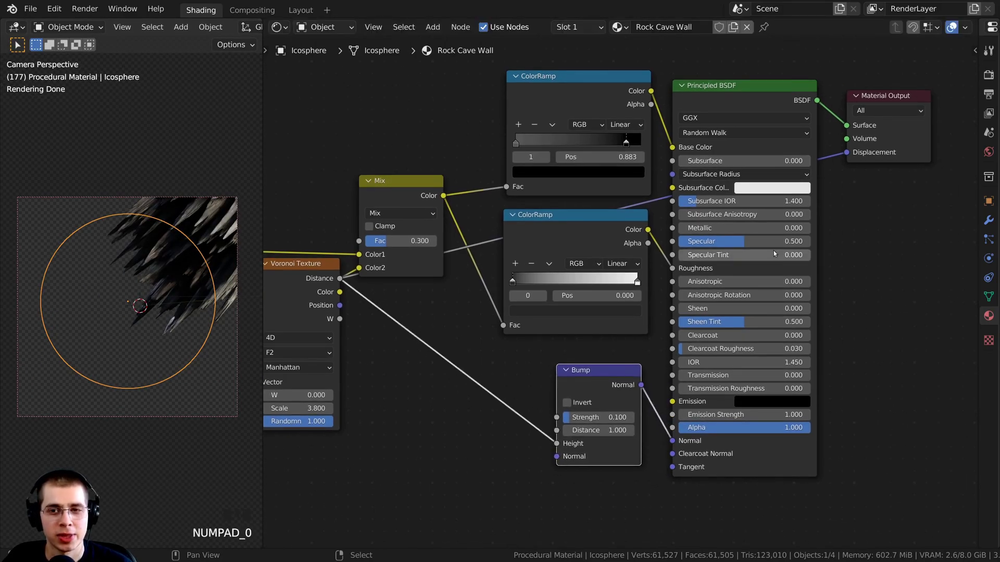
pyautogui.scroll(3, 774, 254)
pyautogui.scroll(-5, 457, 425)
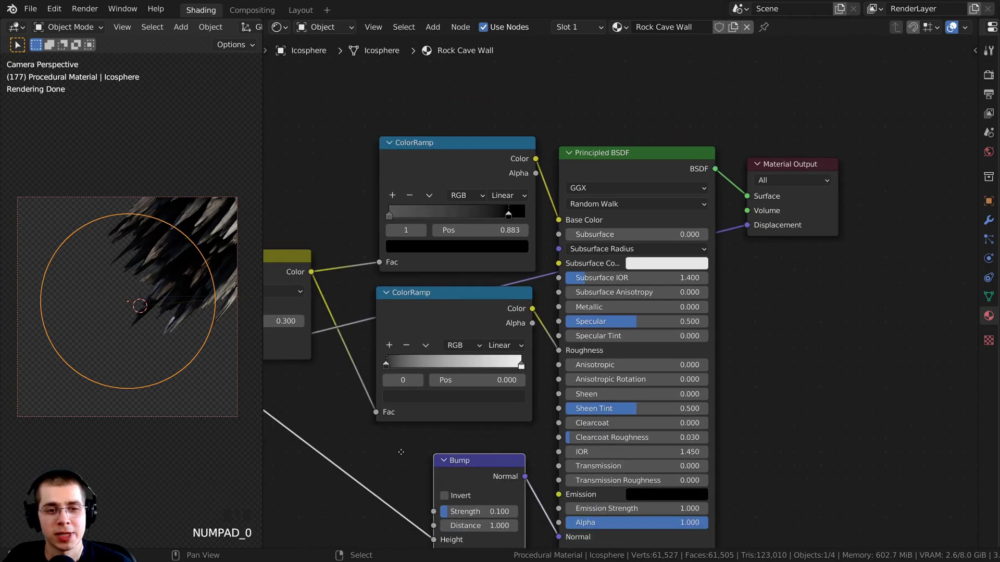
pyautogui.moveTo(401, 453); pyautogui.dragTo(704, 394, button='middle')
pyautogui.scroll(3, 436, 350)
pyautogui.scroll(-4, 620, 391)
# Step: Insert a Displacement node into the link between the Voronoi Texture's Distance output and the Material Output's Displacement input
pyautogui.moveTo(620, 392); pyautogui.dragTo(504, 374, button='middle')
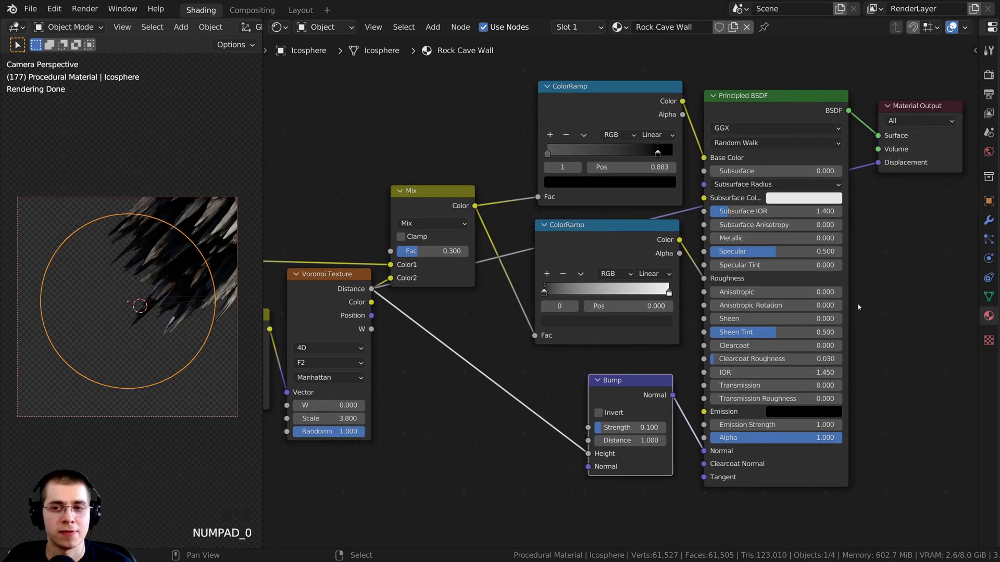
pyautogui.moveTo(474, 415); pyautogui.dragTo(465, 407, button='middle')
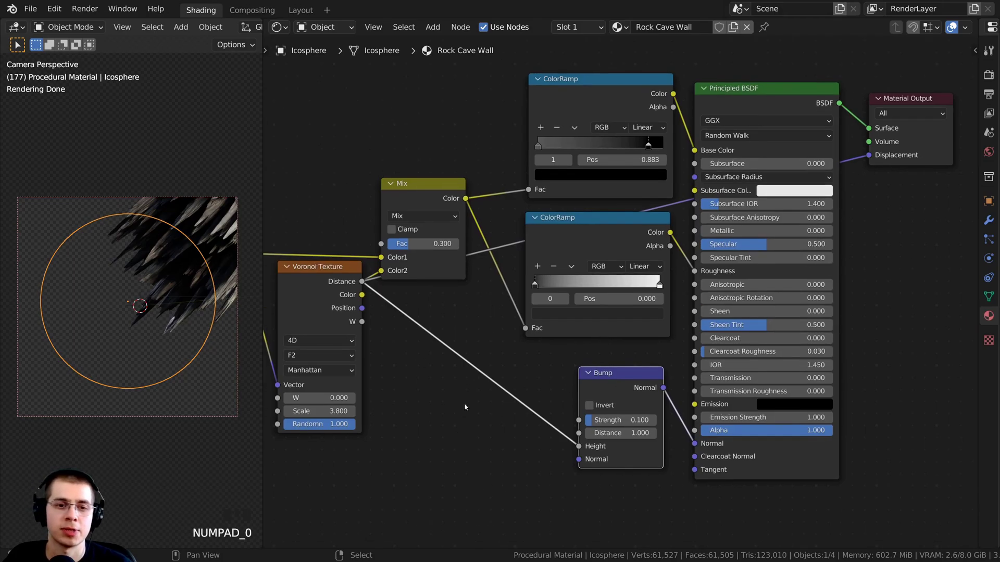
pyautogui.hotkey('shift', 'a')
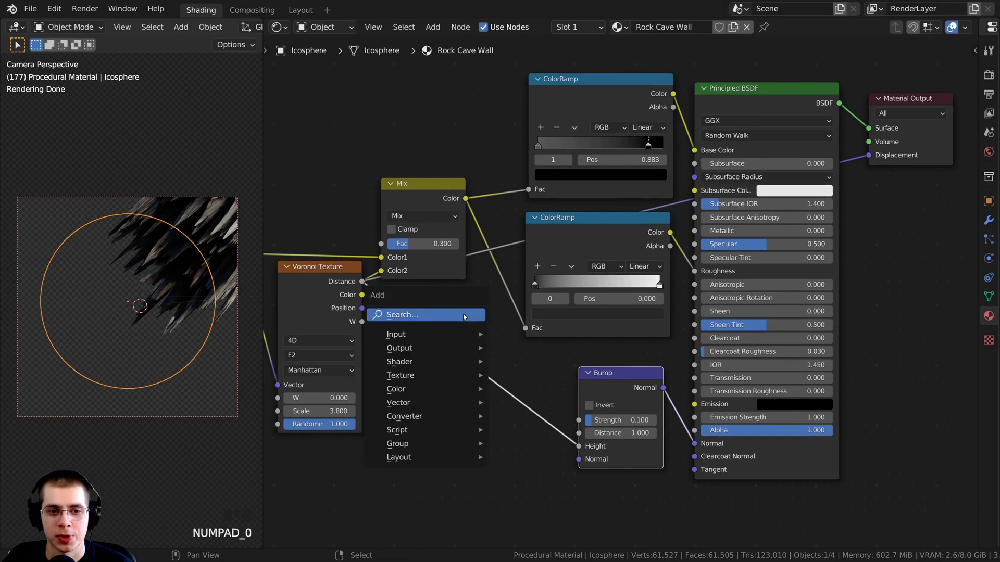
pyautogui.click(425, 315)
pyautogui.write('dis')
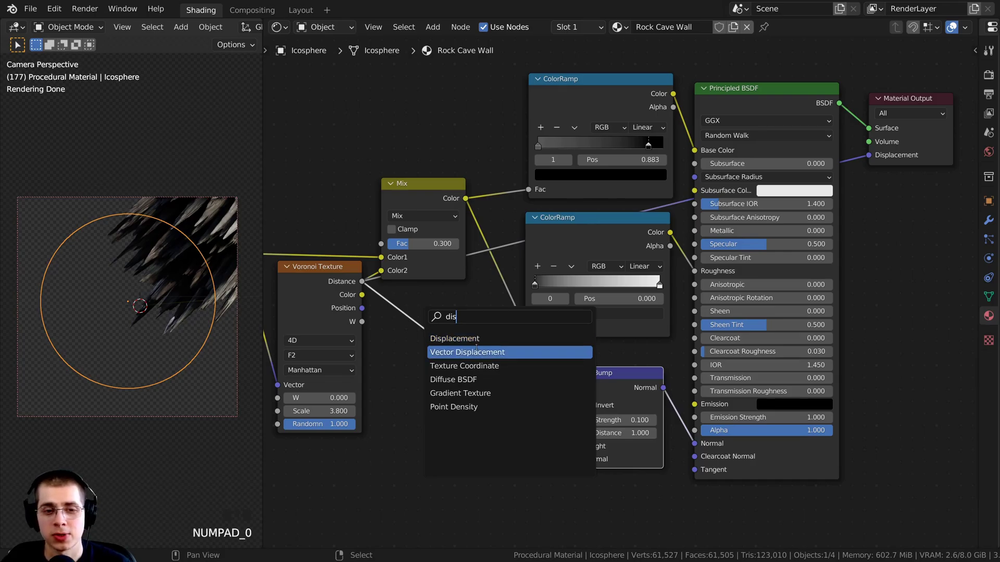
pyautogui.click(468, 339)
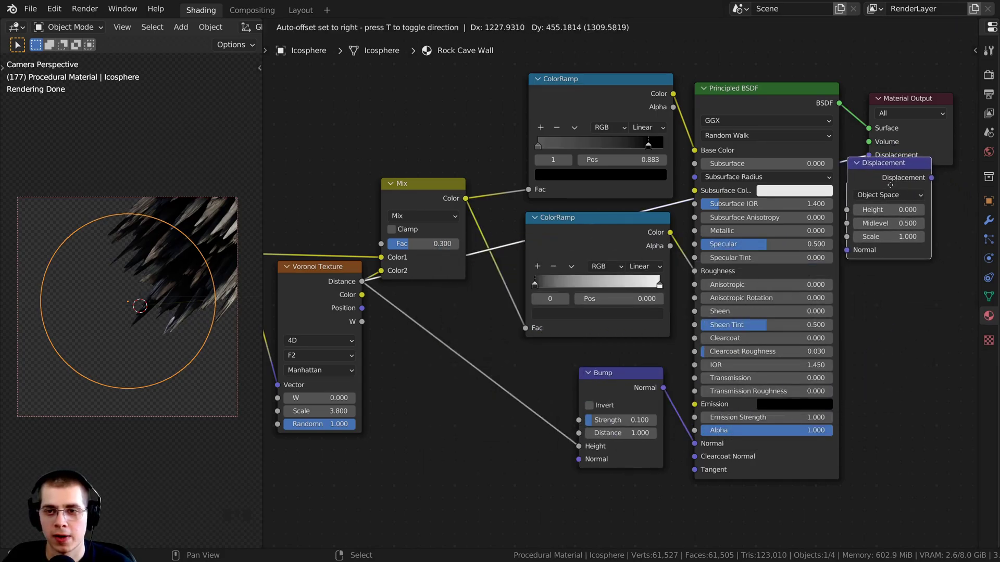
pyautogui.click(886, 182)
# Step: Place the Displacement node below the Principled BSDF and move the Bump node closer to the Roughness ColorRamp
pyautogui.moveTo(778, 178); pyautogui.dragTo(792, 522)
pyautogui.moveTo(792, 523); pyautogui.dragTo(736, 428, button='middle')
pyautogui.scroll(-3, 786, 402)
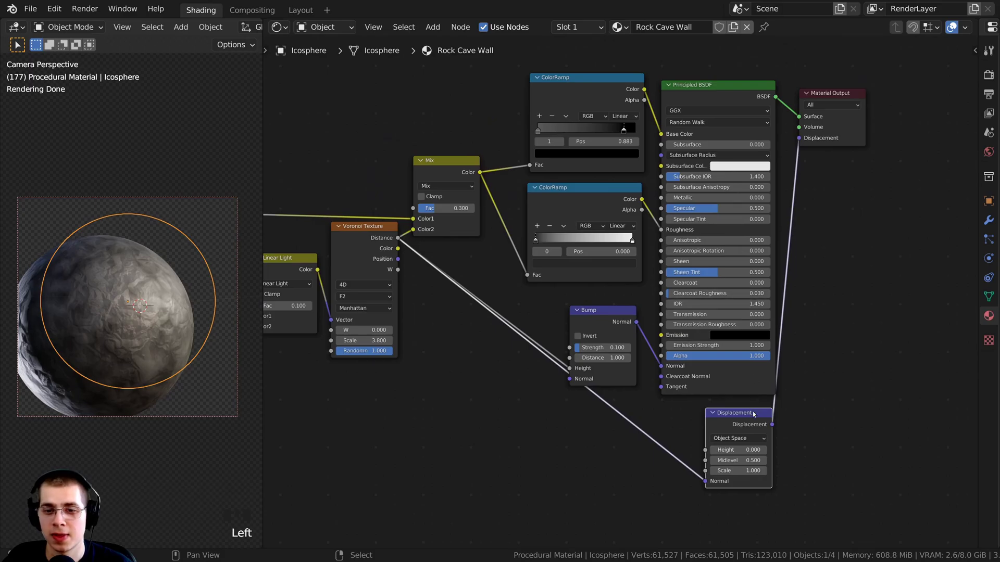
pyautogui.moveTo(752, 412); pyautogui.dragTo(760, 410)
pyautogui.moveTo(584, 426); pyautogui.dragTo(591, 417, button='middle')
pyautogui.scroll(1, 591, 416)
pyautogui.moveTo(613, 291); pyautogui.dragTo(613, 275)
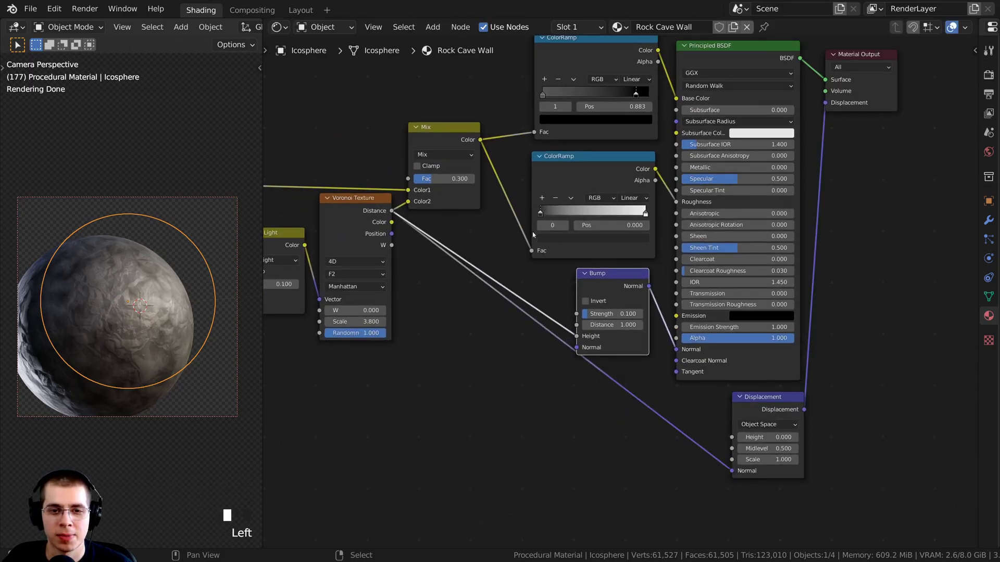
pyautogui.moveTo(745, 410); pyautogui.dragTo(740, 409)
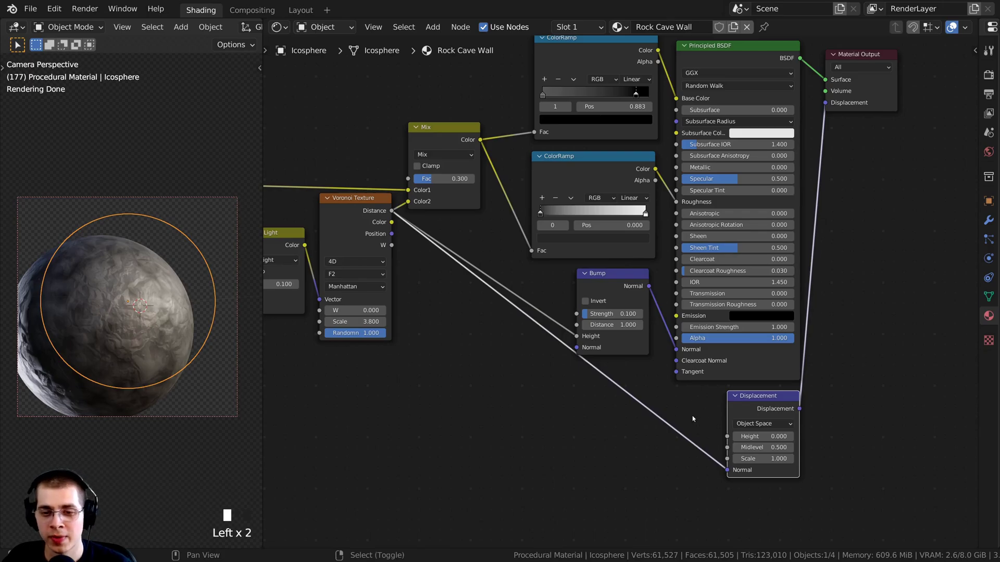
# Step: Add a reroute point on the link from Voronoi Distance to the Displacement node and place it below the Voronoi Texture
pyautogui.keyDown('shift'); pyautogui.moveTo(694, 398); pyautogui.dragTo(653, 408, button='right'); pyautogui.keyUp('shift')
pyautogui.keyDown('shift'); pyautogui.moveTo(529, 429); pyautogui.dragTo(531, 428, button='right'); pyautogui.keyUp('shift')
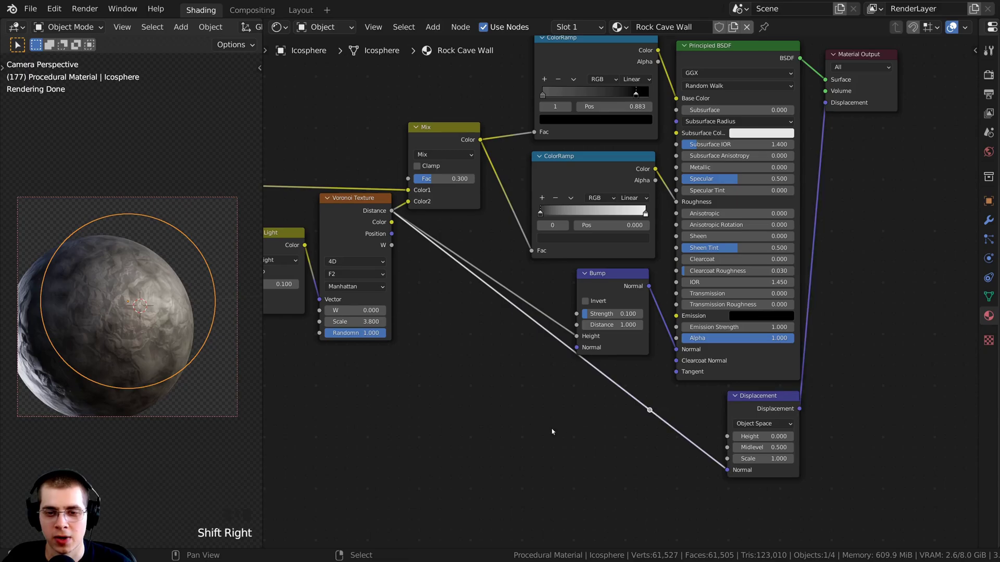
pyautogui.press('g')
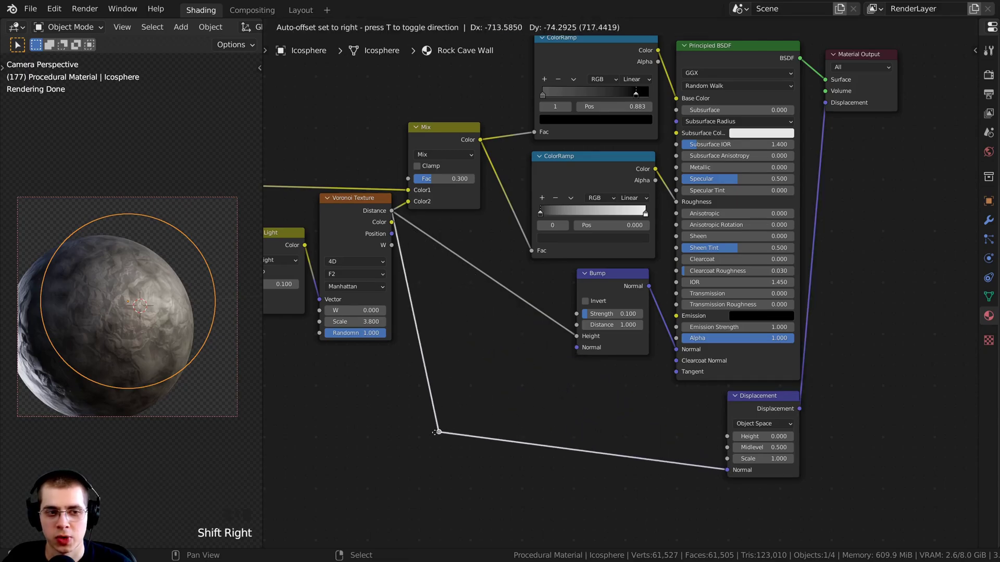
pyautogui.click(472, 432)
pyautogui.moveTo(758, 397); pyautogui.dragTo(761, 396)
pyautogui.scroll(-2, 693, 333)
# Step: Deselect and reselect the sphere to compare its selection outline with the displaced surface
pyautogui.click(497, 255)
pyautogui.moveTo(497, 255); pyautogui.dragTo(442, 267, button='middle')
pyautogui.scroll(1, 593, 268)
pyautogui.scroll(1, 82, 293)
pyautogui.press('a')
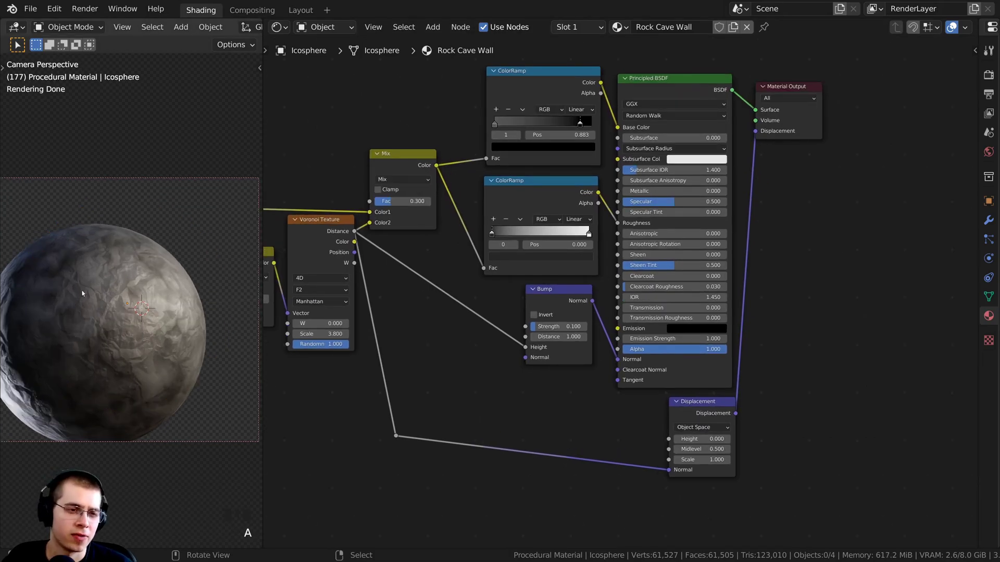
pyautogui.rightClick(156, 225)
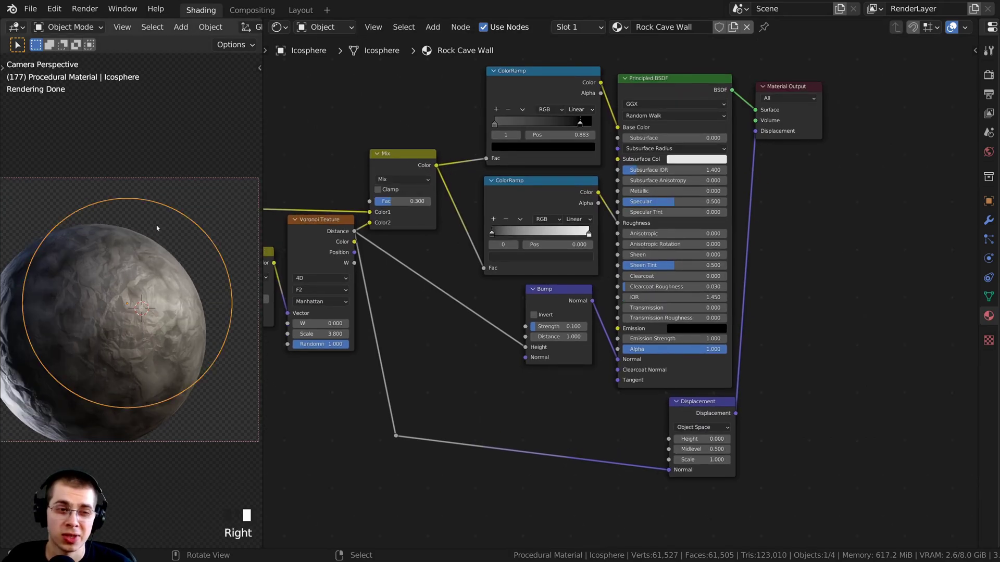
pyautogui.keyDown('shift'); pyautogui.moveTo(55, 266); pyautogui.dragTo(157, 356, button='middle'); pyautogui.keyUp('shift')
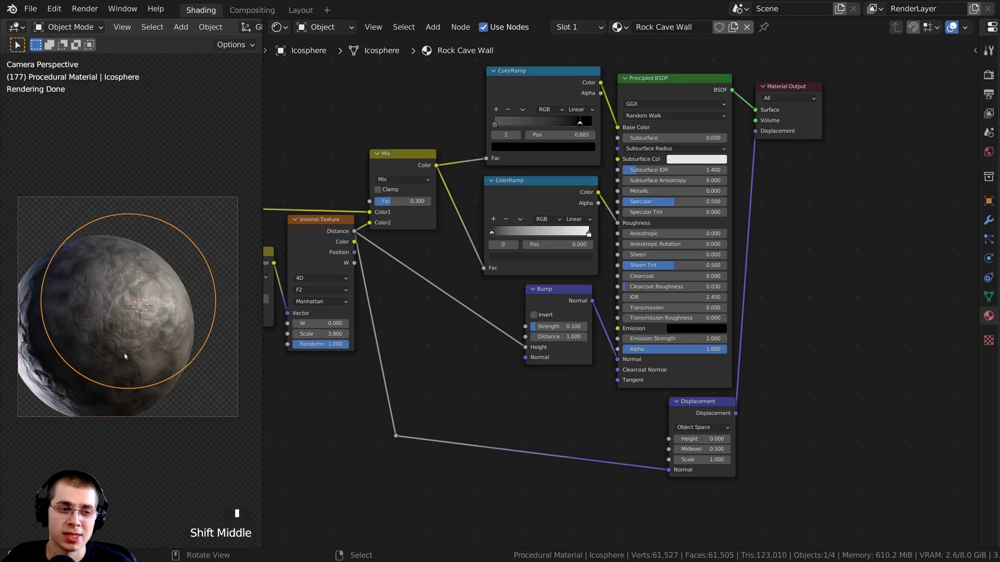
pyautogui.press('a')
pyautogui.rightClick(96, 300)
pyautogui.scroll(3, 428, 383)
pyautogui.moveTo(428, 383); pyautogui.dragTo(422, 338, button='middle')
pyautogui.moveTo(435, 304); pyautogui.dragTo(493, 326, button='middle')
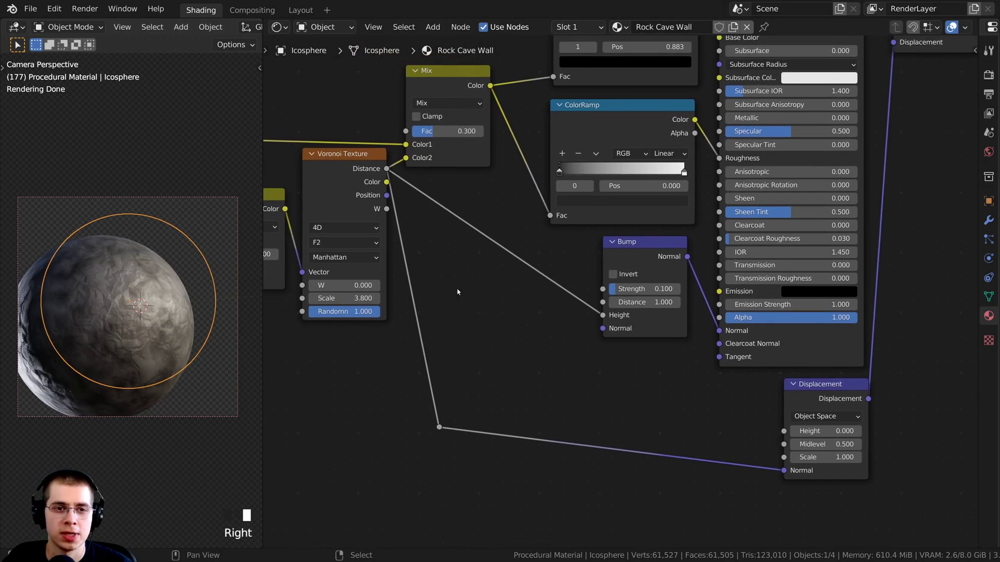
# Step: Move the Voronoi Distance link from the Displacement node's Normal input to its Height input and shift the reroute point slightly upward
pyautogui.moveTo(637, 455); pyautogui.dragTo(598, 432, button='middle')
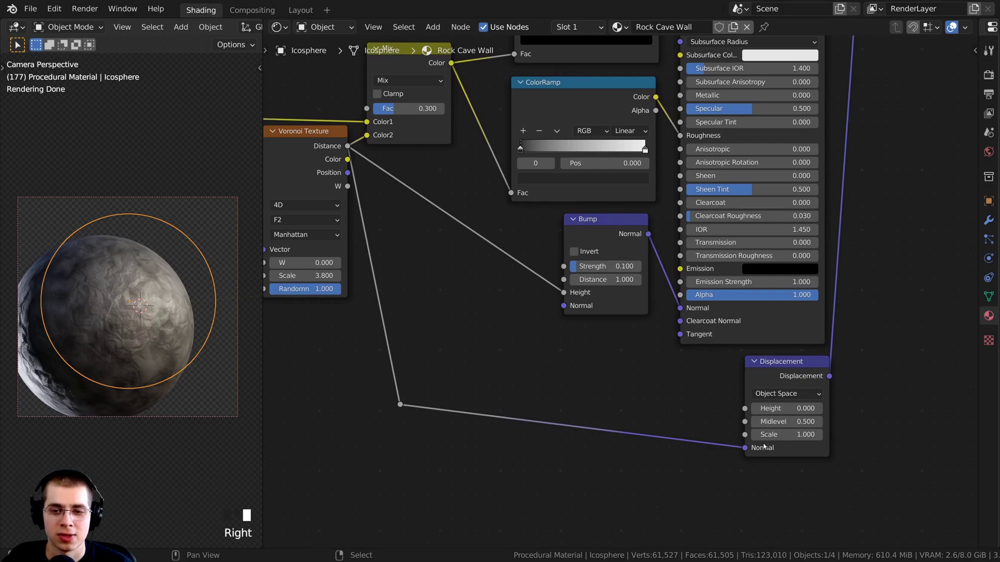
pyautogui.moveTo(745, 448); pyautogui.dragTo(750, 412)
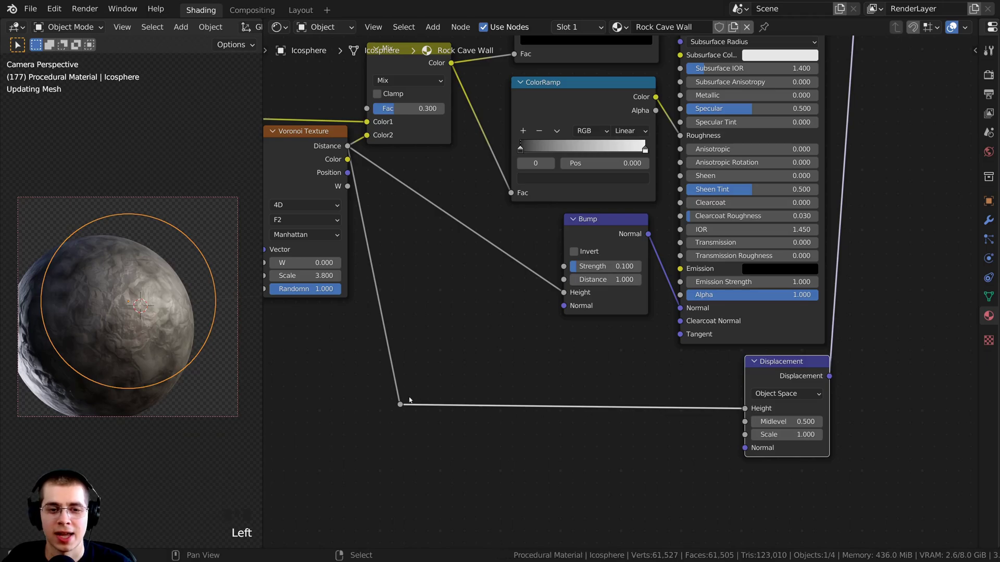
pyautogui.moveTo(403, 407); pyautogui.dragTo(433, 381, button='right')
# Step: Set the Displacement node's Scale to 0.12 to reduce the extreme spikes on the sphere
pyautogui.moveTo(167, 312); pyautogui.dragTo(96, 296, button='middle')
pyautogui.scroll(3, 131, 312)
pyautogui.scroll(-5, 83, 276)
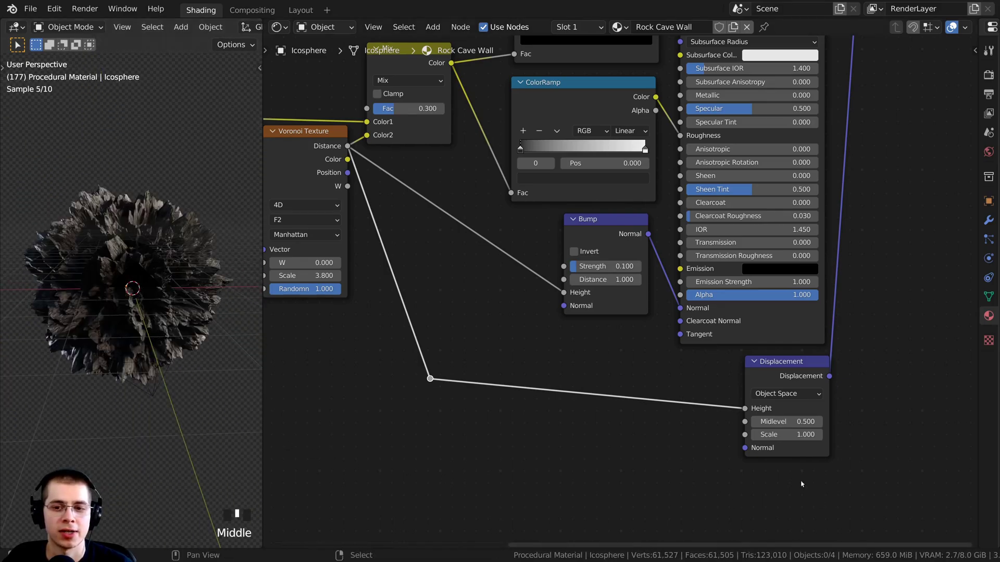
pyautogui.scroll(4, 781, 444)
pyautogui.moveTo(779, 443); pyautogui.dragTo(615, 399, button='middle')
pyautogui.scroll(1, 615, 395)
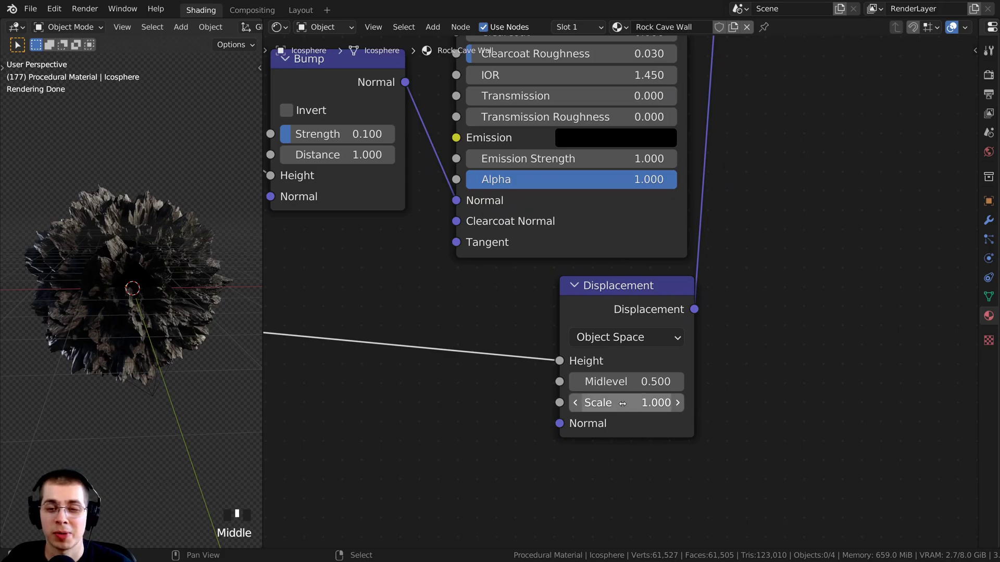
pyautogui.click(604, 402)
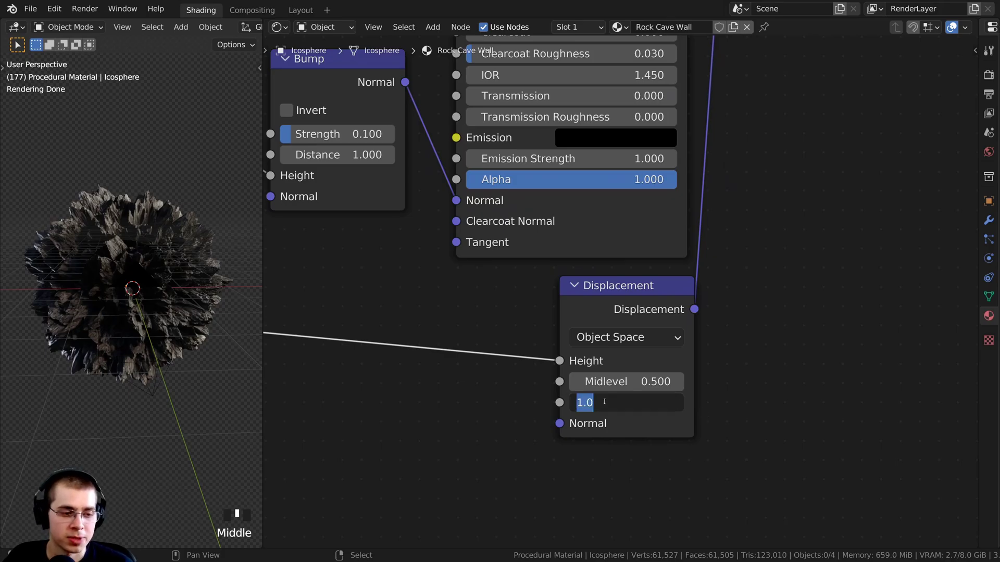
pyautogui.write('.')
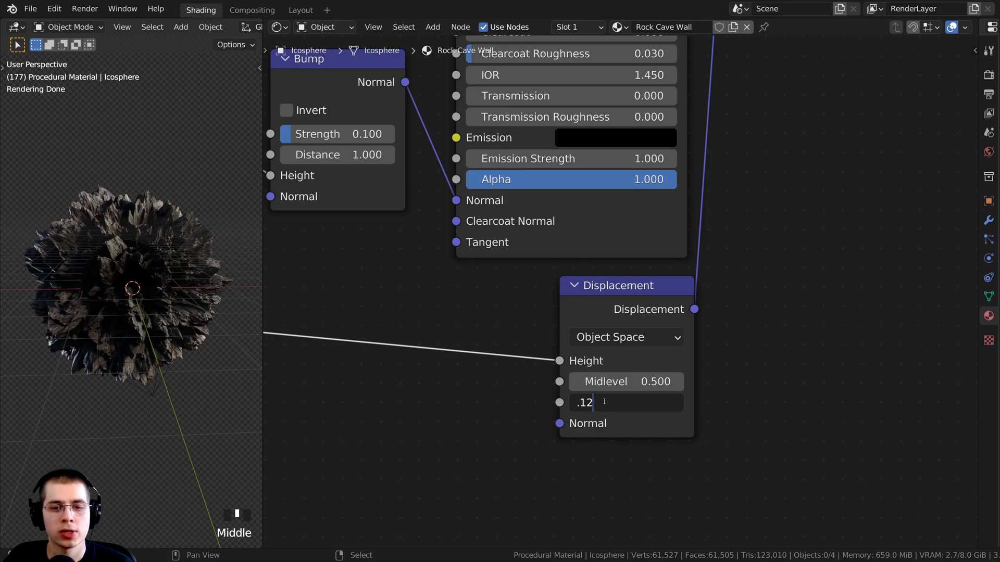
pyautogui.write('12')
pyautogui.press('Return')
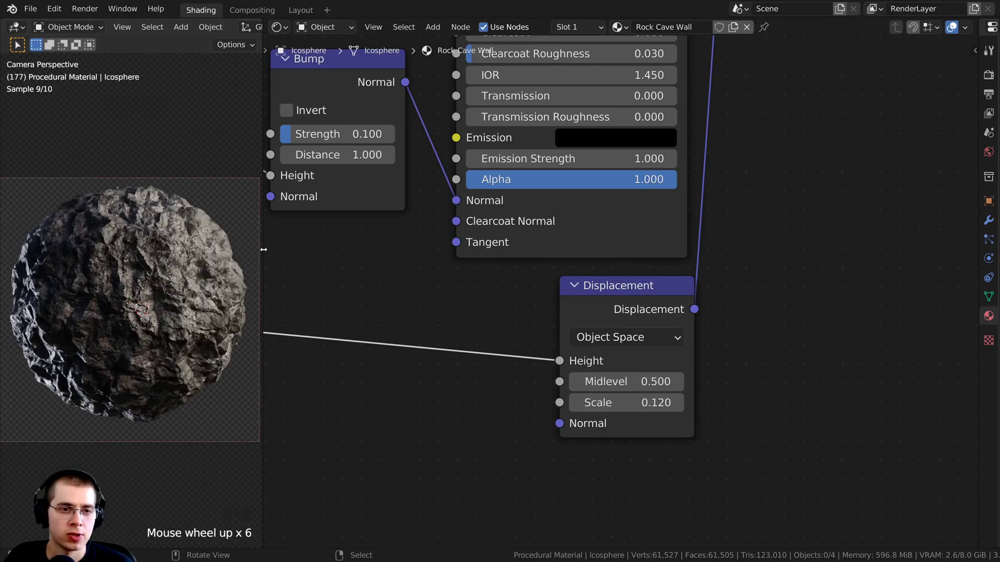
# Step: Widen the 3D viewport and examine the displaced rock surface of the sphere up close
pyautogui.moveTo(263, 194); pyautogui.dragTo(364, 194)
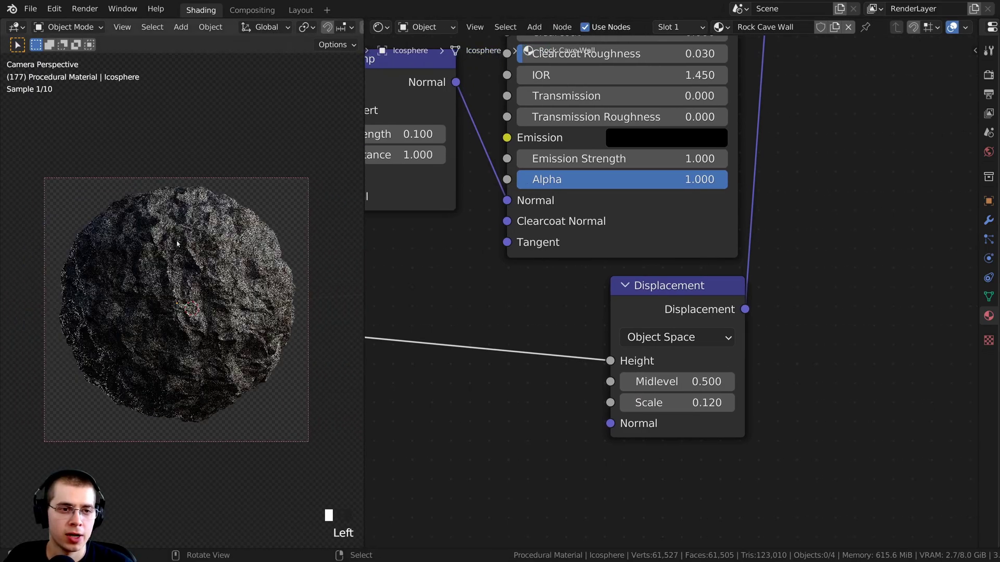
pyautogui.scroll(1, 204, 175)
pyautogui.scroll(1, 208, 164)
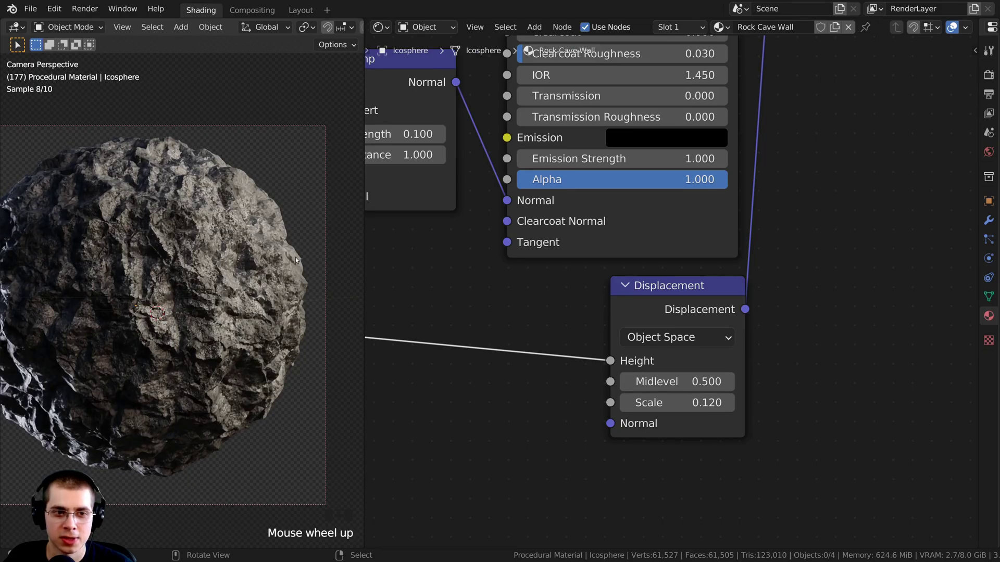
pyautogui.scroll(3, 181, 250)
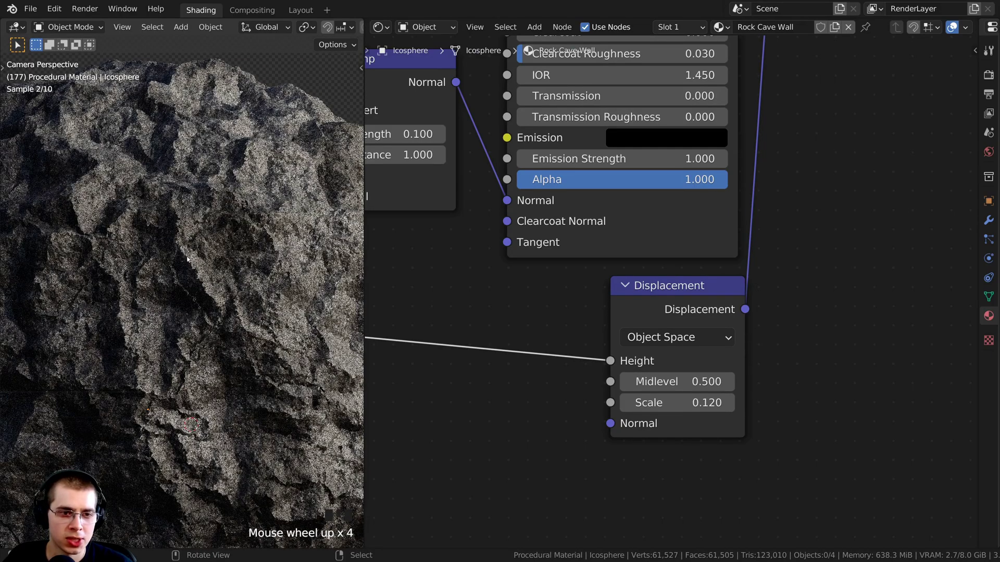
pyautogui.scroll(-2, 188, 258)
pyautogui.keyDown('shift'); pyautogui.moveTo(187, 259); pyautogui.dragTo(175, 344, button='middle'); pyautogui.keyUp('shift')
pyautogui.scroll(-1, 174, 368)
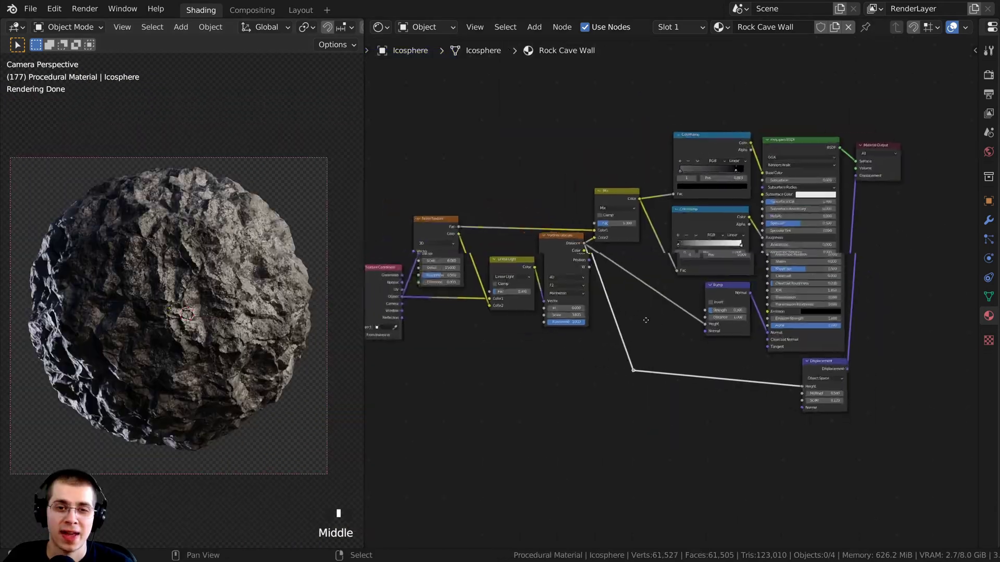
# Step: Narrow the 3D viewport slightly and review the complete node tree from Texture Coordinate to Material Output
pyautogui.moveTo(457, 284); pyautogui.dragTo(562, 252, button='middle')
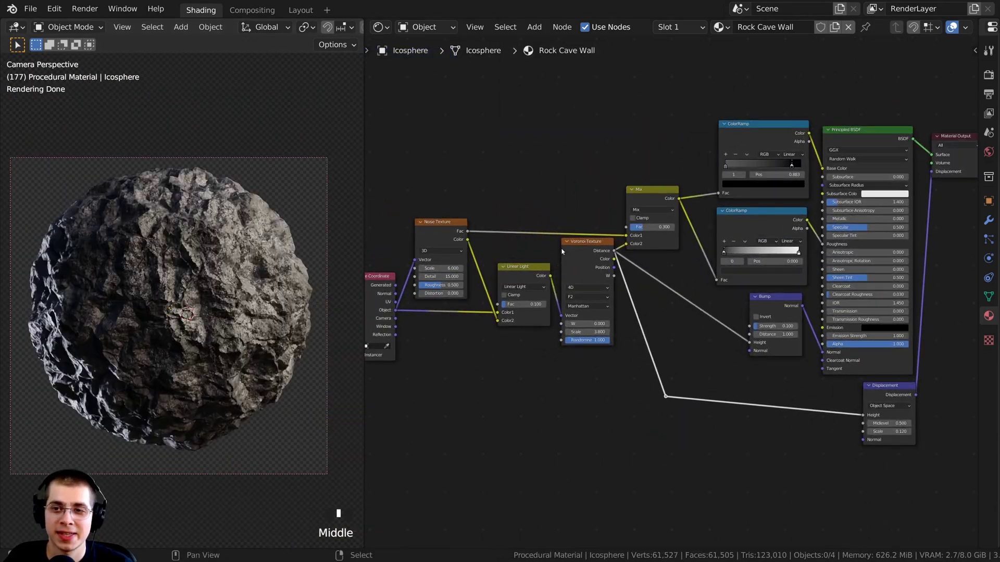
pyautogui.moveTo(363, 312)
pyautogui.mouseDown()
pyautogui.moveTo(335, 312)
pyautogui.moveTo(349, 312)
pyautogui.mouseUp()
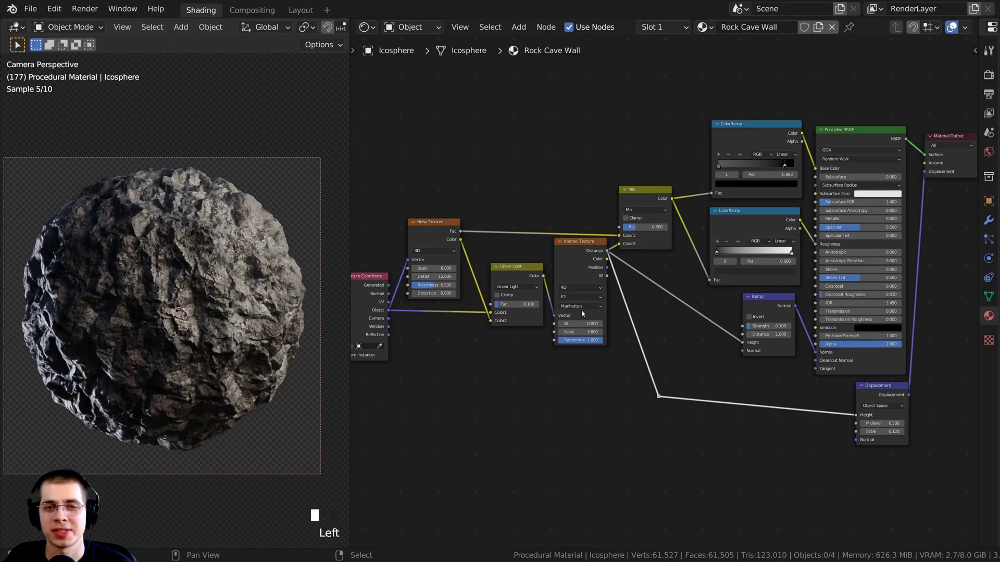
pyautogui.moveTo(591, 314); pyautogui.dragTo(598, 319, button='middle')
pyautogui.scroll(1, 593, 315)
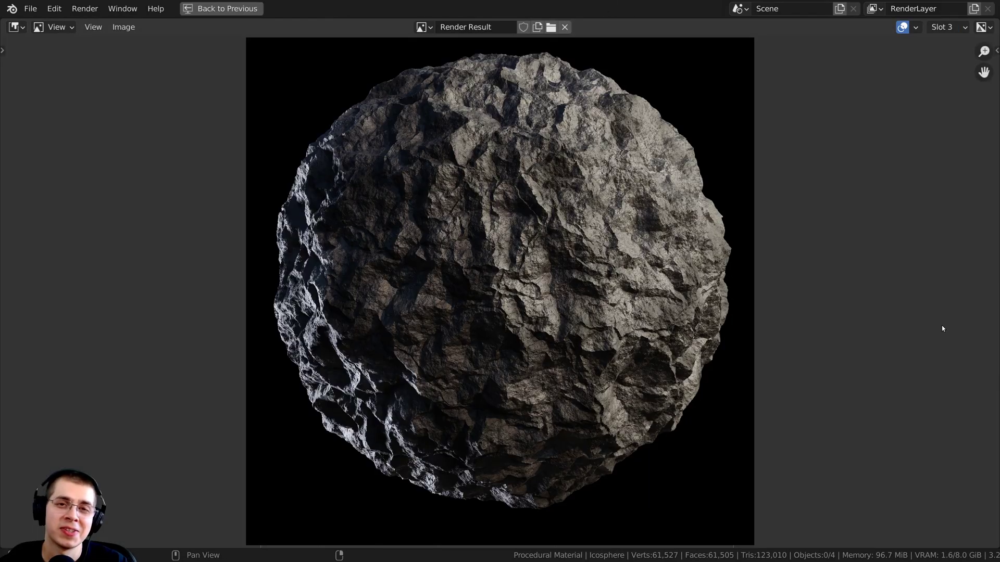